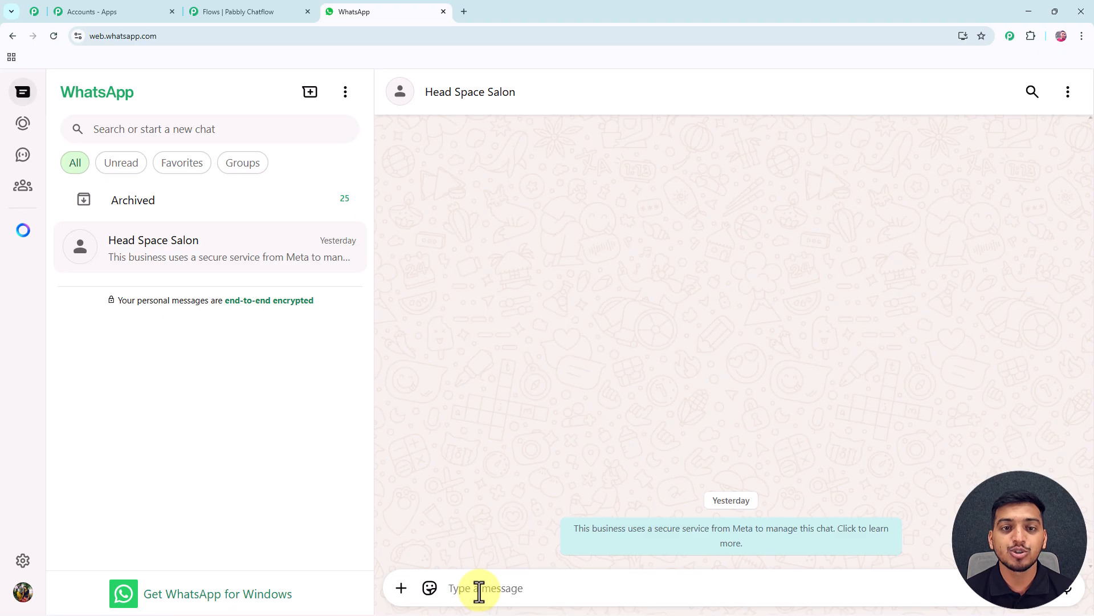
Send "Hello" to the Head Space Salon chat and choose Book Appointment in the bot's welcome reply
type("Hello")
key("Return")
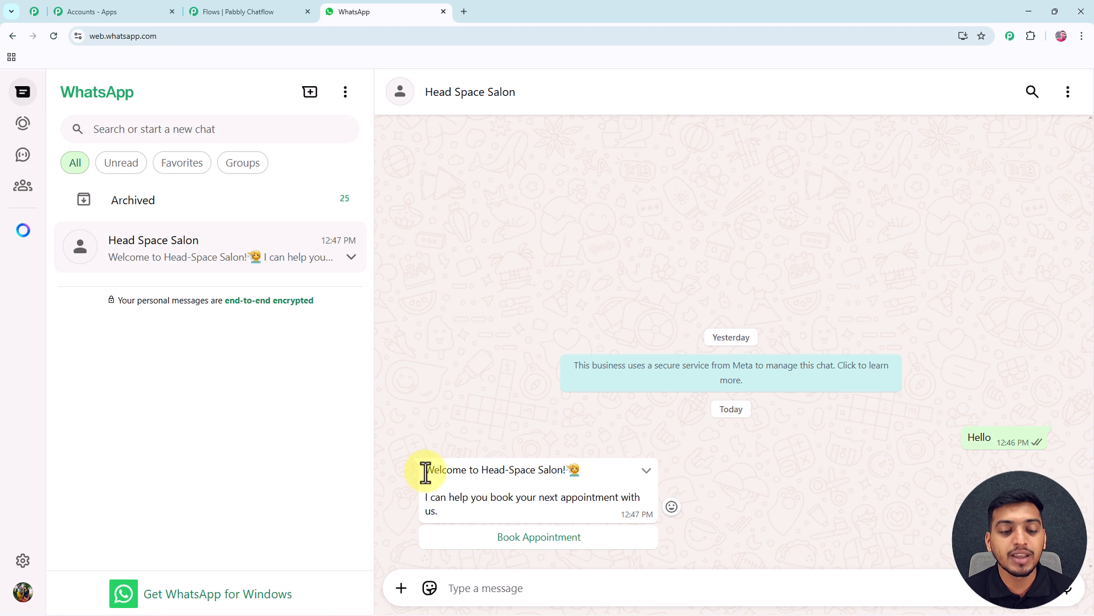
left_click_drag(426, 471, 576, 467)
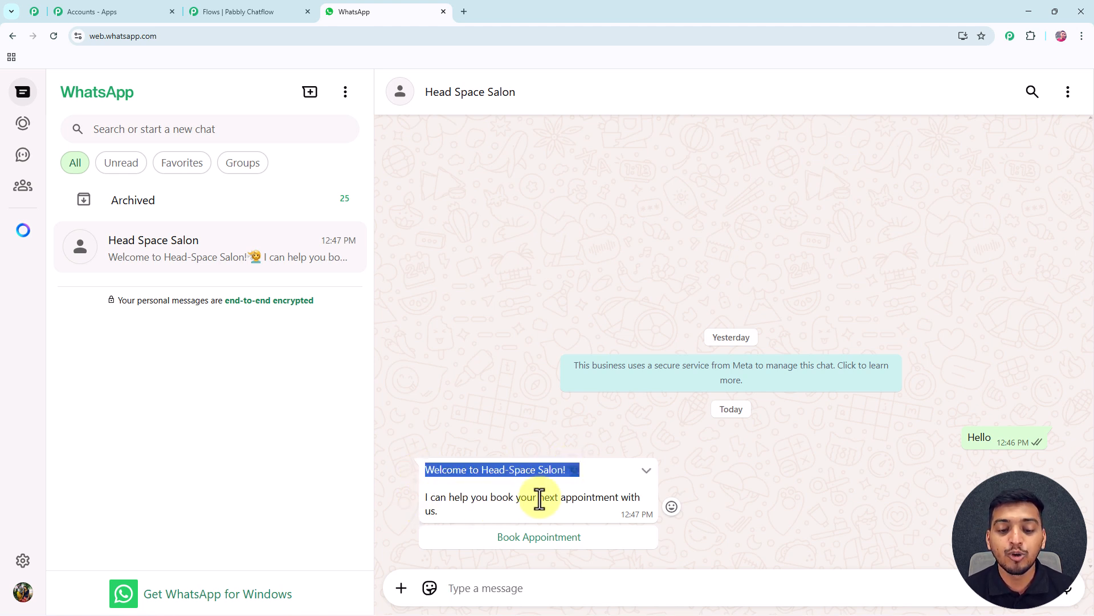
left_click(529, 542)
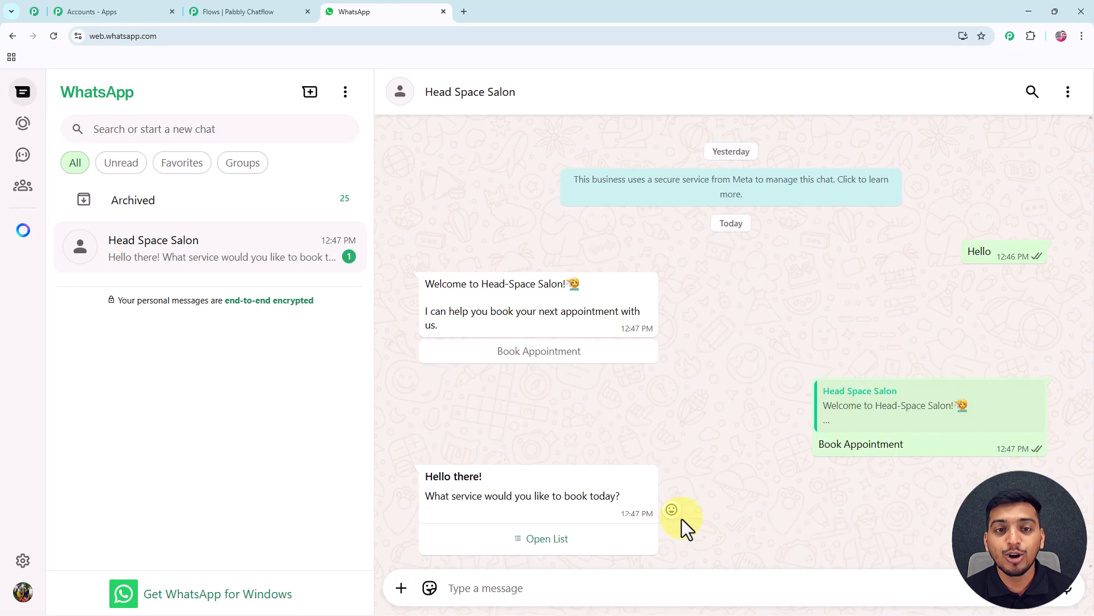
Select Haircut from the bot's service list, send it, and choose the Tomorrow at 2 PM slot
left_click(548, 542)
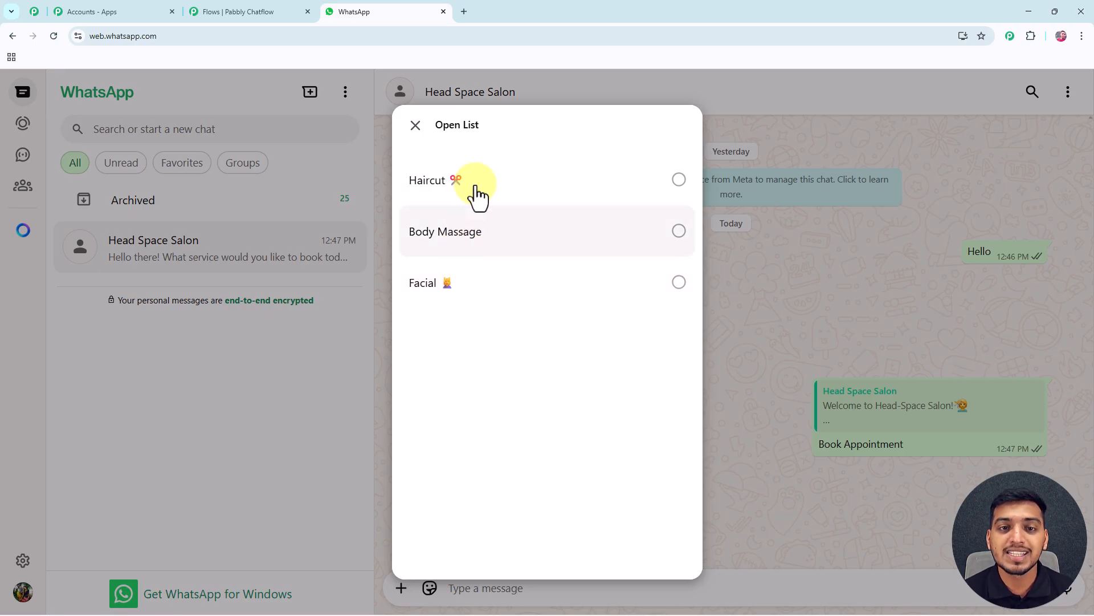
left_click(680, 181)
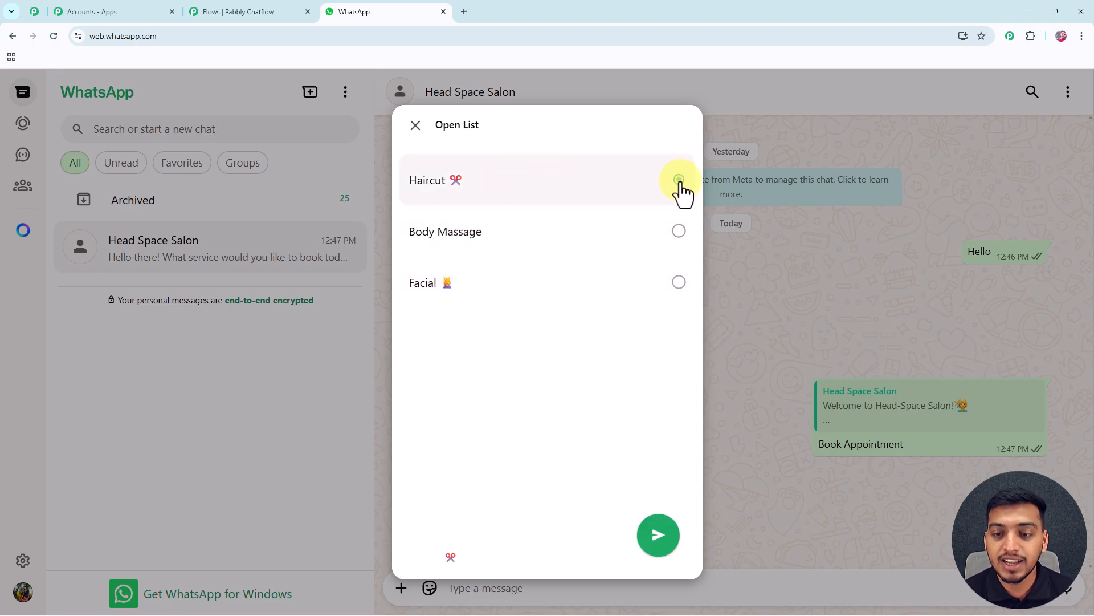
left_click(661, 535)
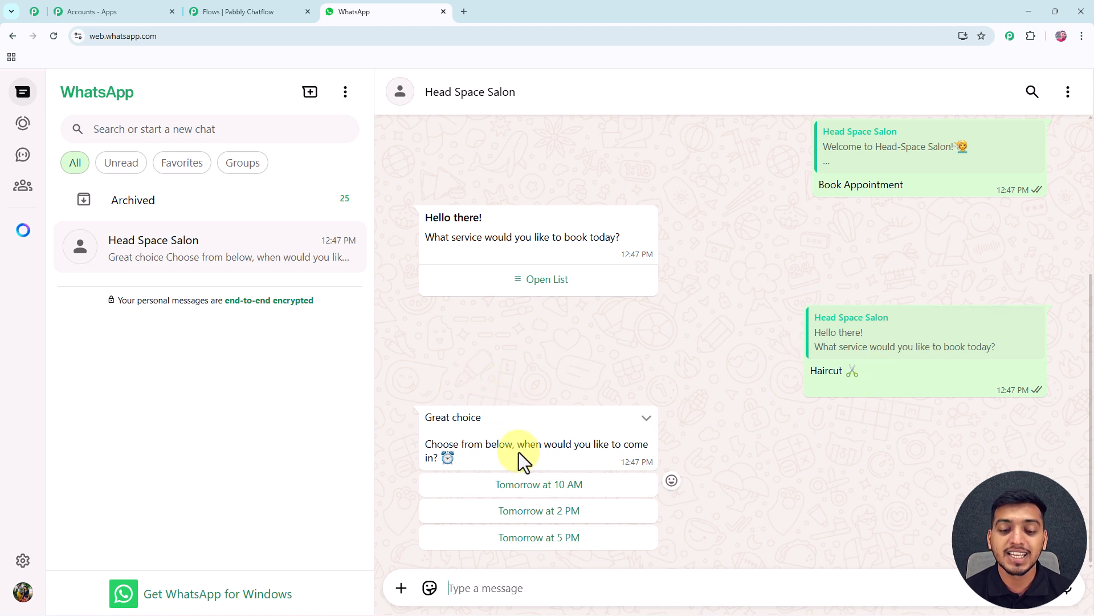
left_click(549, 513)
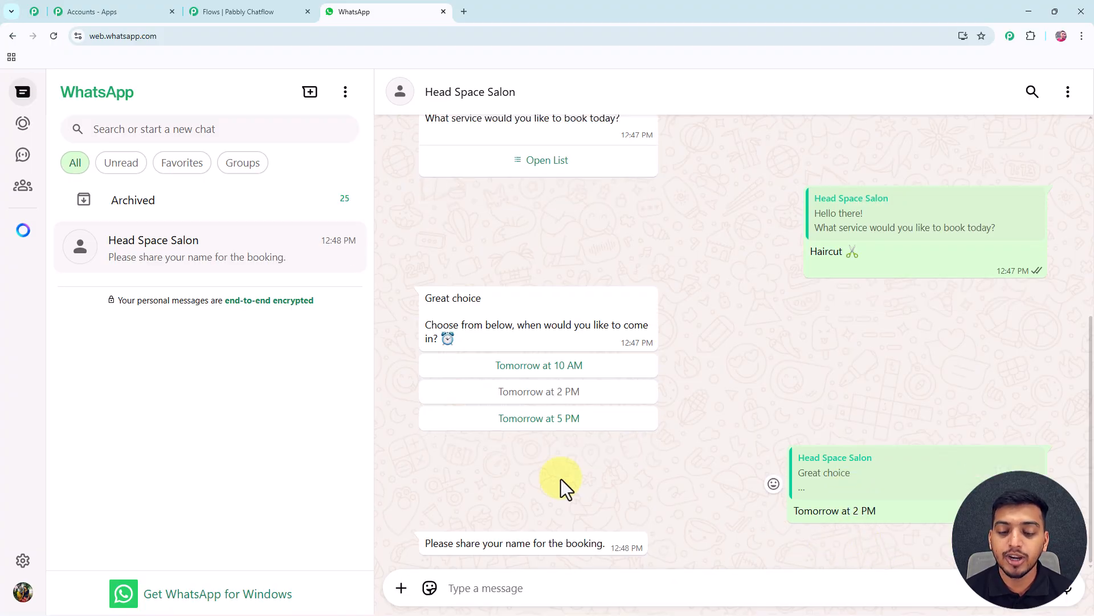
Answer the bot's booking questions by sending the customer's full name and e-mail address
left_click(513, 587)
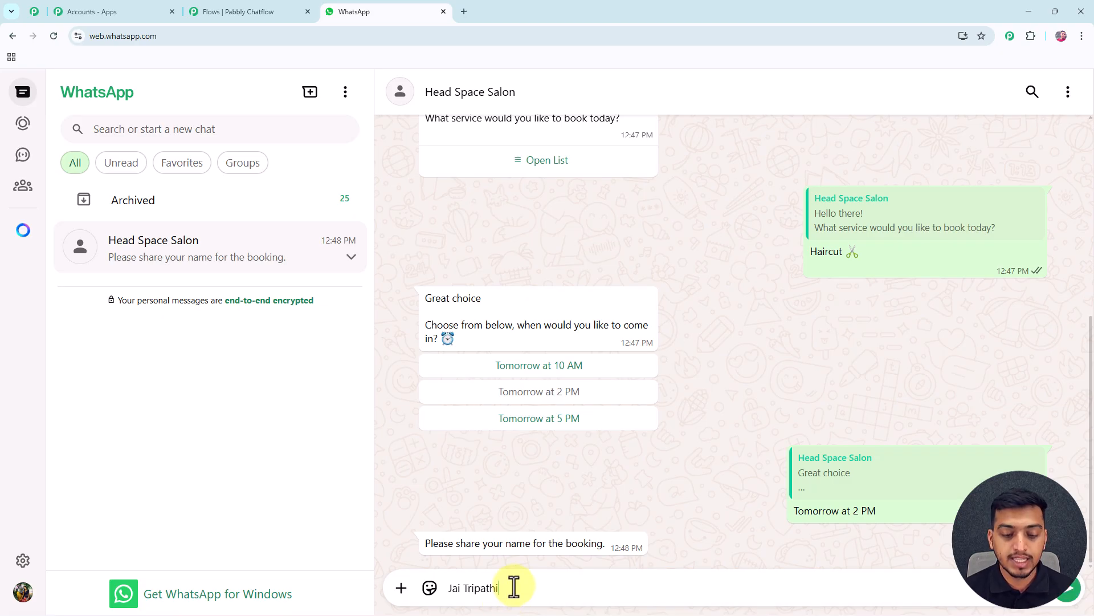
key("Return")
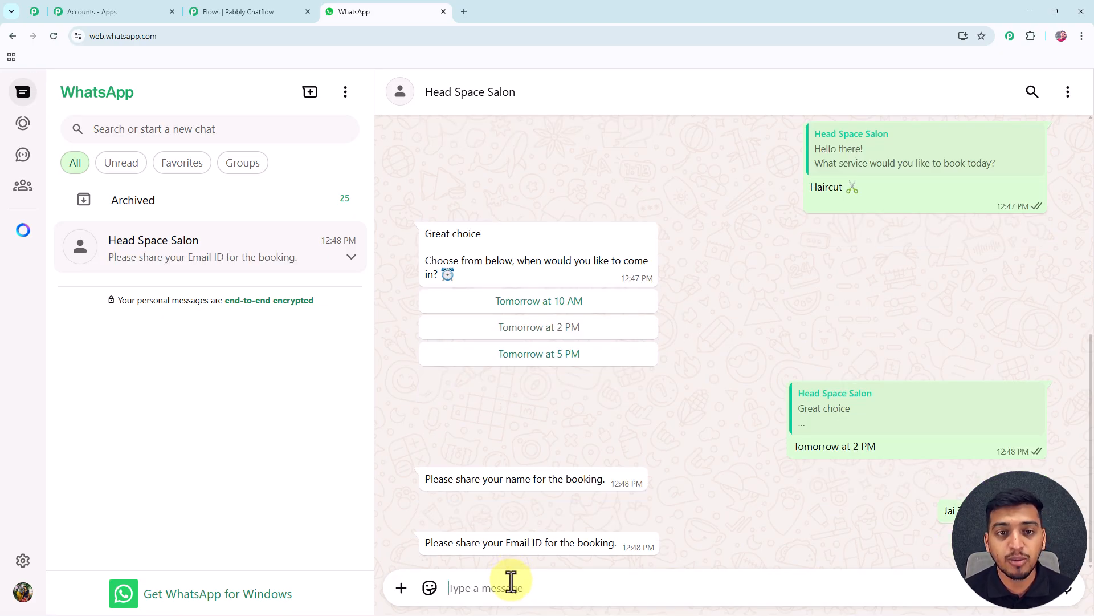
key("ctrl+v")
key("Return")
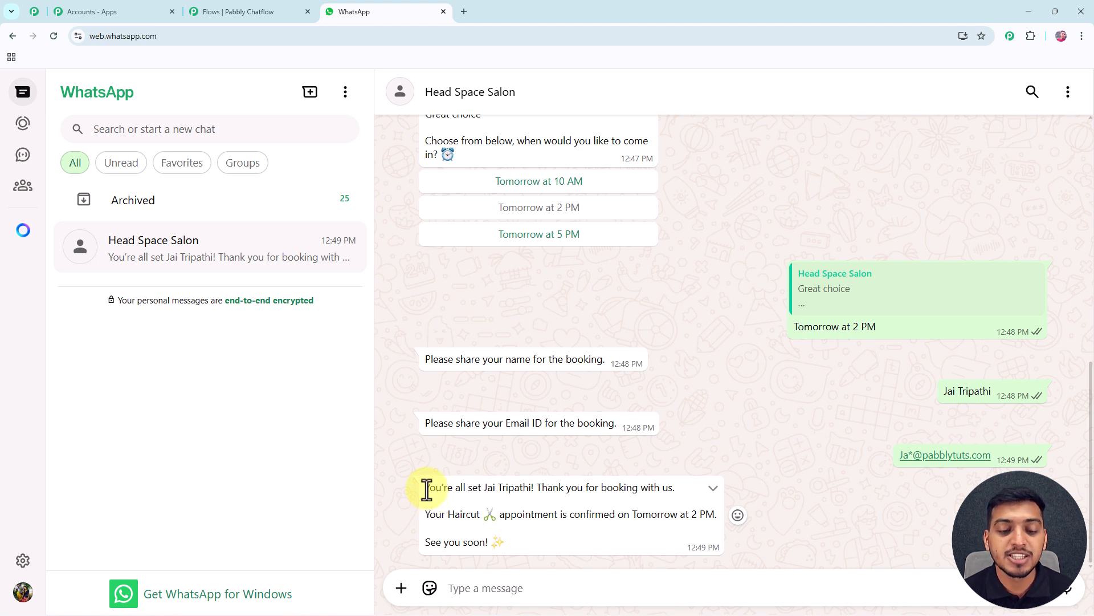
Examine the customer name, service and appointment time in the bot's booking confirmation message
left_click_drag(427, 488, 534, 491)
left_click(495, 497)
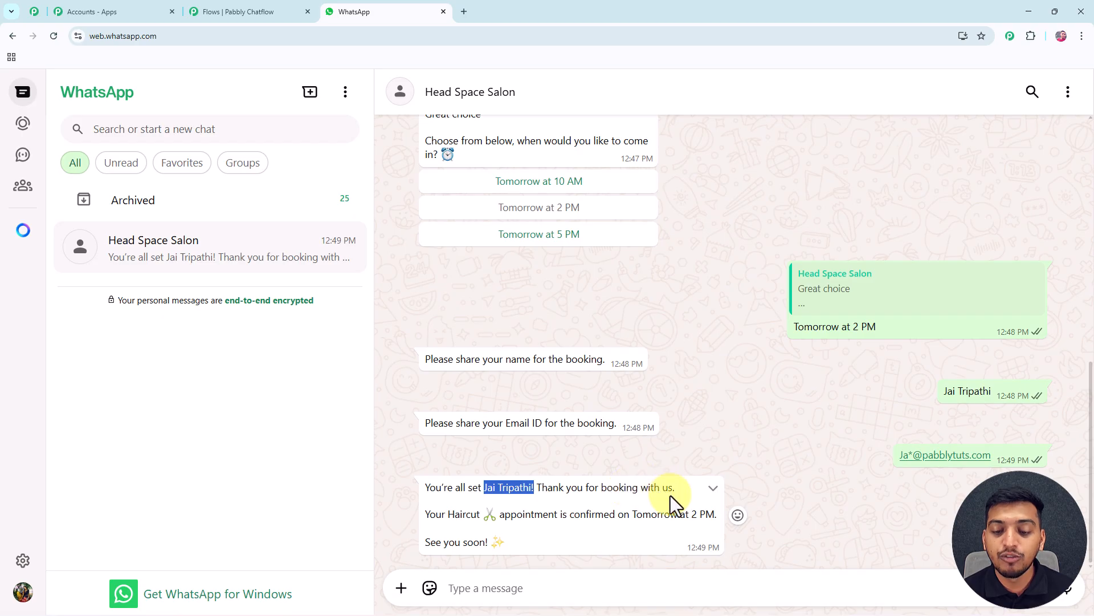
left_click_drag(448, 516, 550, 519)
left_click_drag(634, 516, 715, 516)
left_click(643, 534)
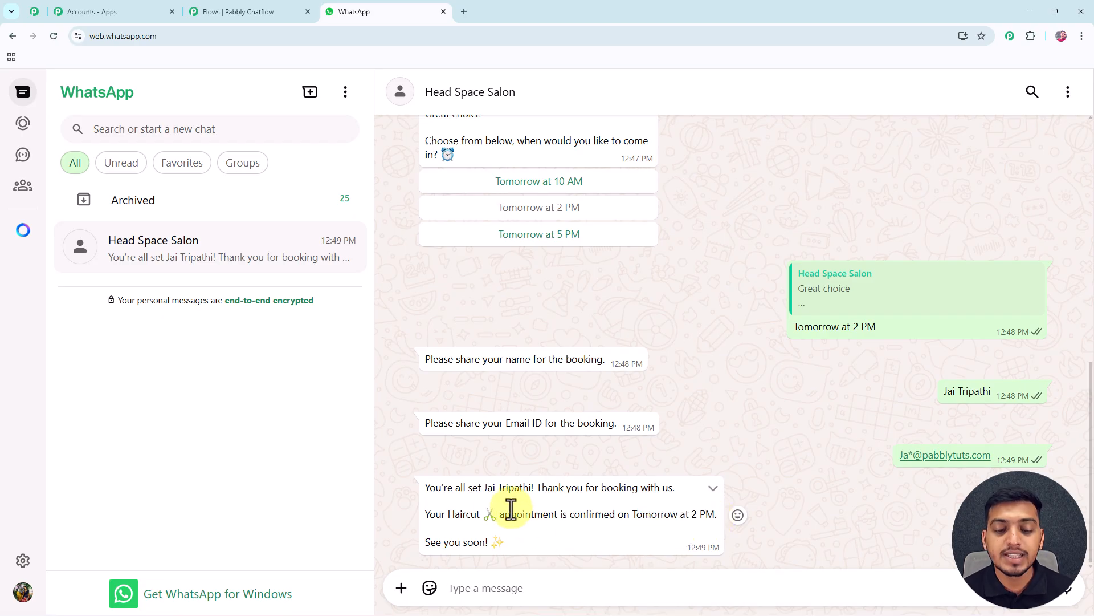
left_click_drag(482, 488, 534, 490)
left_click_drag(446, 515, 490, 519)
left_click_drag(631, 514, 717, 513)
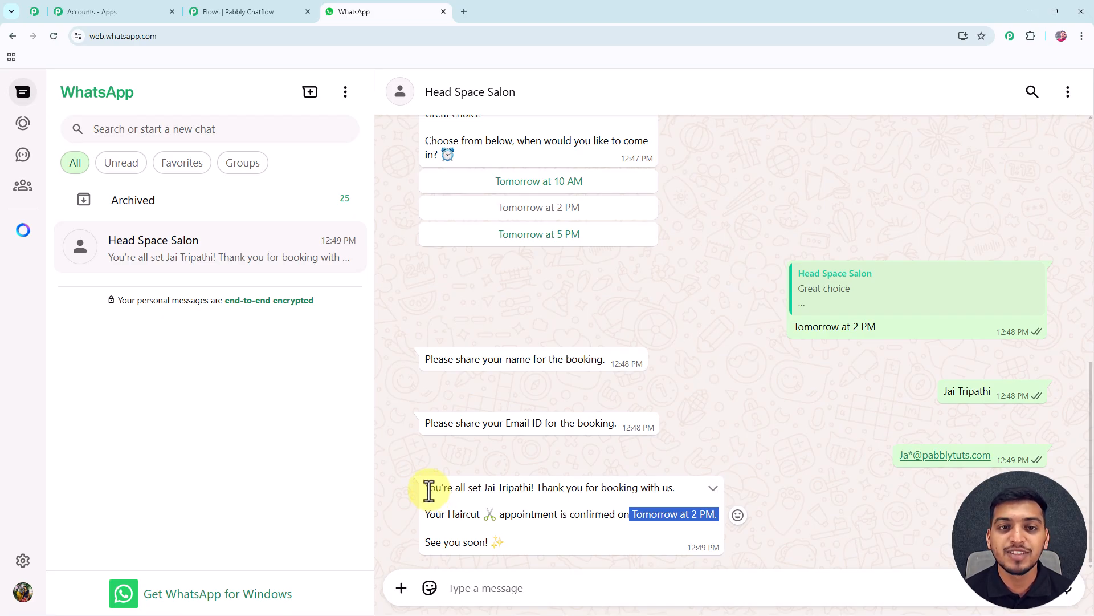
Open pabbly.com/chatflow in a new browser tab
key("ctrl+t")
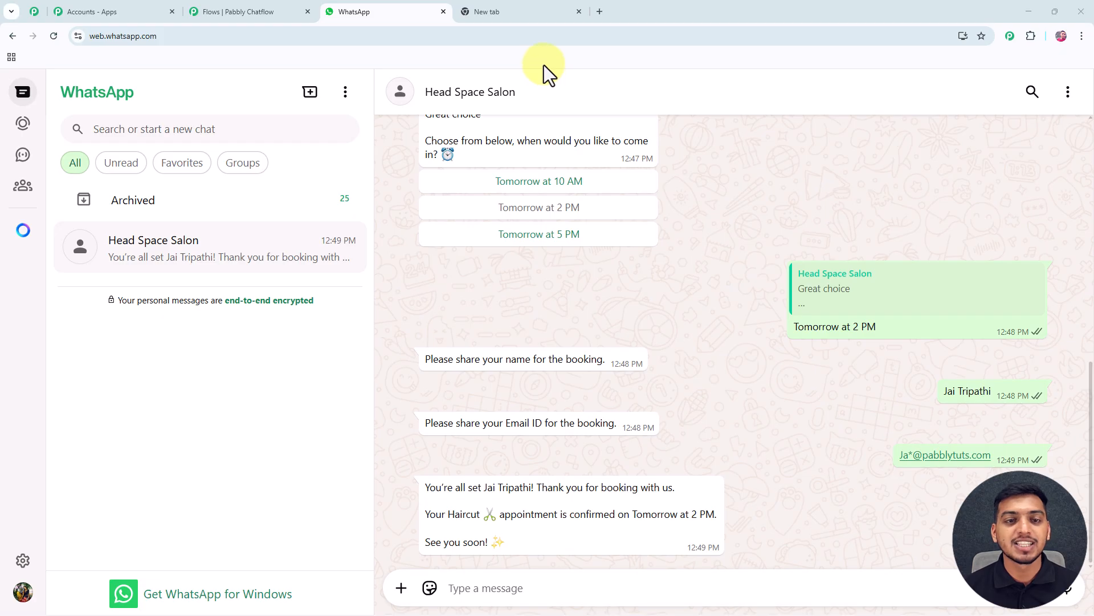
left_click(535, 10)
left_click_drag(176, 37, 90, 46)
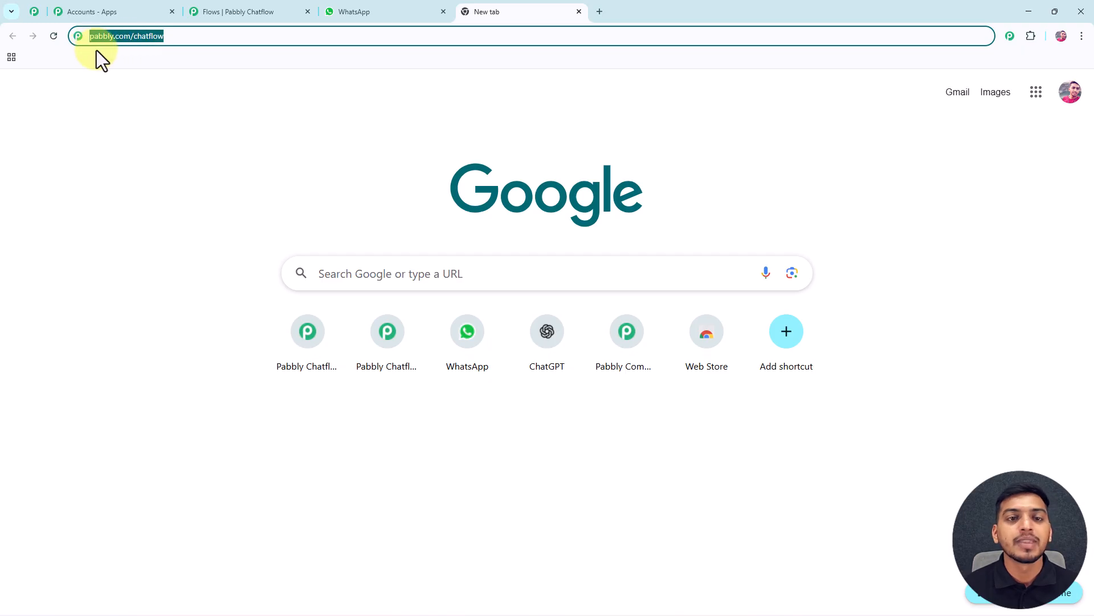
key("Return")
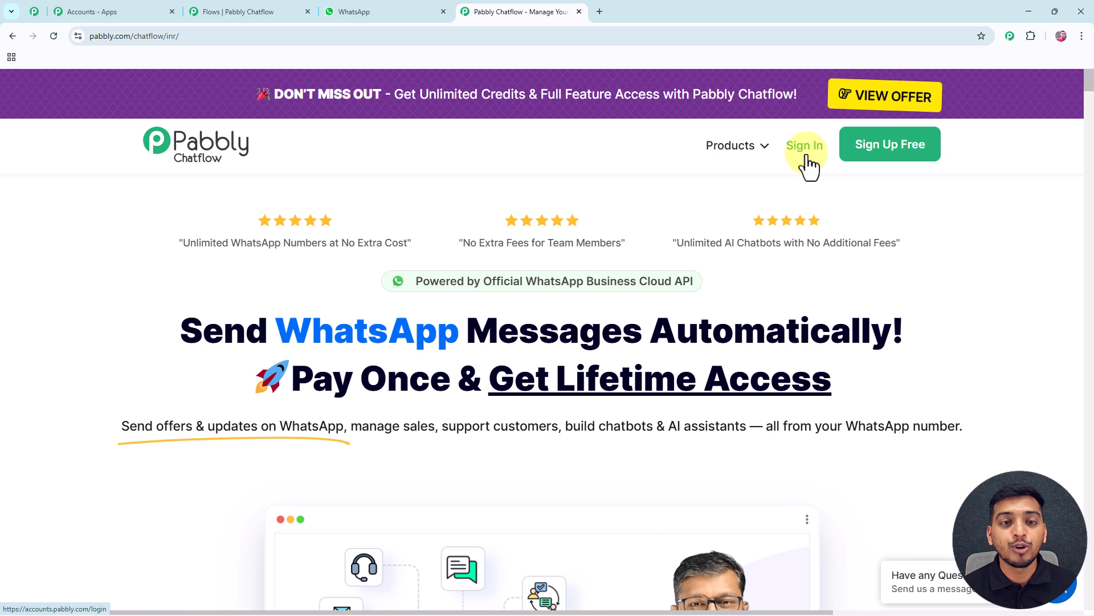
Look through the Pabbly Community page, return to the Pabbly Chatflow page and dismiss its lifetime offer popup
mouse_move(85, 35)
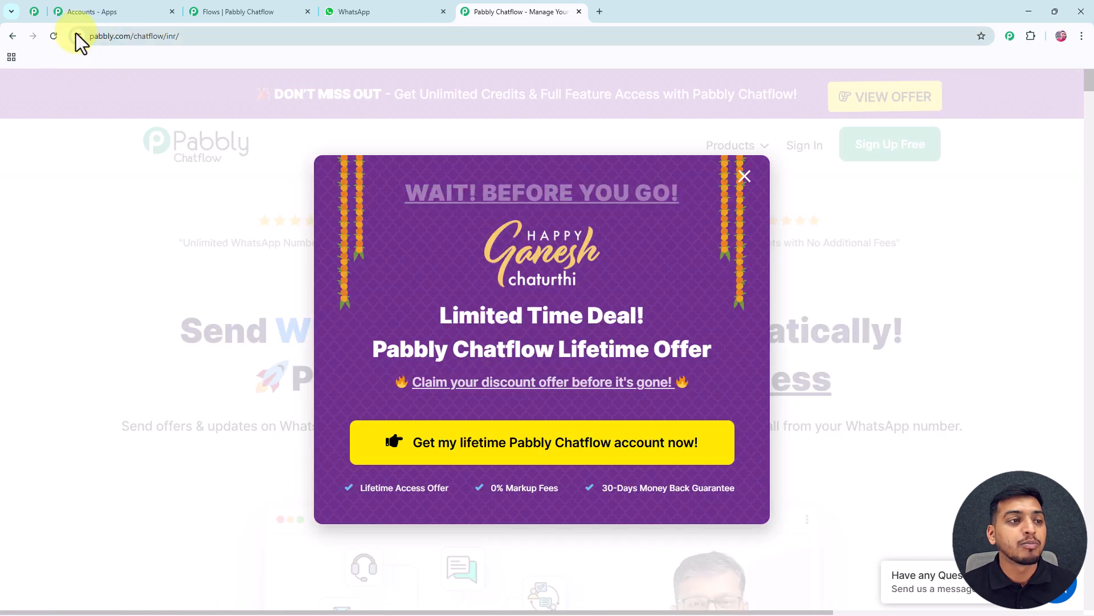
left_click(35, 19)
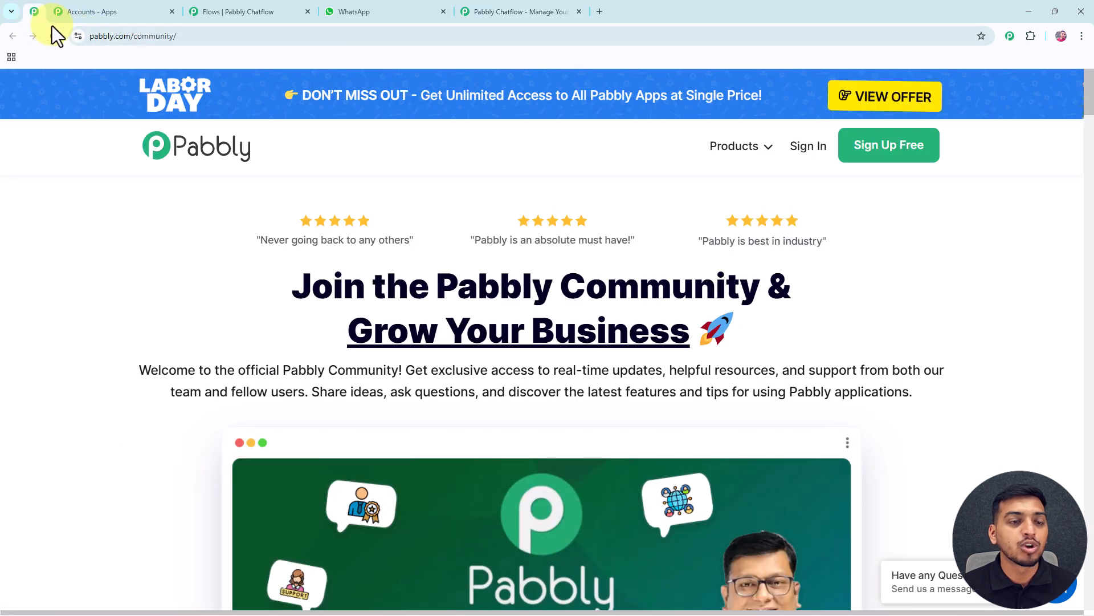
middle_click(1025, 209)
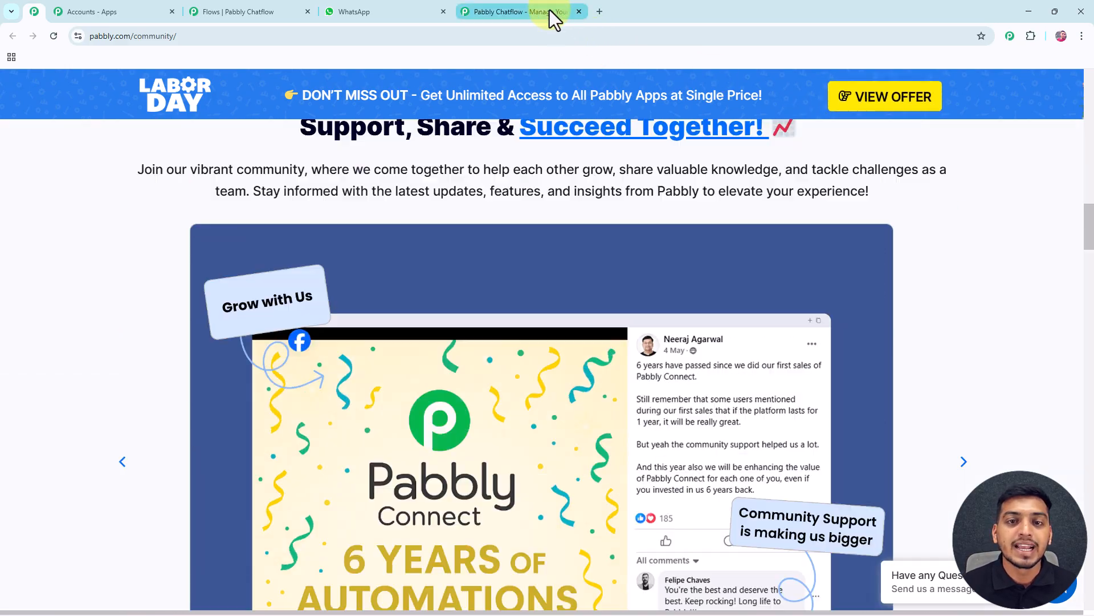
left_click(549, 11)
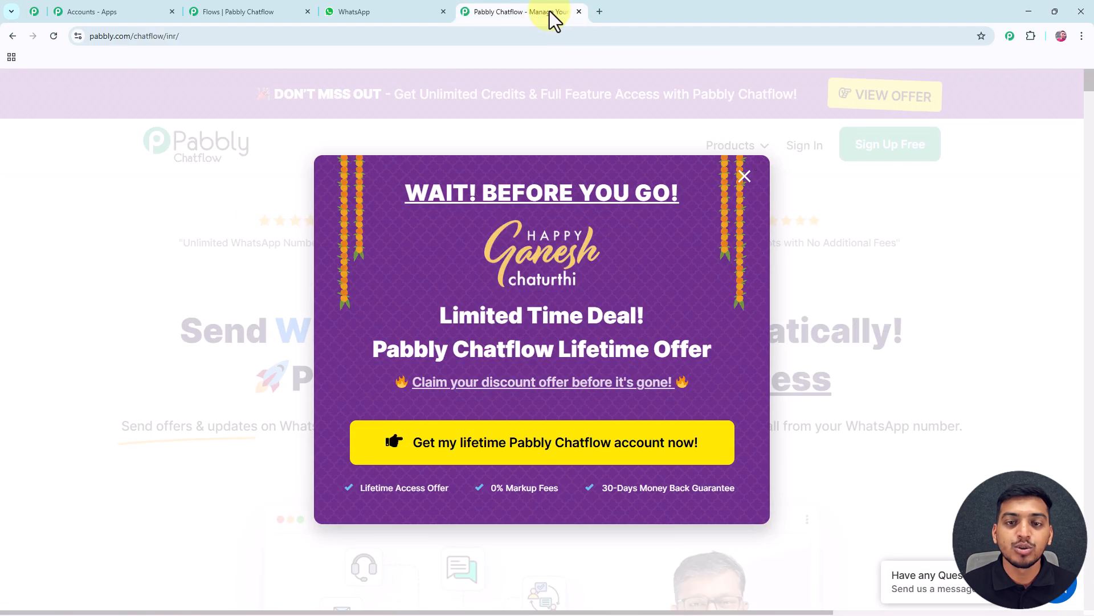
left_click(744, 176)
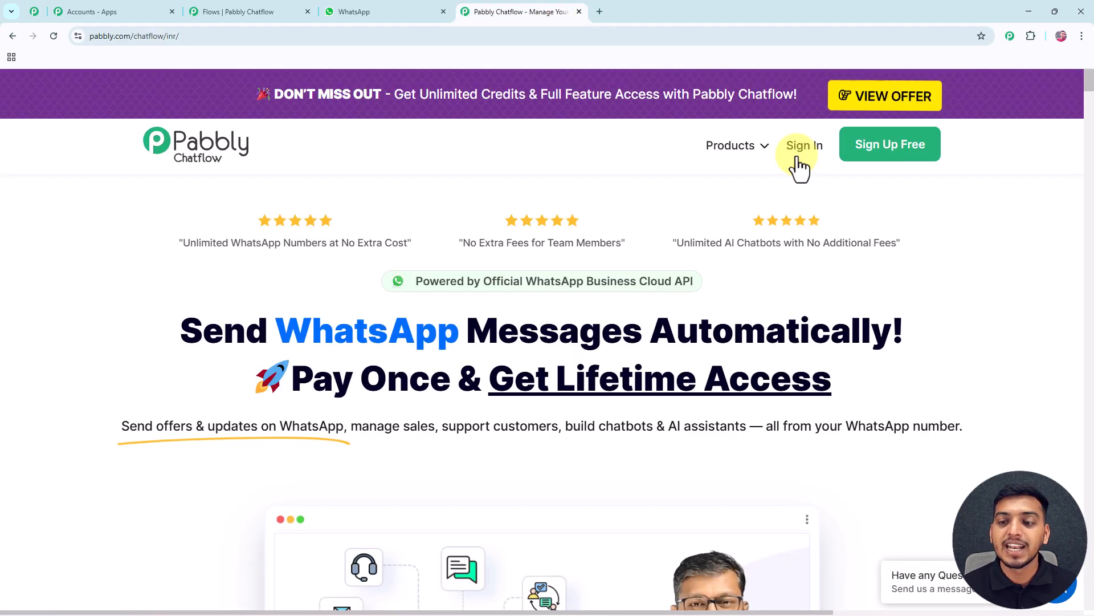
Sign in to Pabbly and access the Pabbly Chatflow application from All Pabbly Apps
left_click(801, 159)
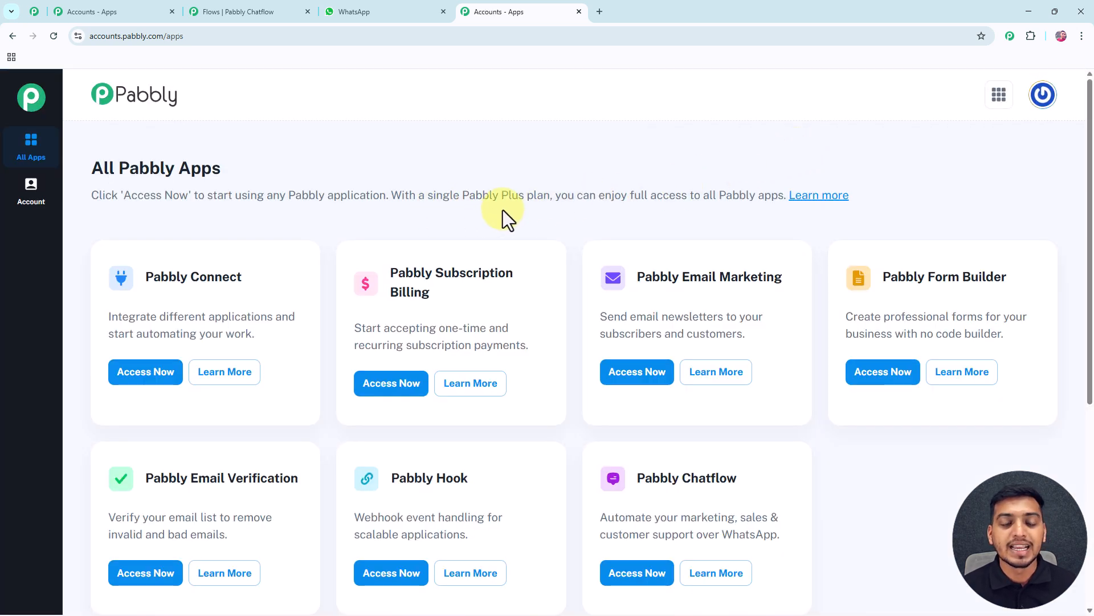
scroll(569, 241, "down", 1)
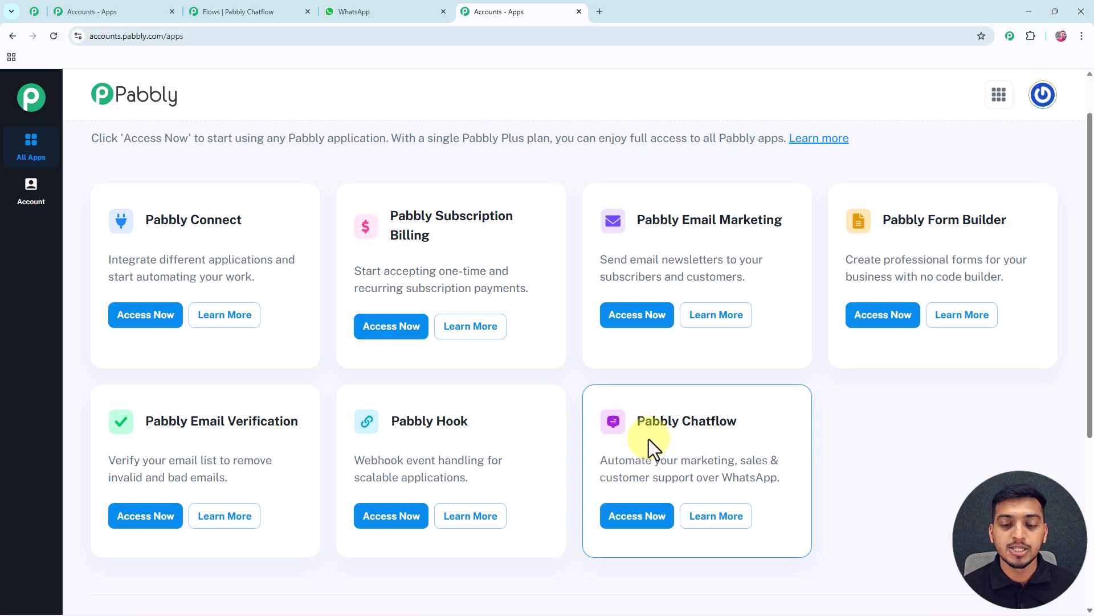
left_click(644, 527)
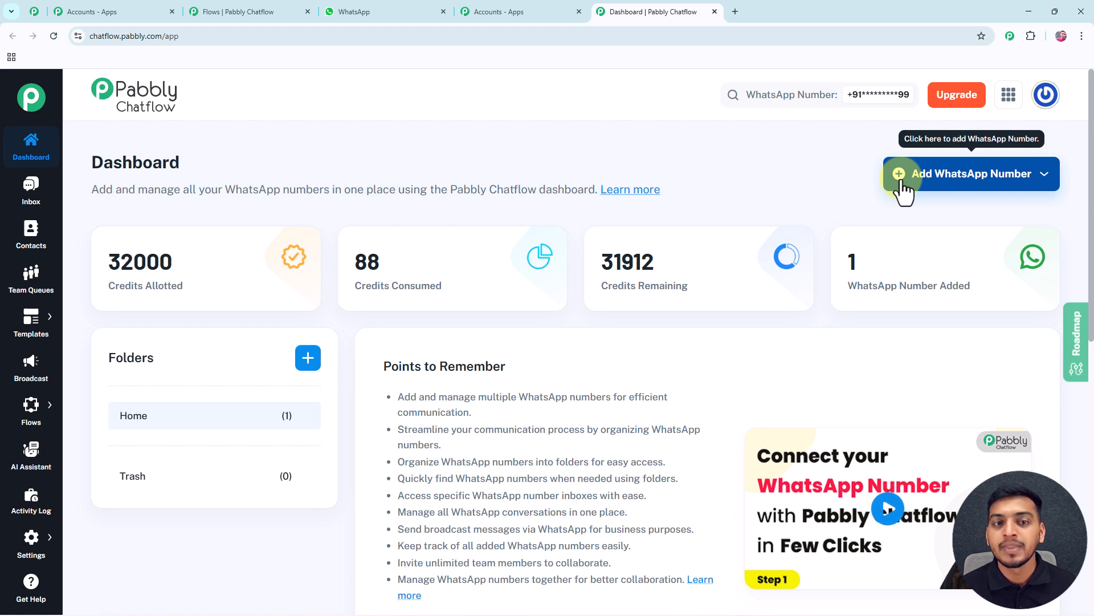
View the options for adding a WhatsApp number, and open Flow Builder to look over the existing flows
left_click(938, 181)
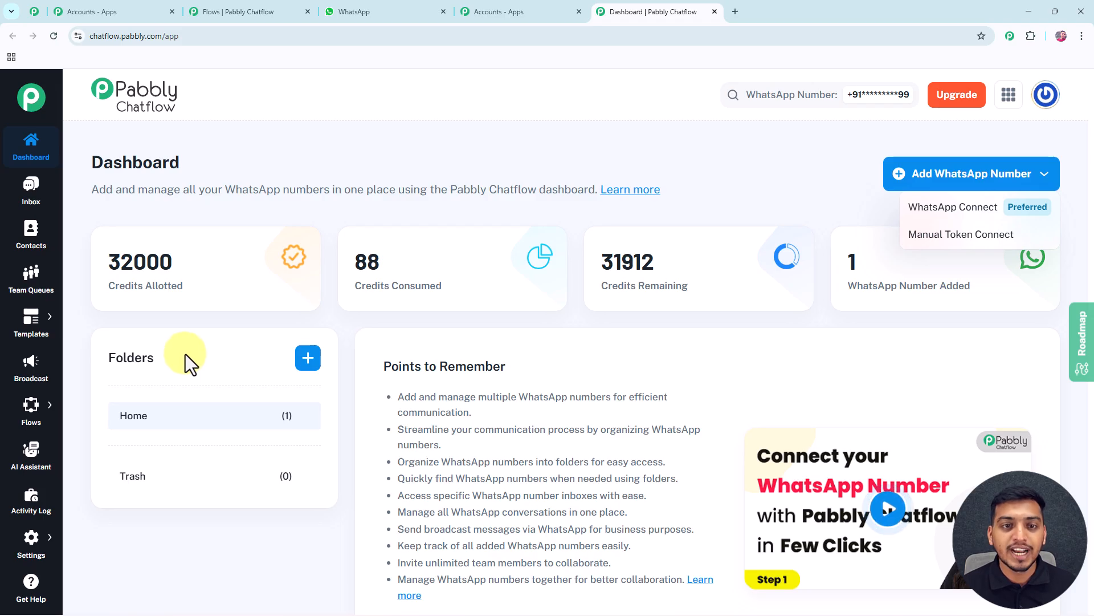
left_click(26, 405)
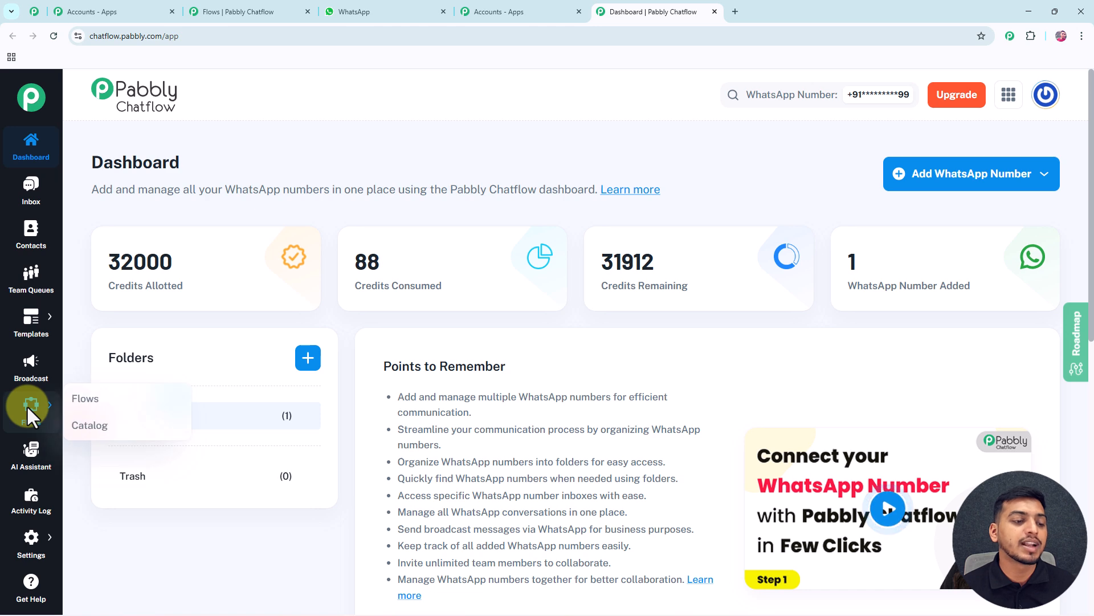
left_click(85, 407)
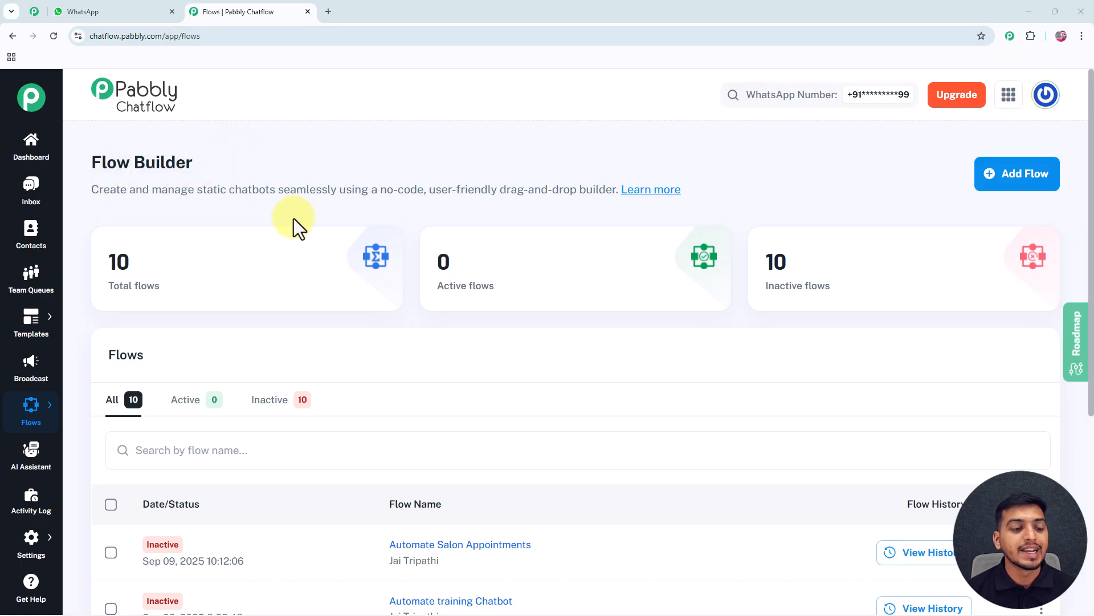
scroll(296, 220, "down", 5)
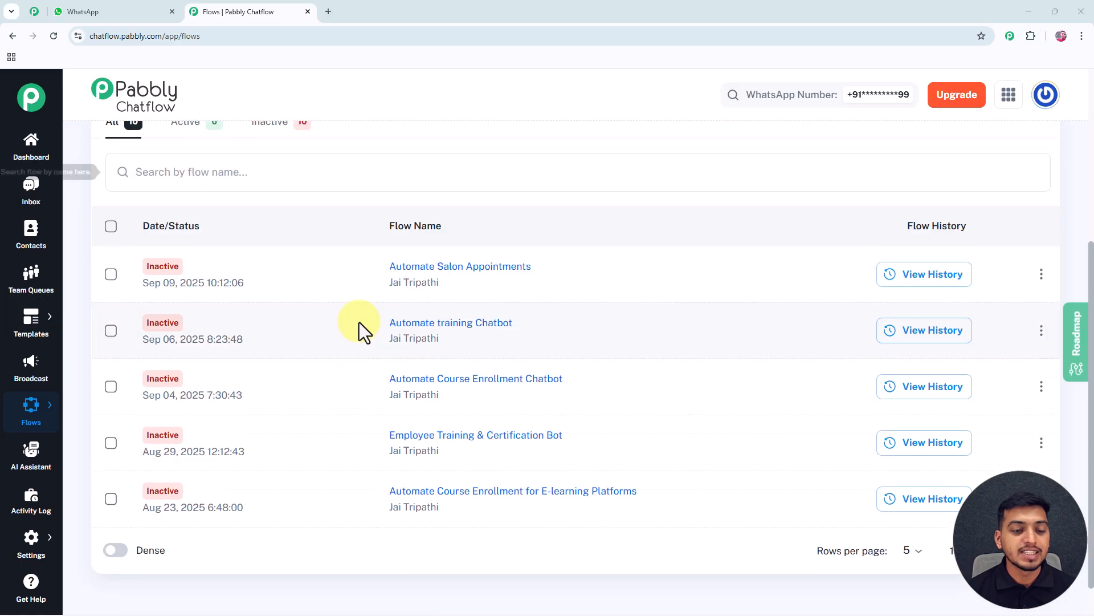
scroll(347, 506, "up", 5)
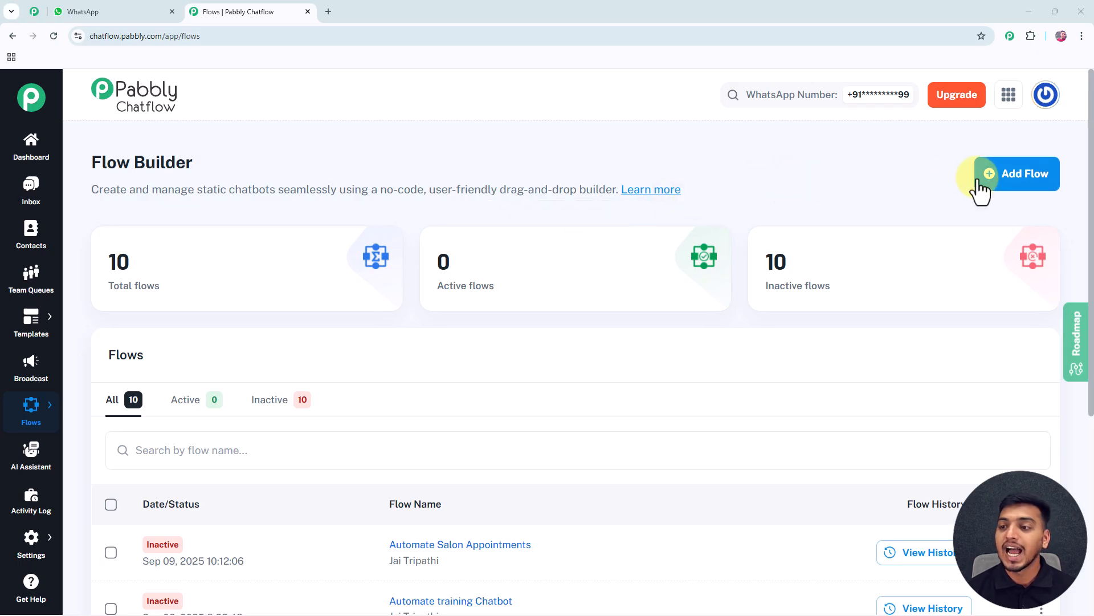
Add a new flow and name it "Appointment Scheduling Bot for Salons"
left_click(1010, 177)
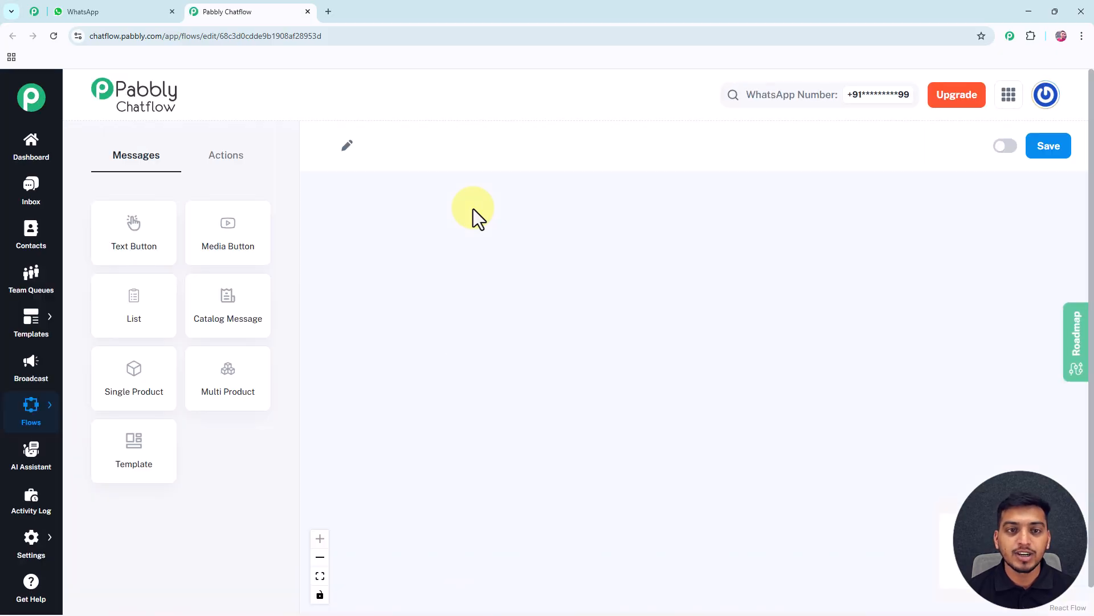
scroll(473, 209, "down", 3)
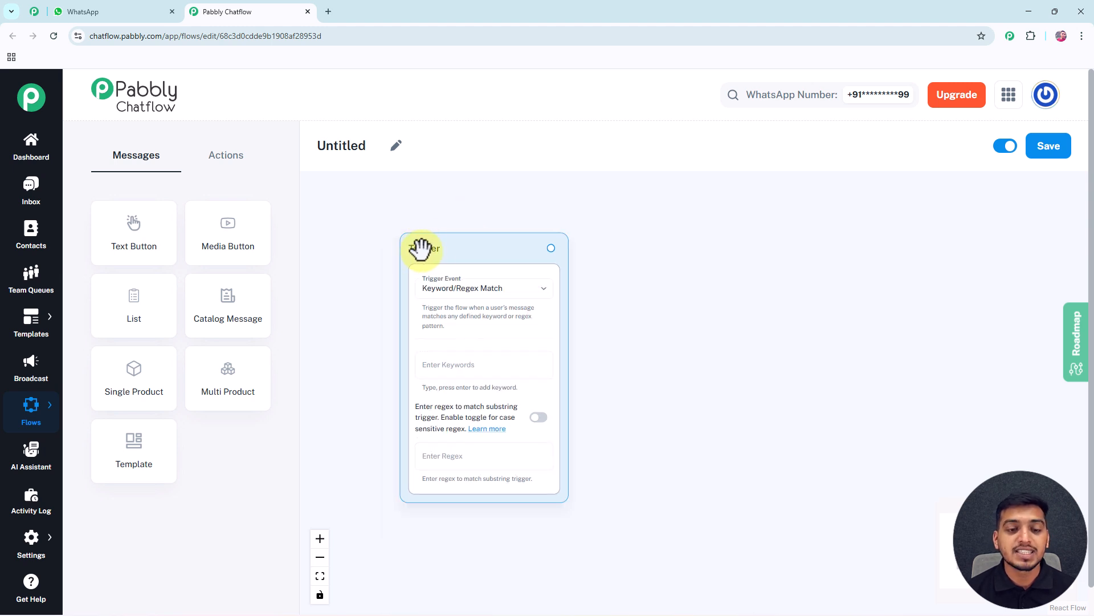
scroll(423, 259, "up", 3)
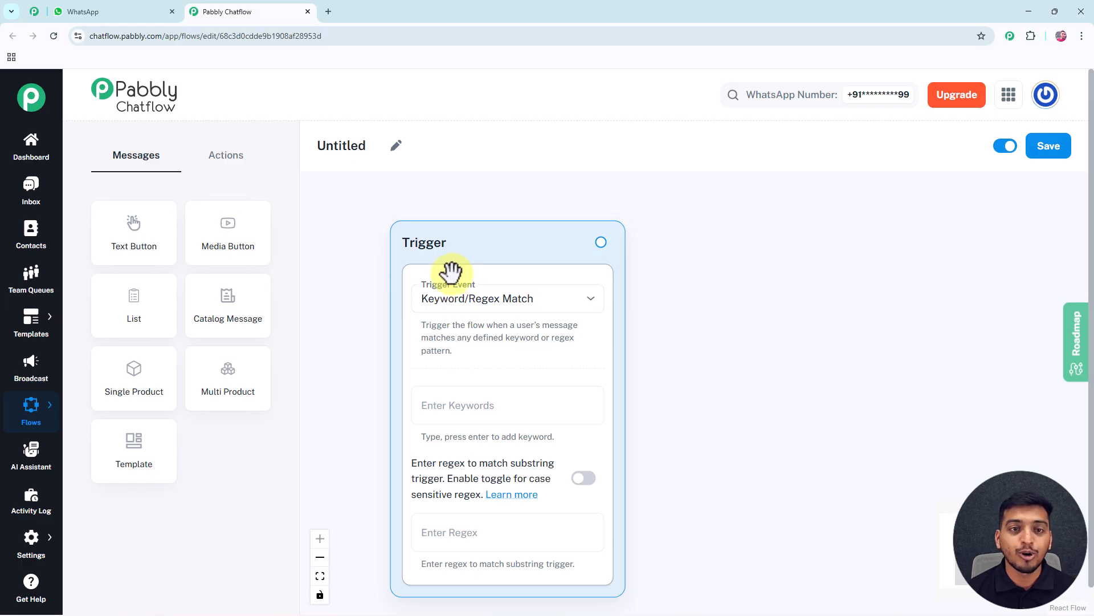
left_click(397, 147)
left_click_drag(366, 145, 294, 153)
type("Appointment Scheduling Bot for Salons")
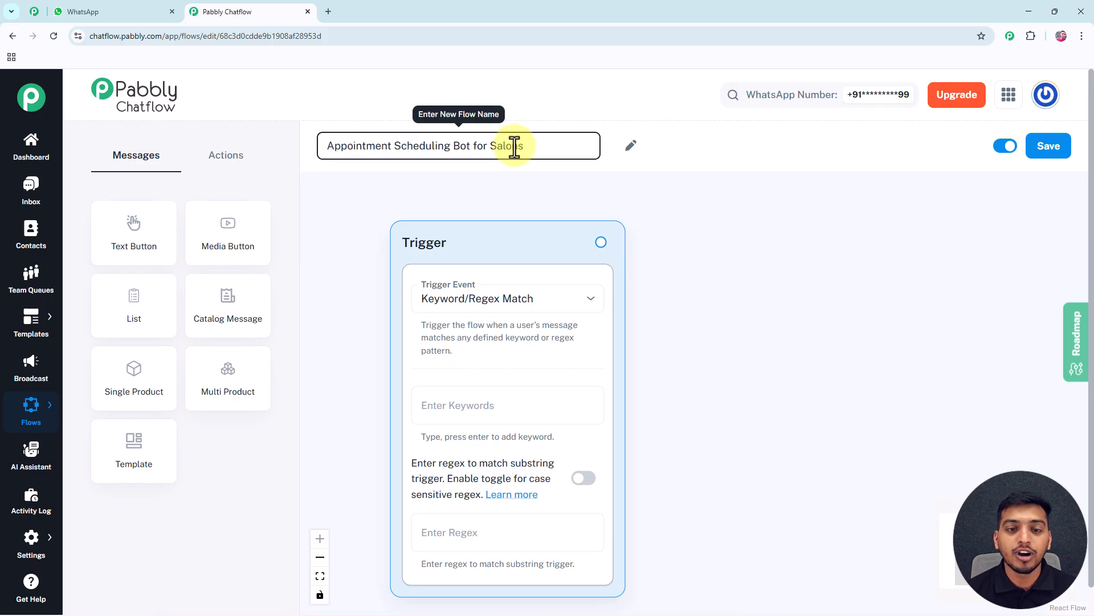
left_click(625, 190)
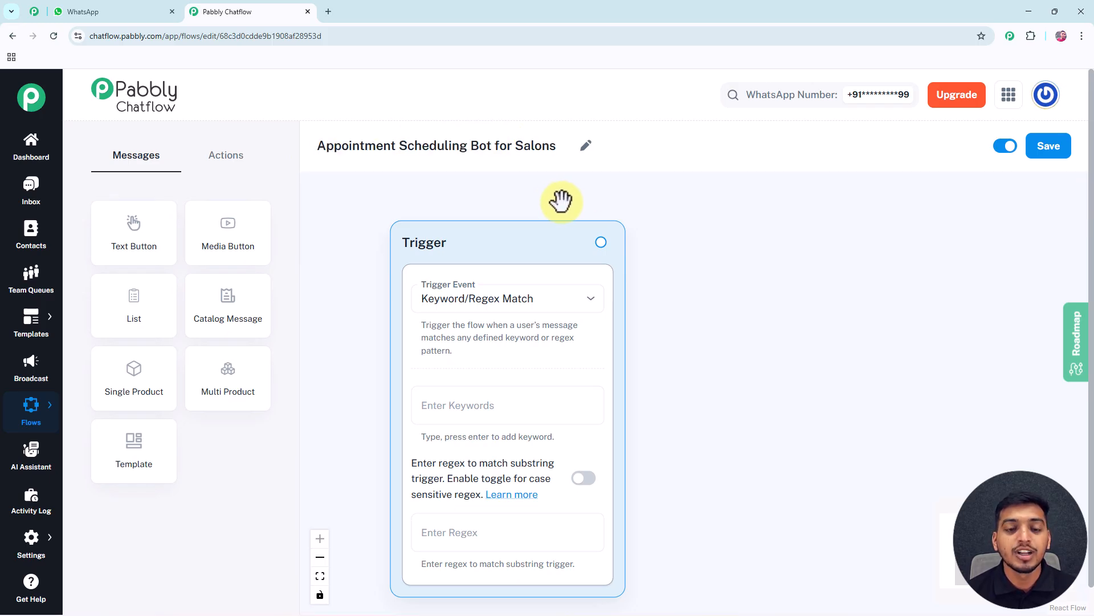
left_click_drag(555, 200, 547, 191)
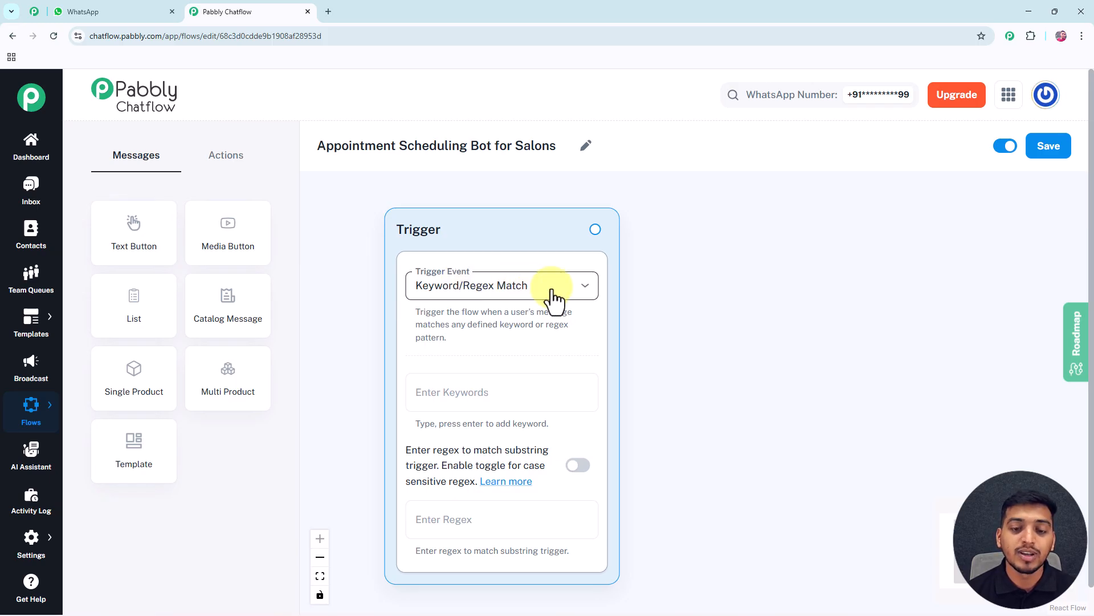
Look through the available trigger events and choose Keyword/Regex Match for the flow's trigger
left_click(580, 295)
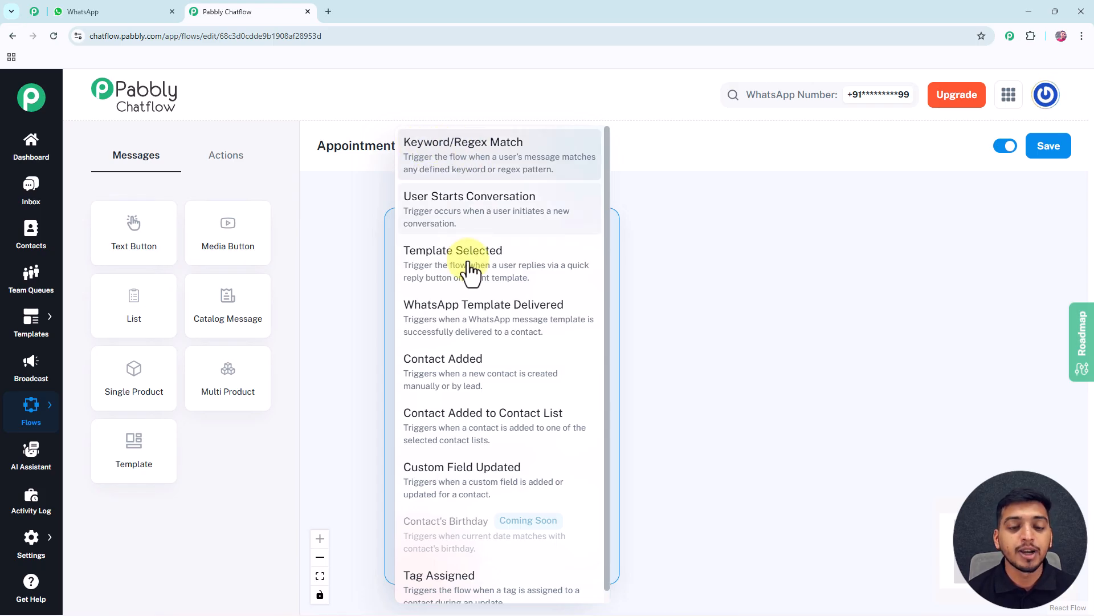
scroll(465, 325, "down", 1)
scroll(470, 429, "up", 1)
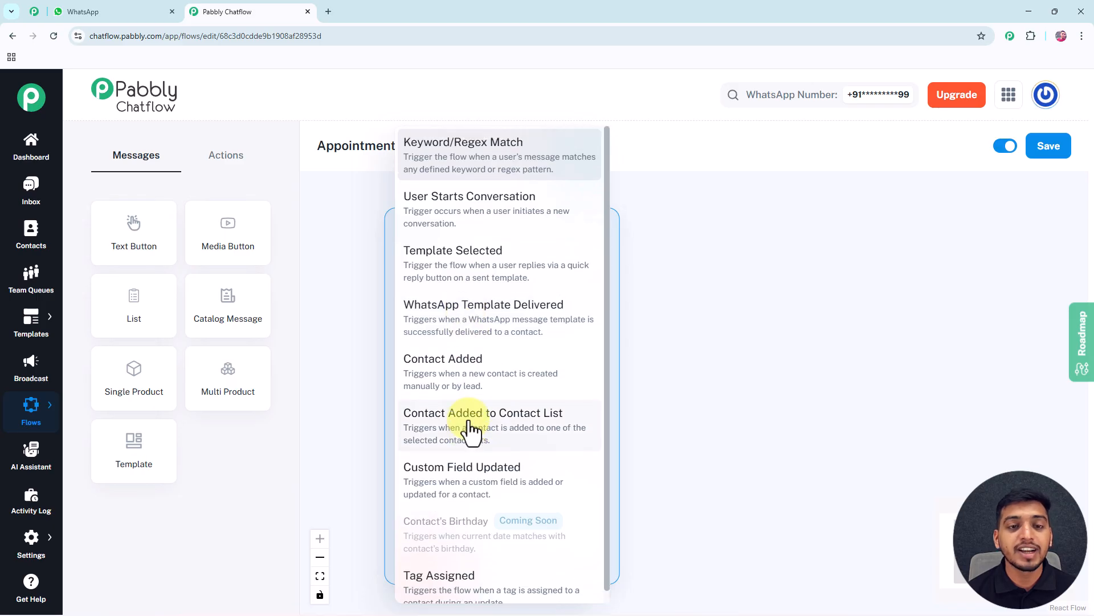
left_click(467, 165)
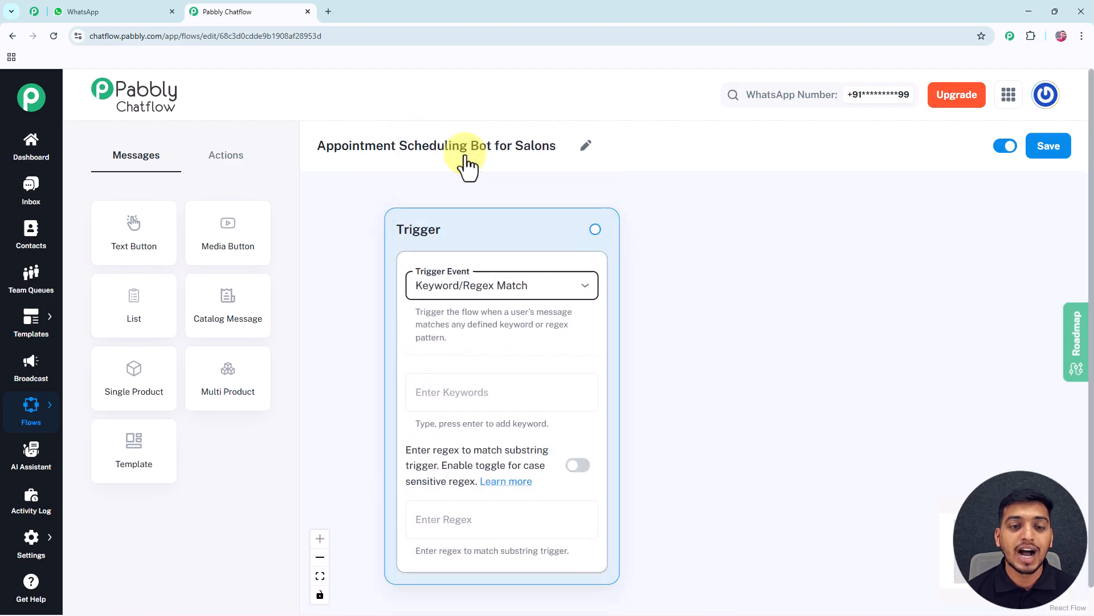
Add the trigger keywords Salon, Haircut and Hello
left_click(453, 400)
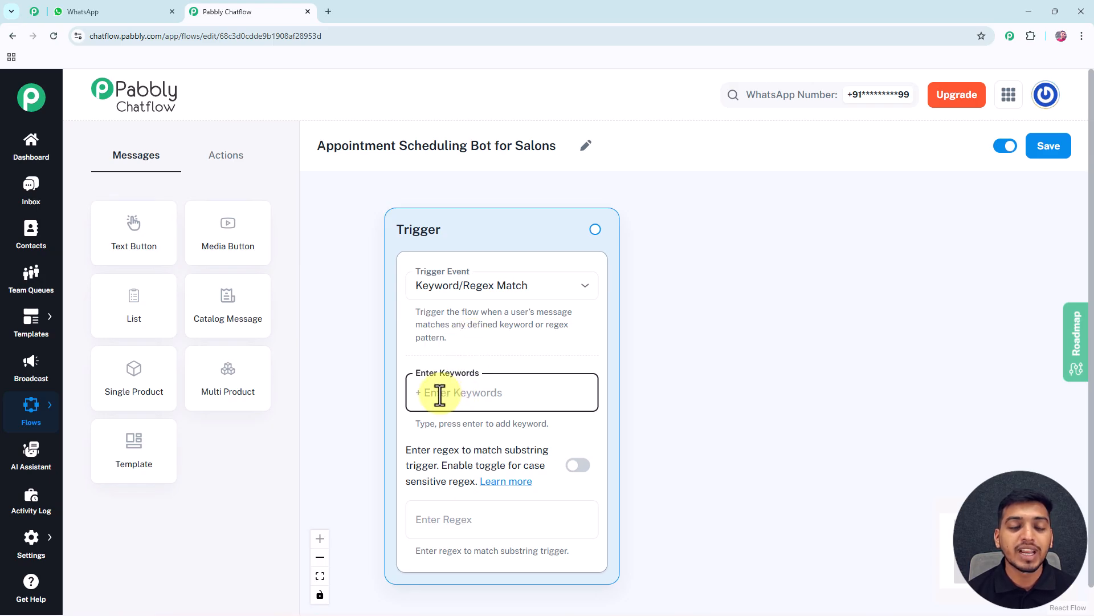
type("Salon")
key("Return")
type("Haircut")
key("Return")
type("Hello")
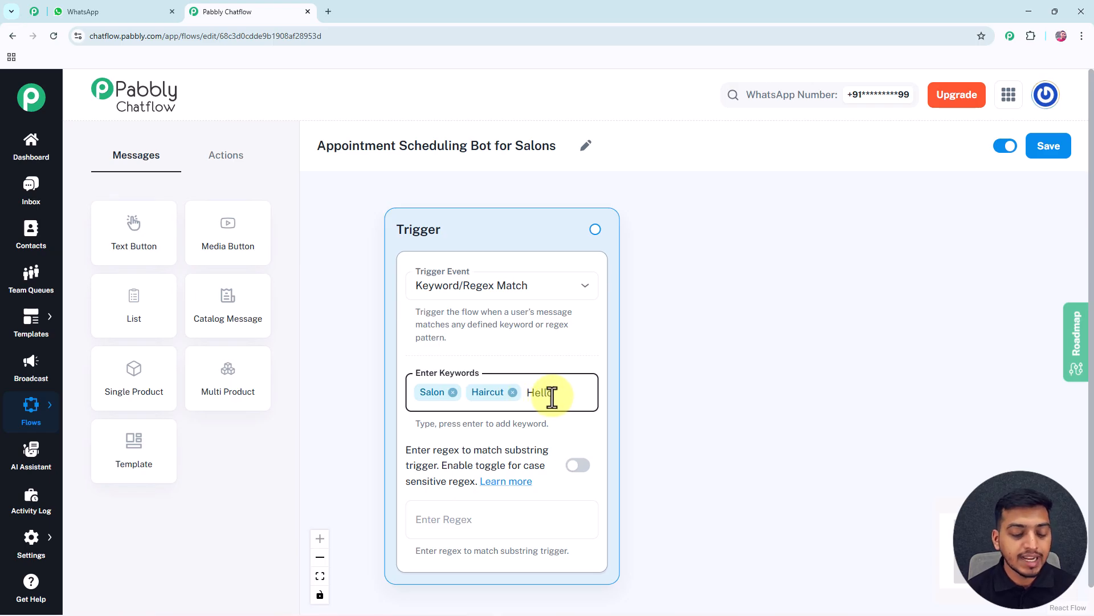
key("Return")
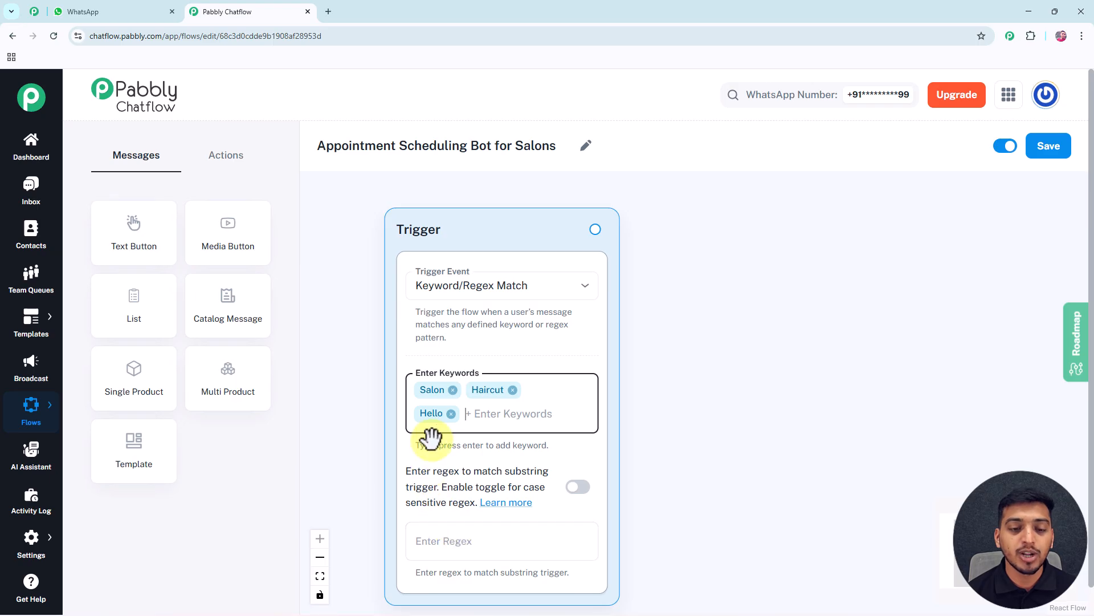
Add a Text Button node reading "Welcome to Head-Space Salon! I can help you book your next appointment with us." with a "Book Appointment" button
scroll(502, 253, "down", 3)
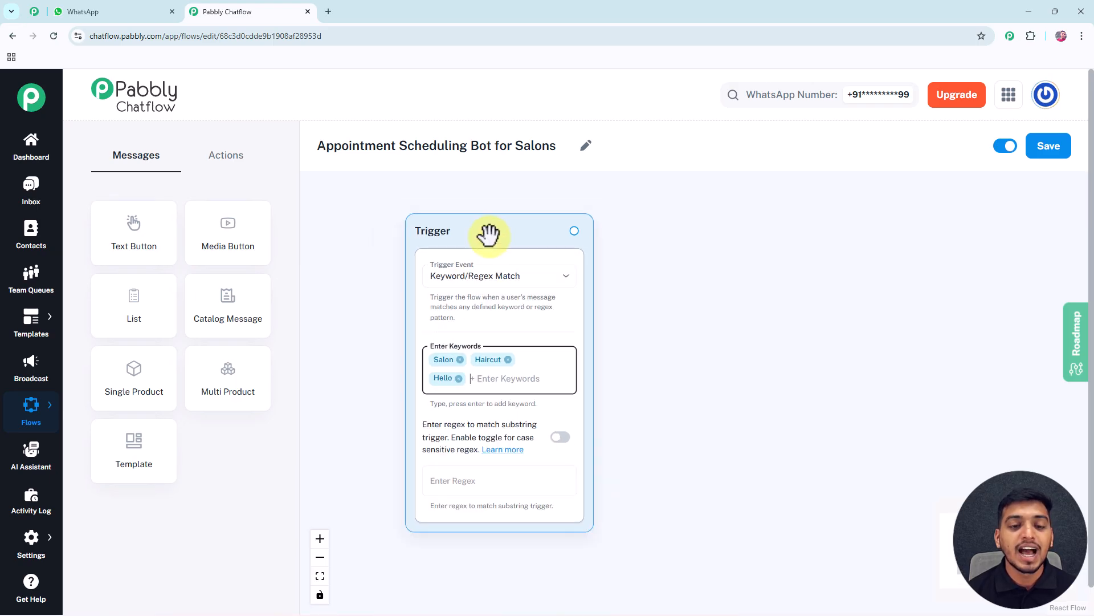
left_click_drag(385, 260, 361, 251)
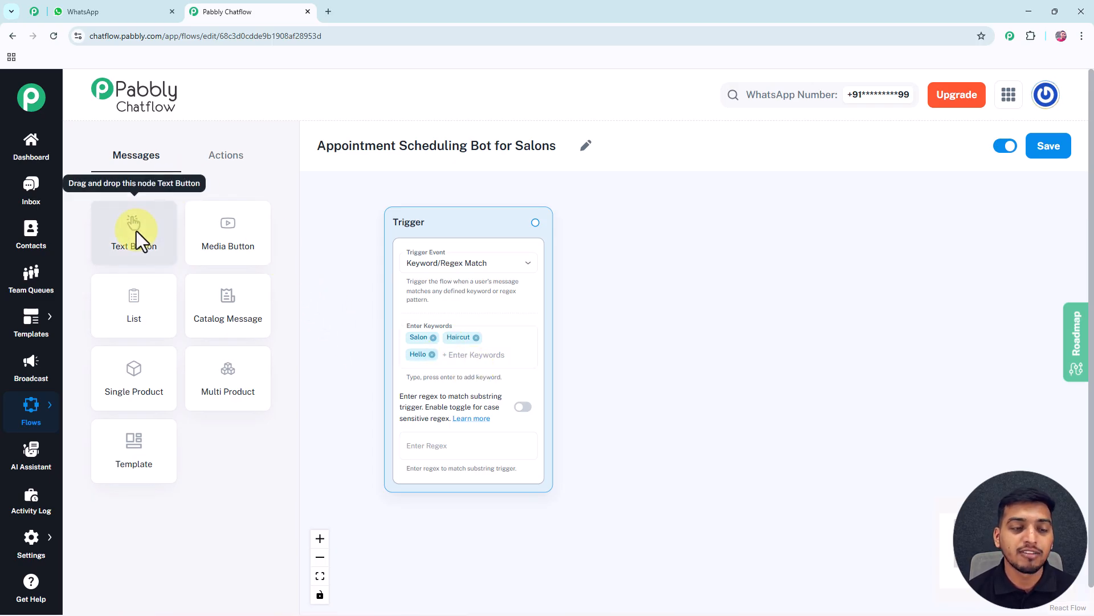
left_click_drag(138, 231, 644, 228)
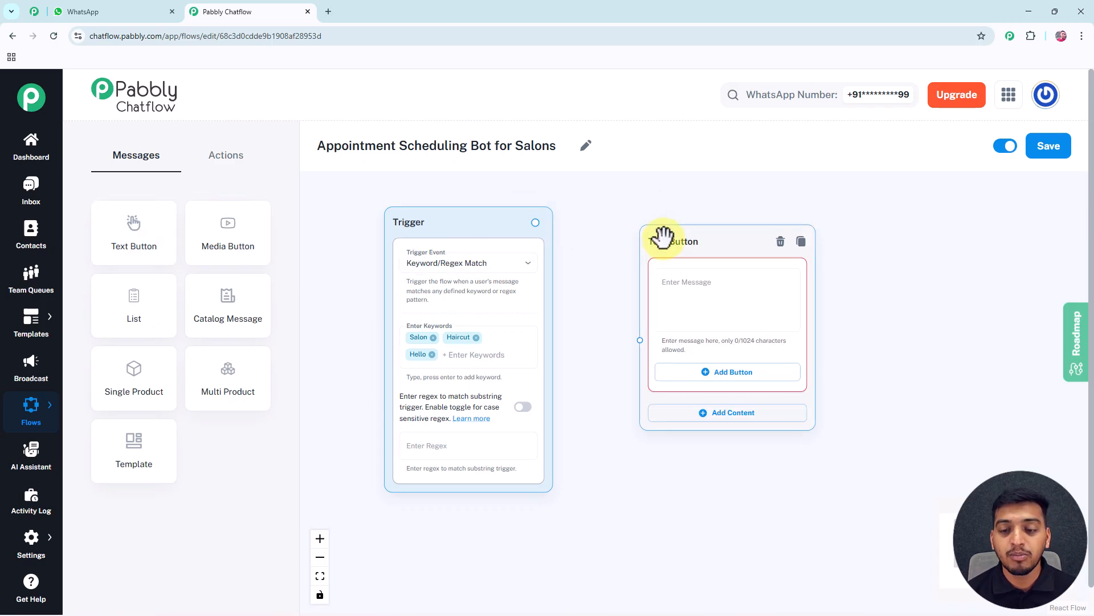
left_click(679, 277)
type("Welcome to Head-Space Salon! 💇  I can help you book your next appointment with us.")
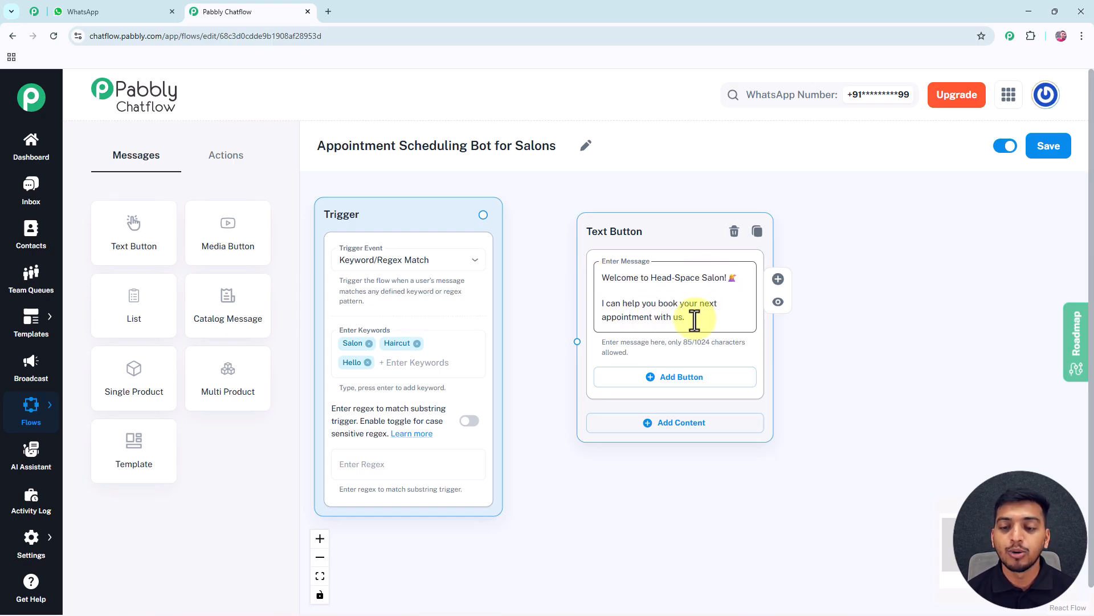
left_click(682, 381)
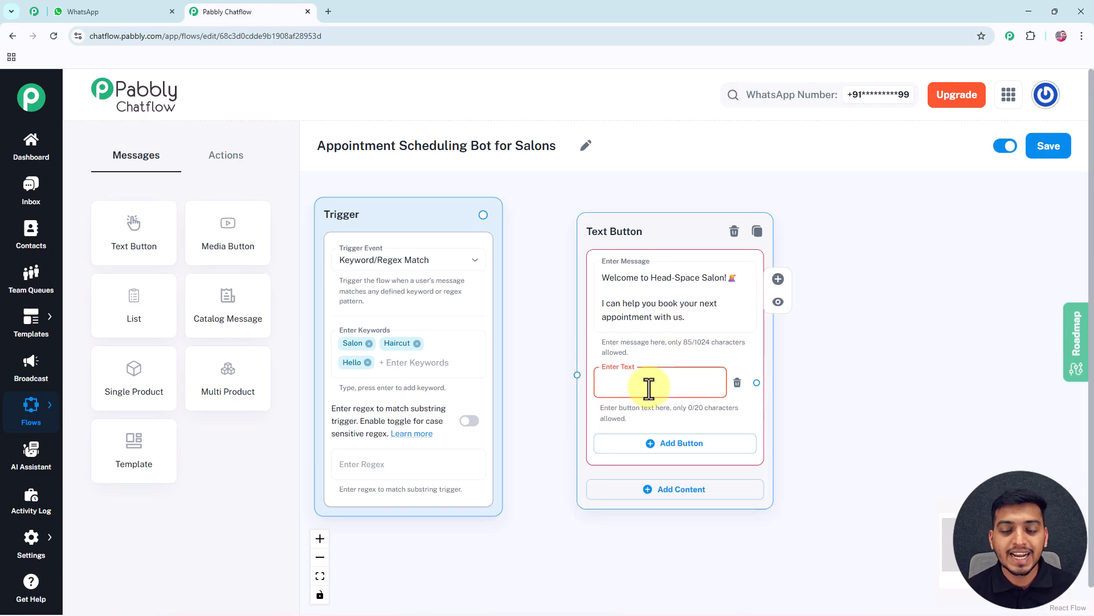
type("Book Appointment")
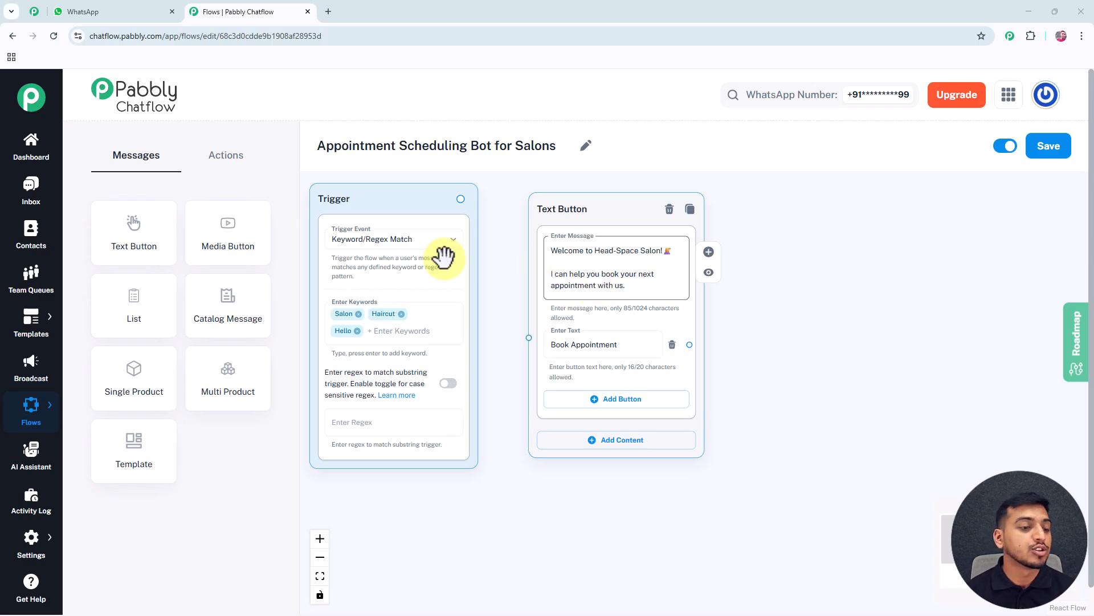
Add a List node beside the Text Button node with header "Hello there!" and body "What service would you like to book today?"
left_click_drag(135, 299, 782, 220)
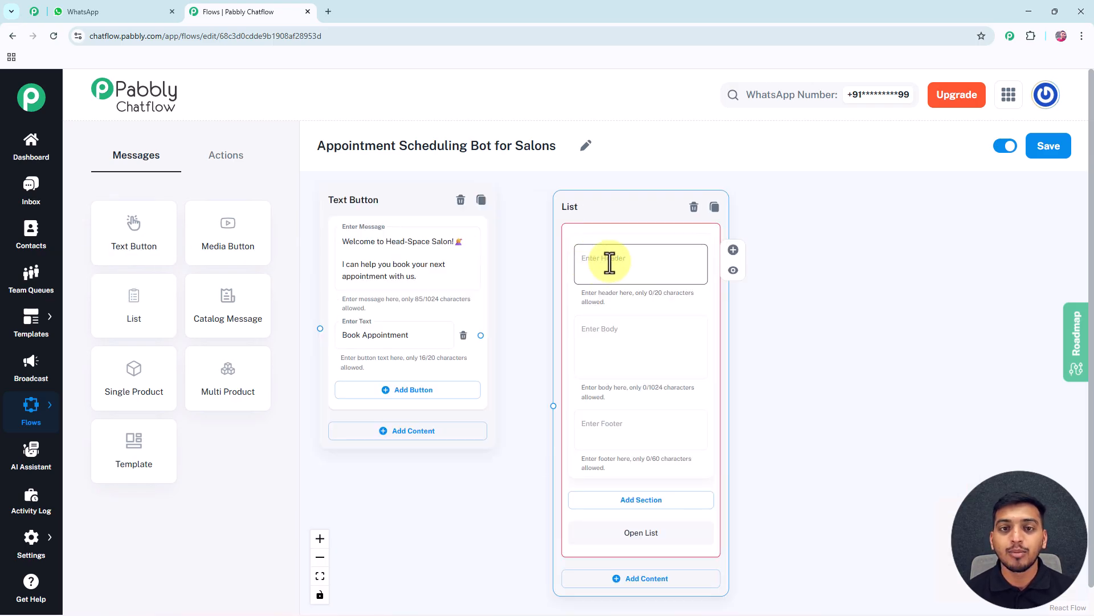
left_click(599, 261)
type("Hello there!")
left_click(595, 337)
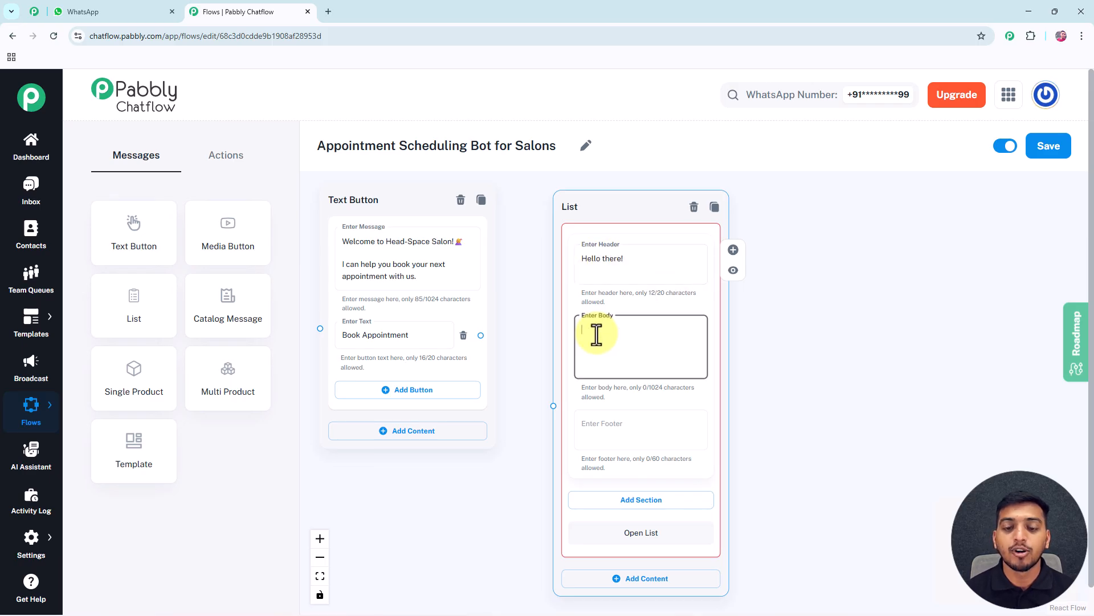
type("What service would you like to book today?")
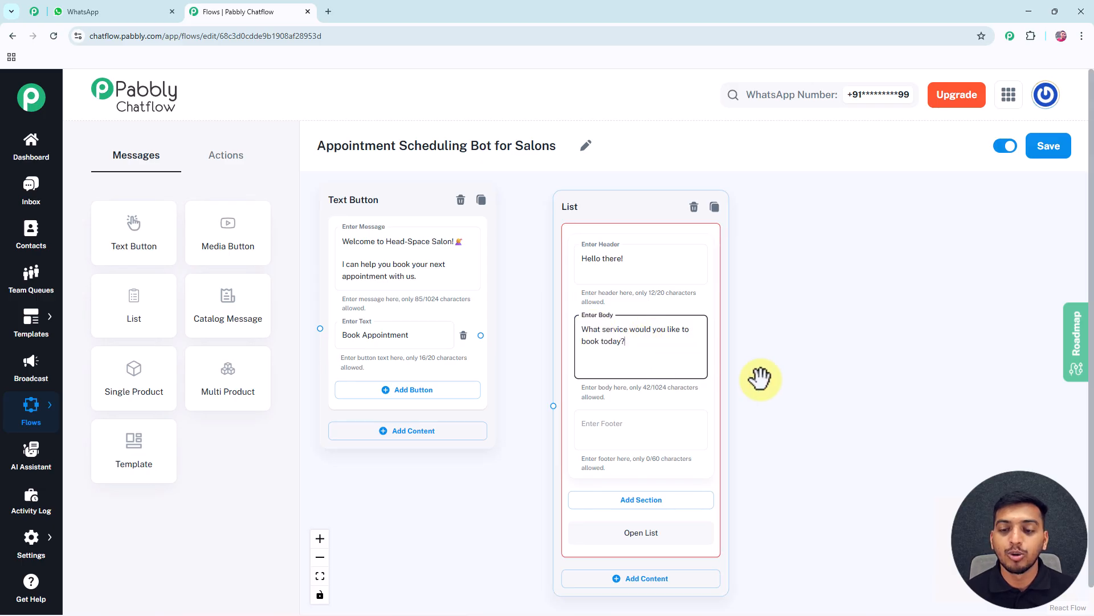
Add a section titled "OUR SRVICES" to the List node
left_click_drag(760, 376, 739, 308)
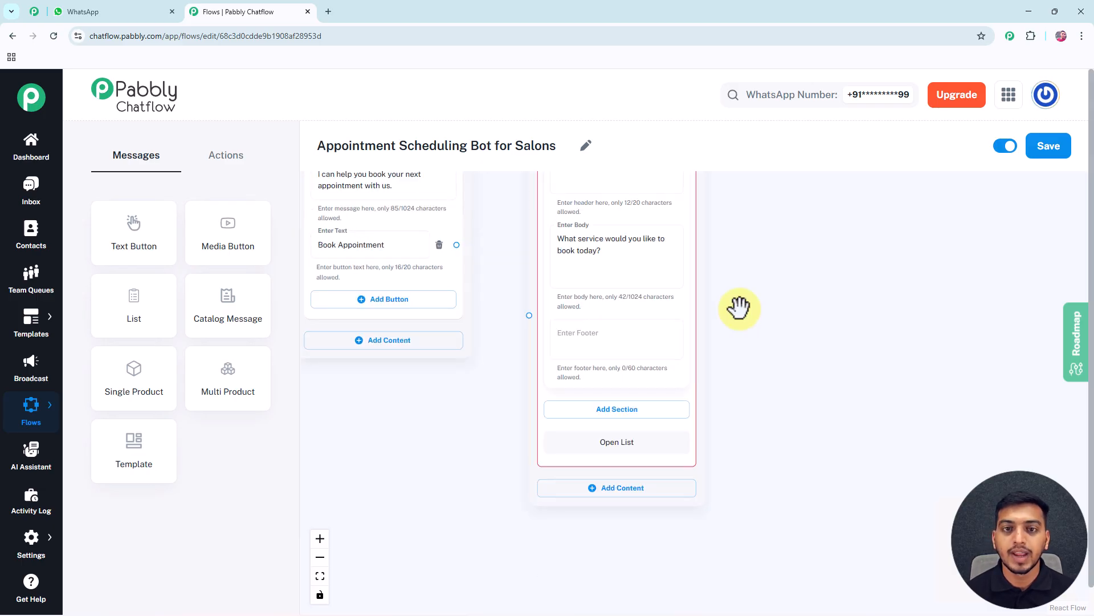
left_click(616, 416)
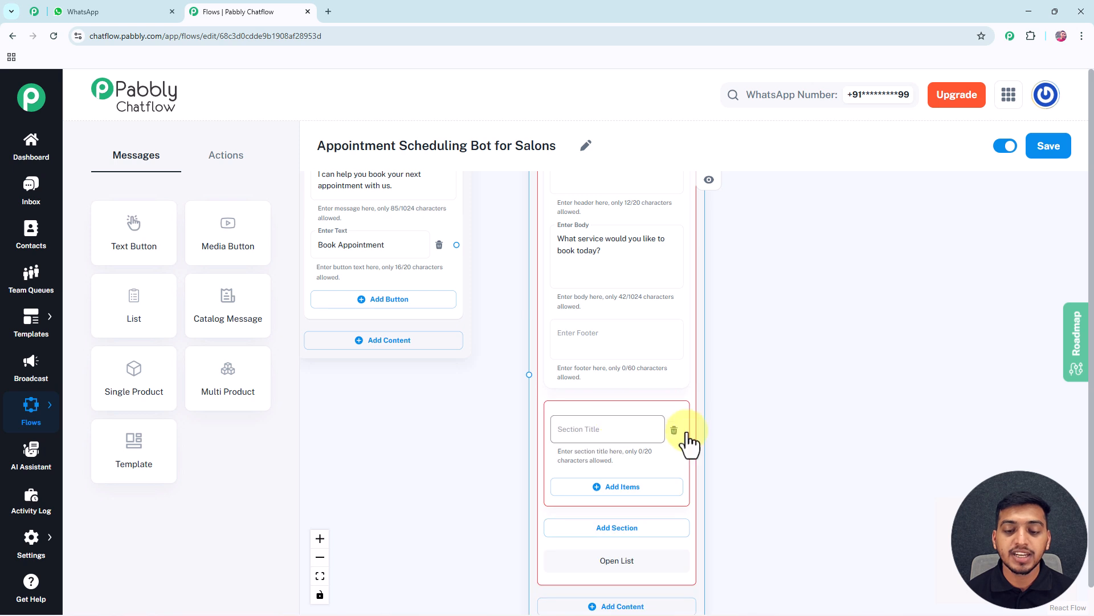
left_click_drag(759, 443, 728, 295)
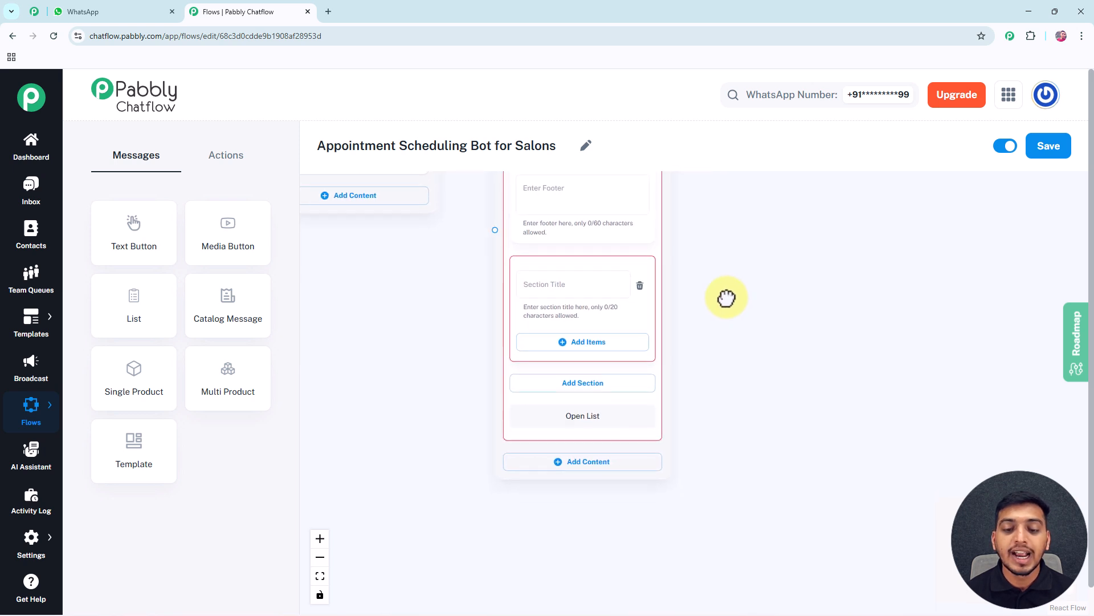
left_click(564, 288)
type("OUR SRVICES")
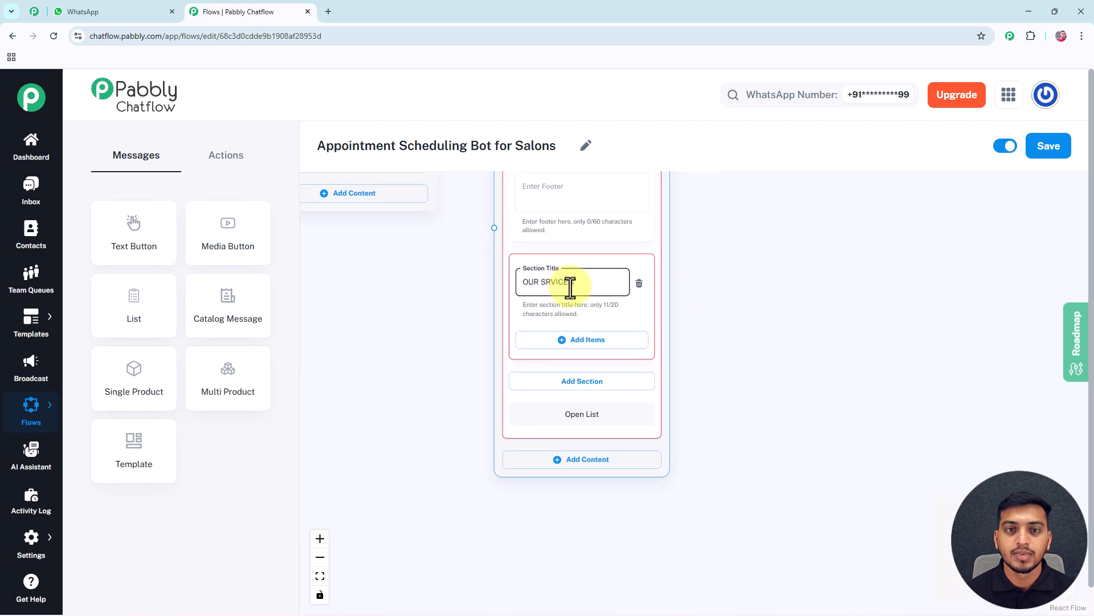
Add three items to the new section, titled Haircut, Body Massage and Facial, with matching emojis for Haircut and Facial
left_click(580, 342)
scroll(697, 341, "down", 2)
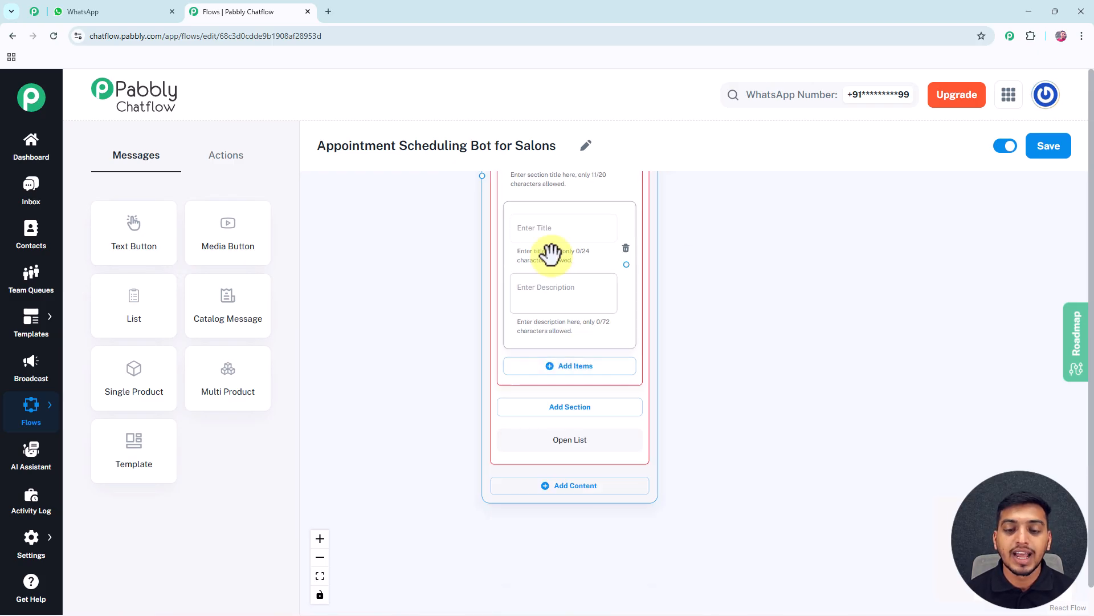
left_click(561, 368)
scroll(705, 312, "down", 2)
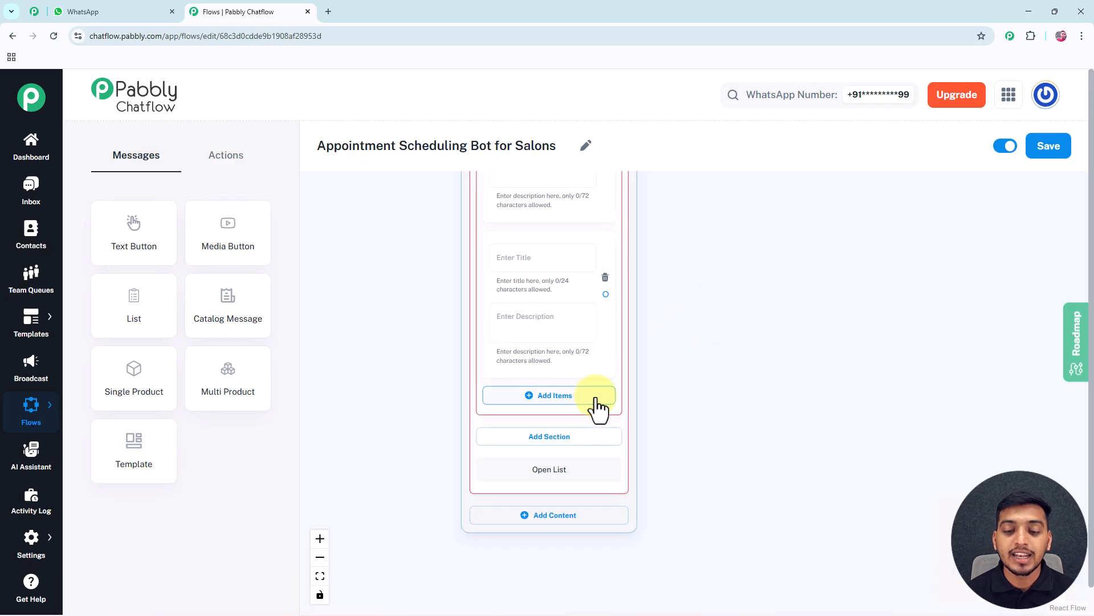
left_click(567, 400)
scroll(687, 371, "down", 2)
scroll(686, 371, "down", 1, "ctrl")
scroll(676, 302, "down", 2)
left_click_drag(682, 280, 659, 366)
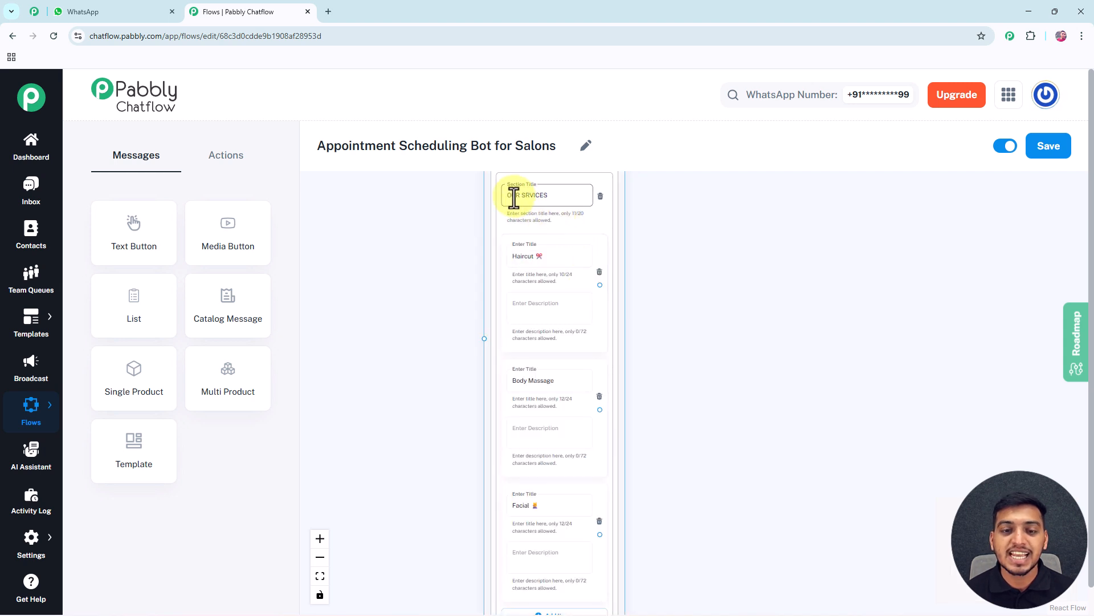
Review the List node's service items and its options for adding more items and sections
left_click_drag(682, 324, 673, 271)
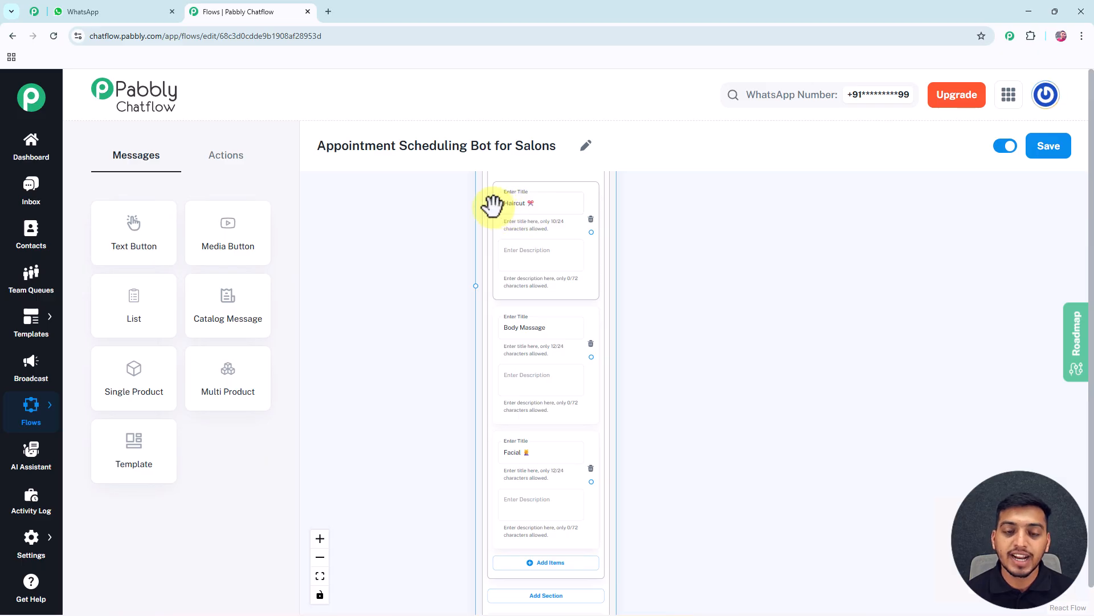
left_click_drag(638, 305, 634, 239)
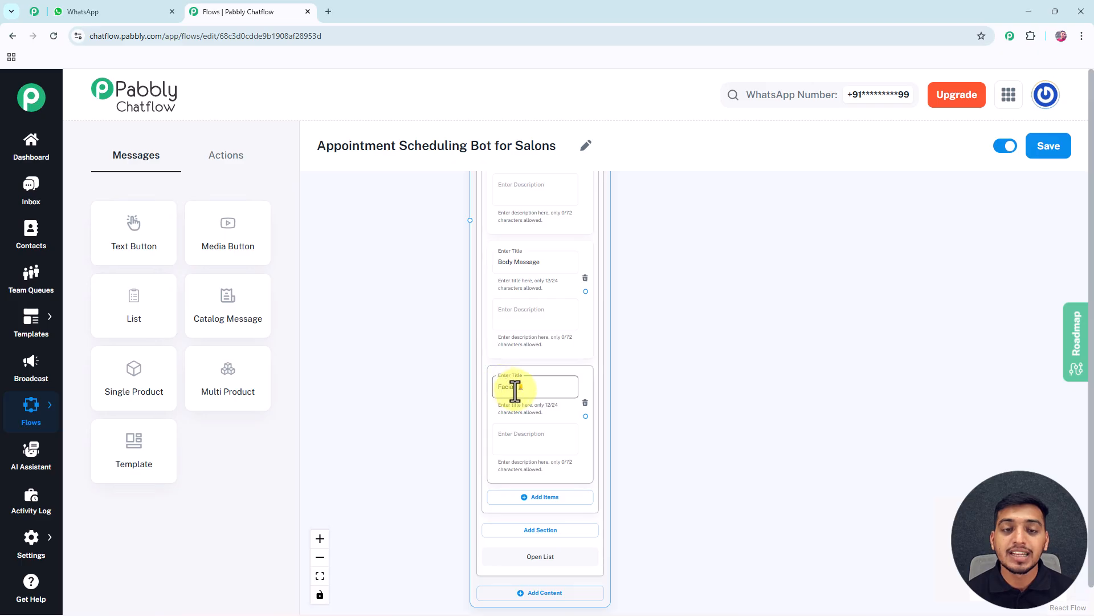
left_click_drag(705, 393, 698, 340)
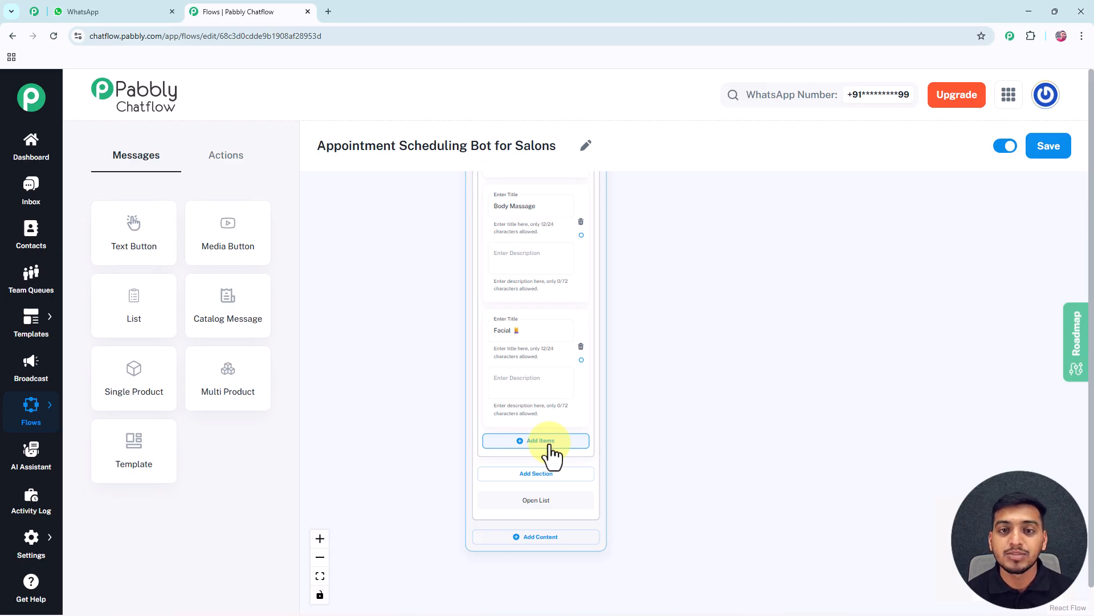
left_click_drag(623, 477, 626, 410)
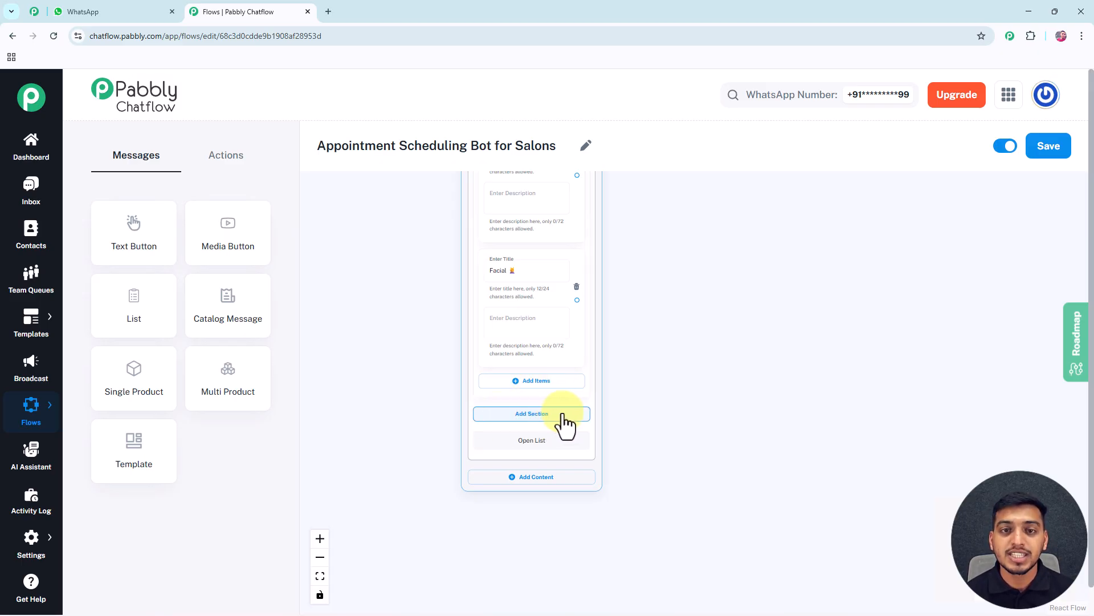
left_click_drag(647, 247, 644, 343)
scroll(644, 344, "down", 5)
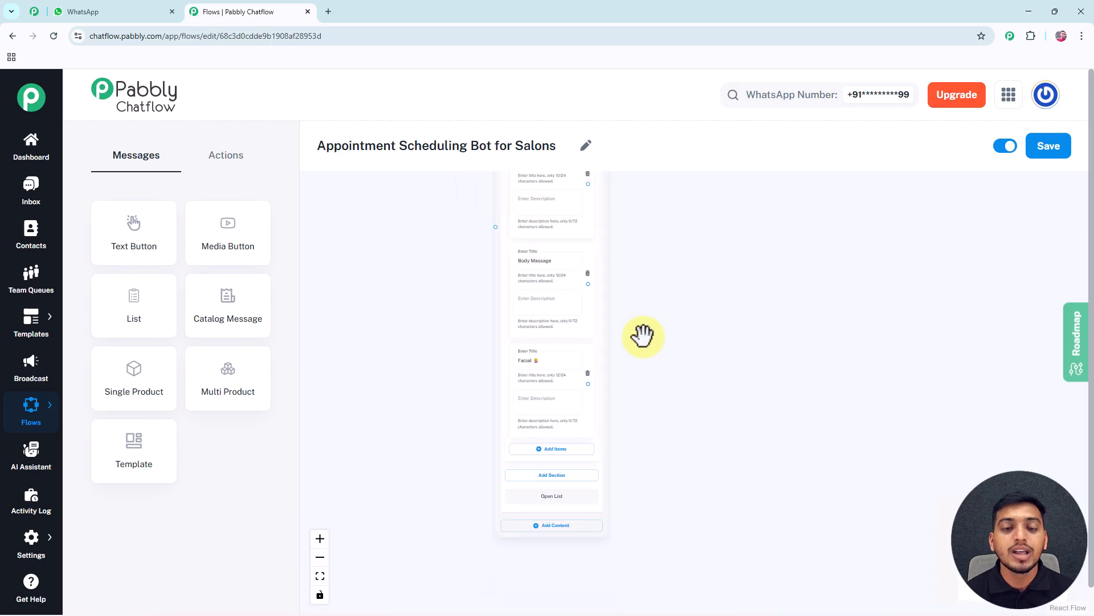
left_click_drag(608, 292, 552, 345)
left_click_drag(567, 234, 547, 335)
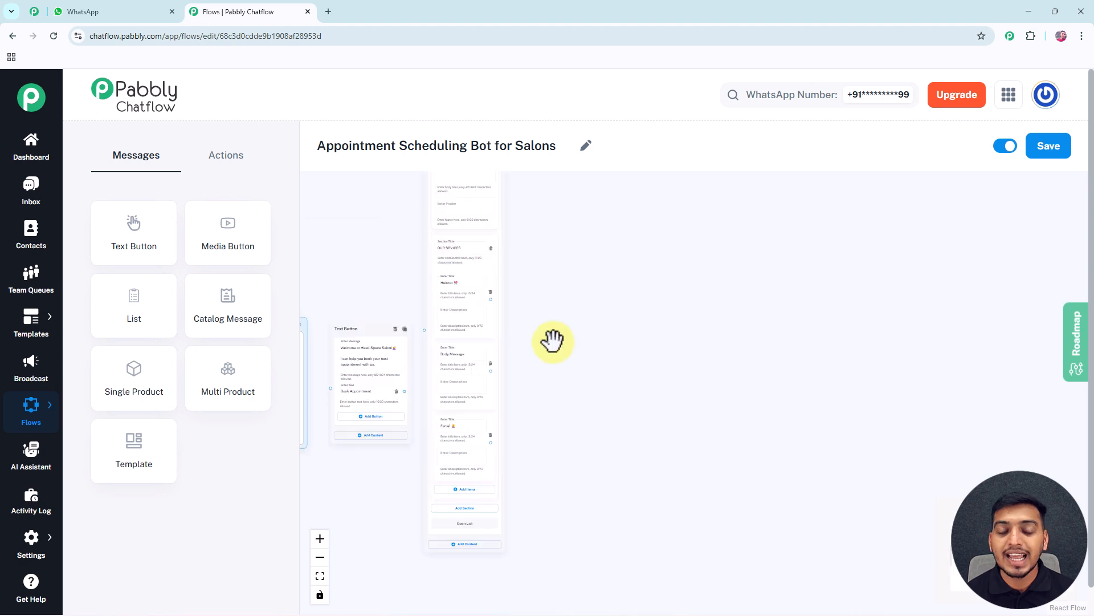
scroll(552, 342, "up", 2)
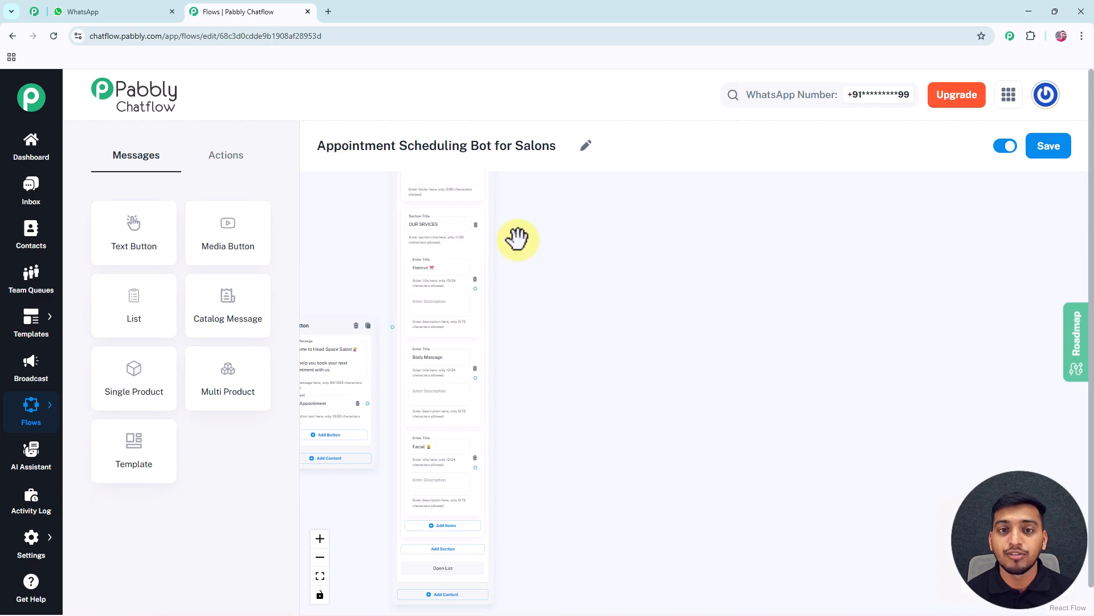
Add a Set Custom Field action node beside the List node and connect the Haircut item to it
left_click(235, 161)
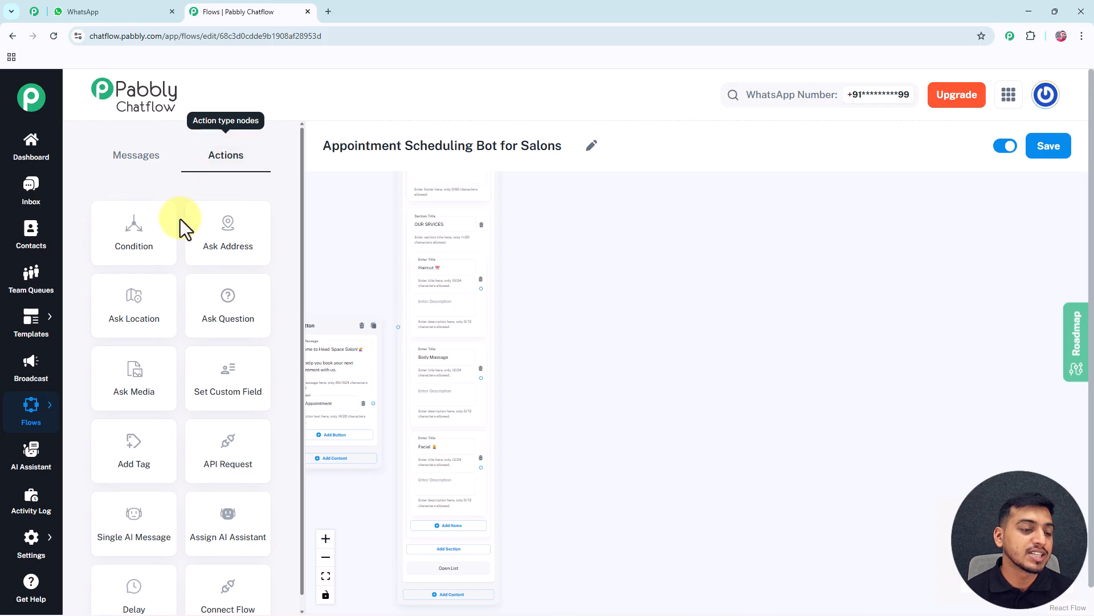
scroll(194, 402, "down", 1)
left_click_drag(210, 337, 558, 218)
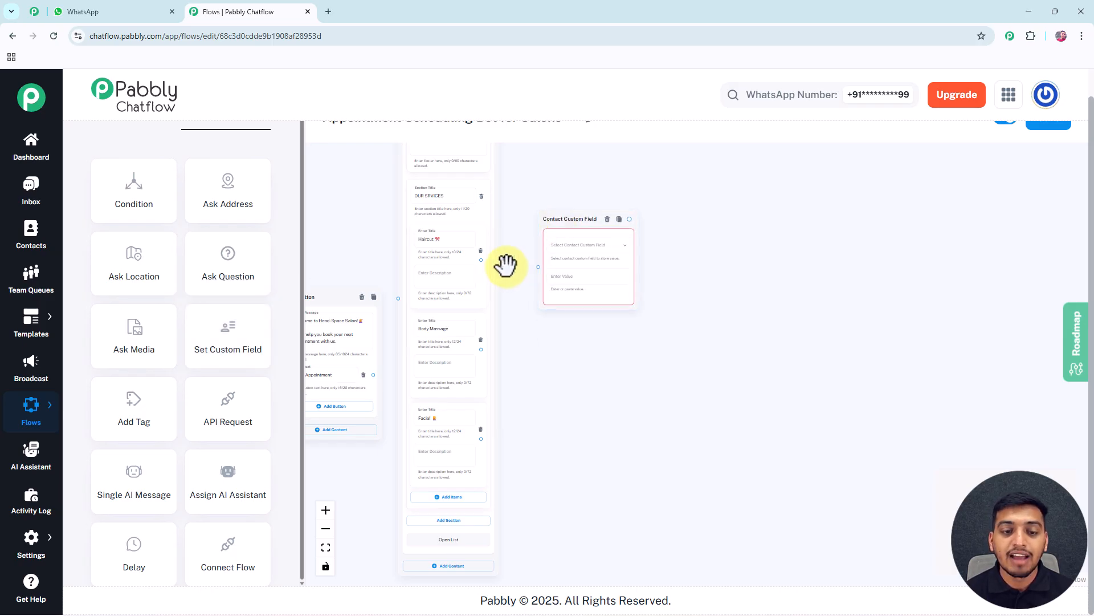
scroll(506, 266, "up", 3)
left_click_drag(462, 253, 561, 267)
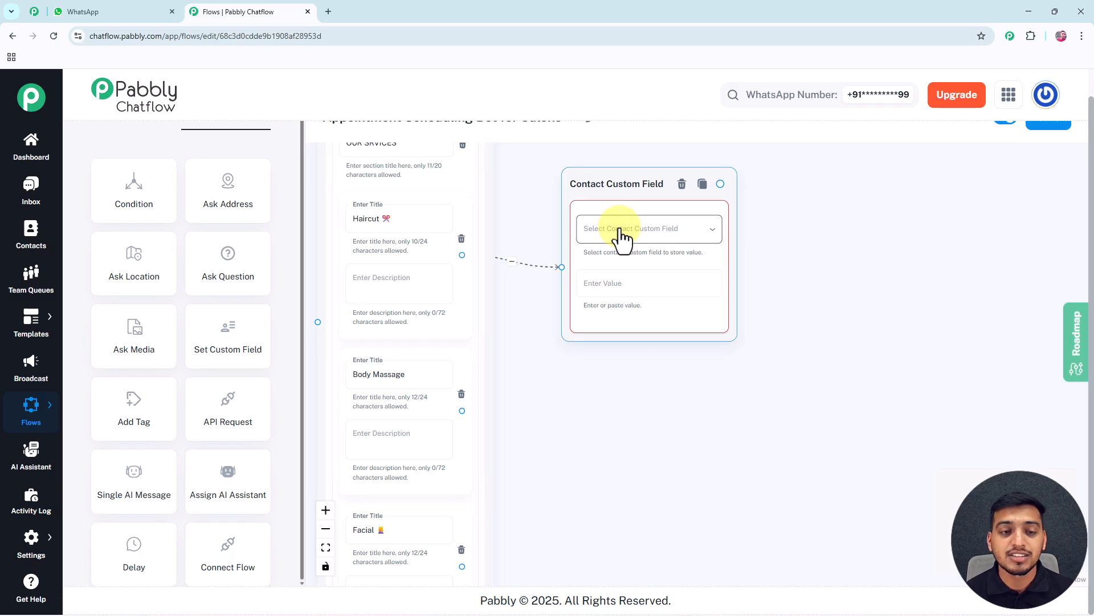
left_click(423, 241)
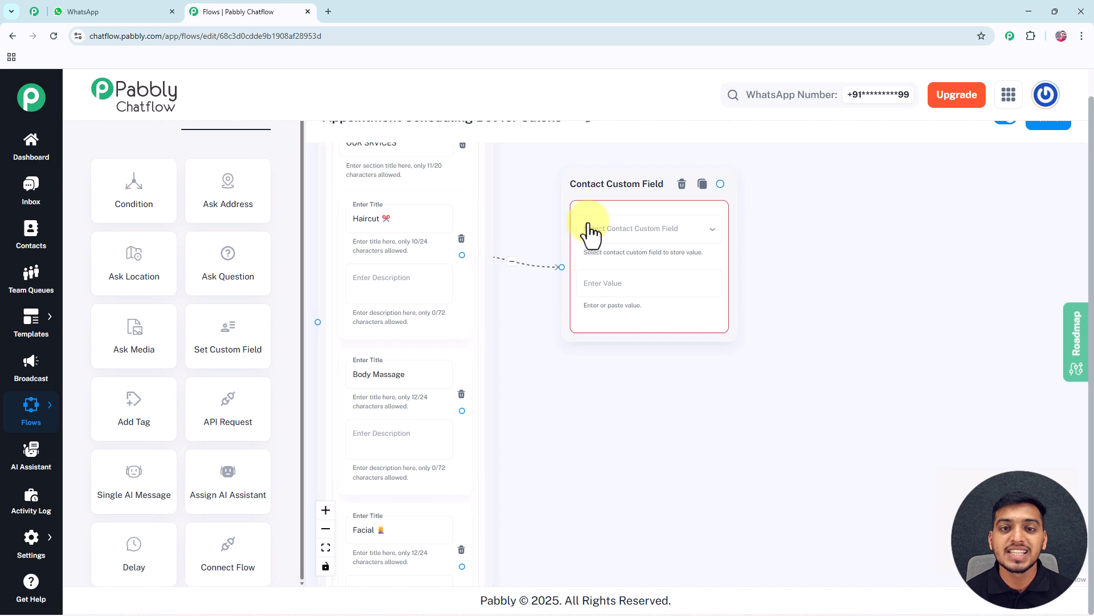
Select Service_type as the contact custom field in the node connected to Haircut
left_click(632, 229)
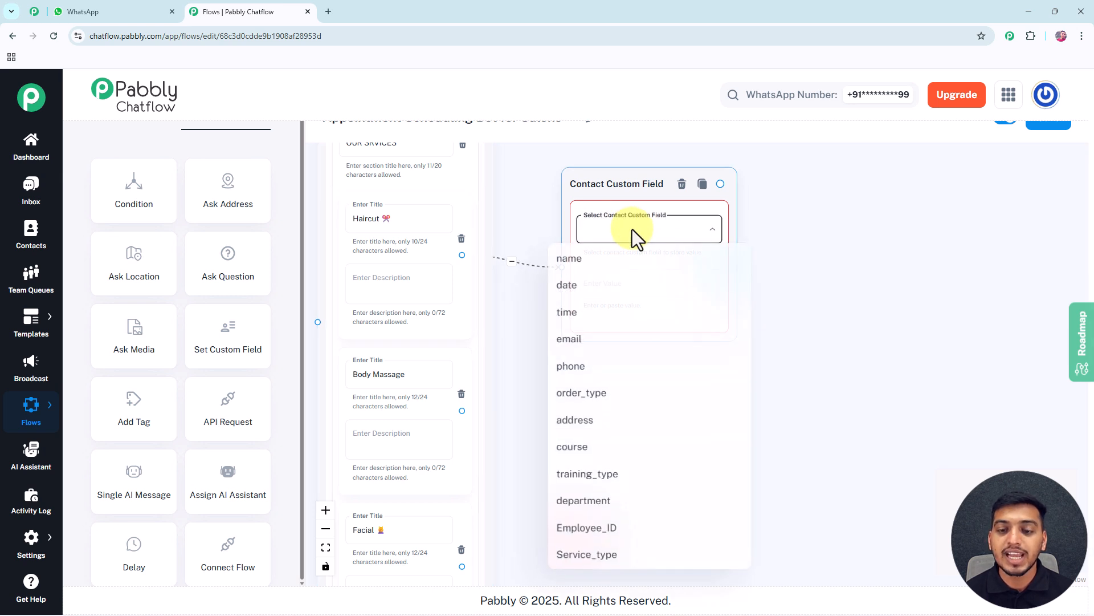
left_click(587, 556)
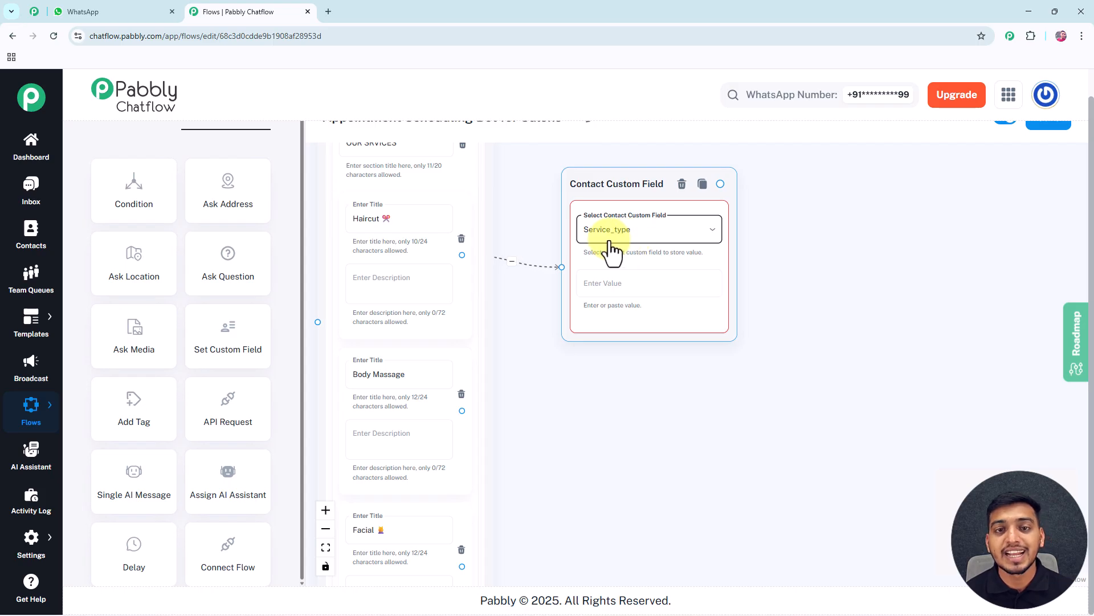
left_click_drag(509, 210, 531, 240)
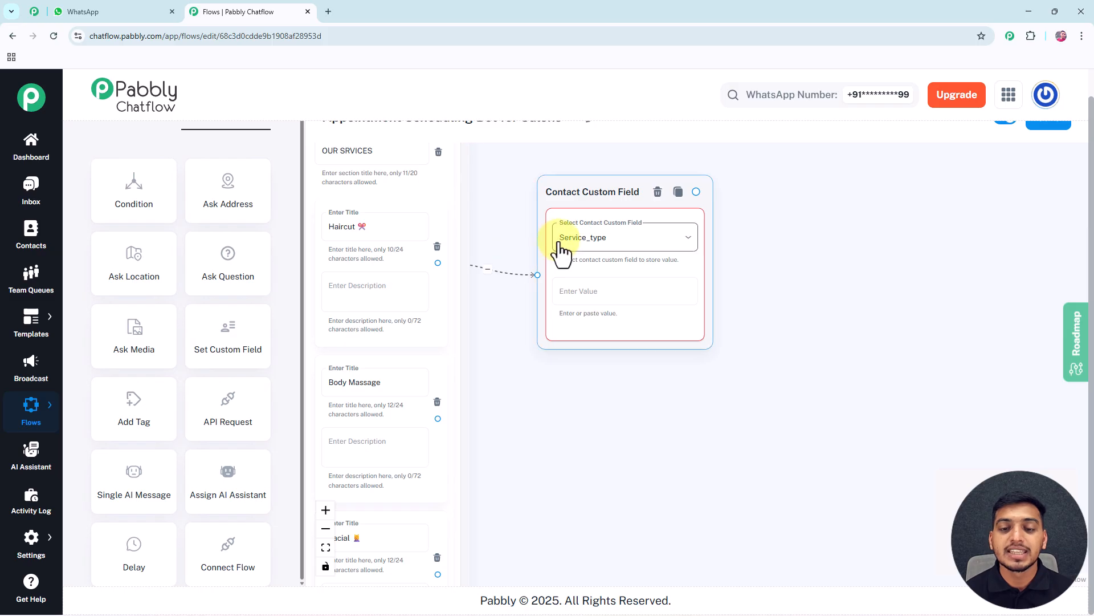
Set the custom field value of the node connected to Haircut to the Haircut item title with its emoji
left_click(577, 292)
double_click(347, 227)
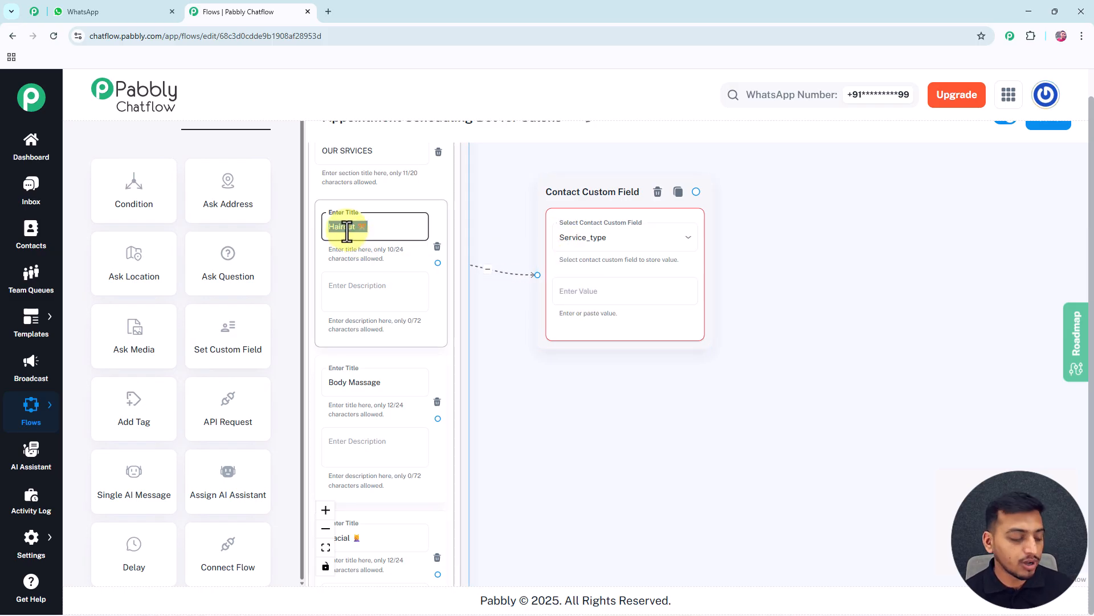
left_click(567, 293)
type("Haircut 🎀")
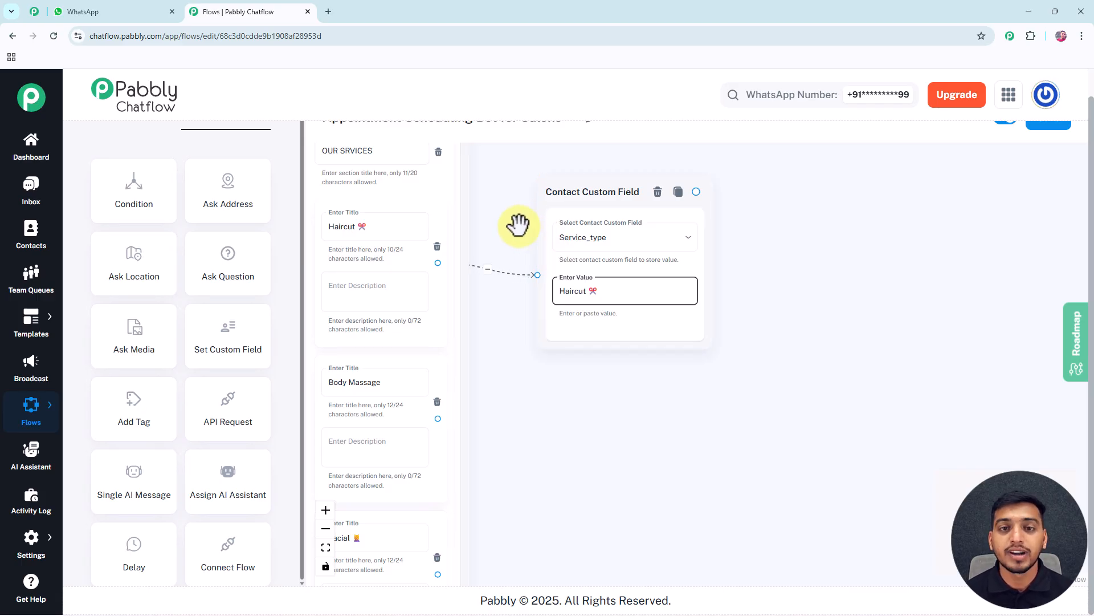
Review the service items with their connected custom field nodes and save the flow
left_click_drag(519, 224, 539, 235)
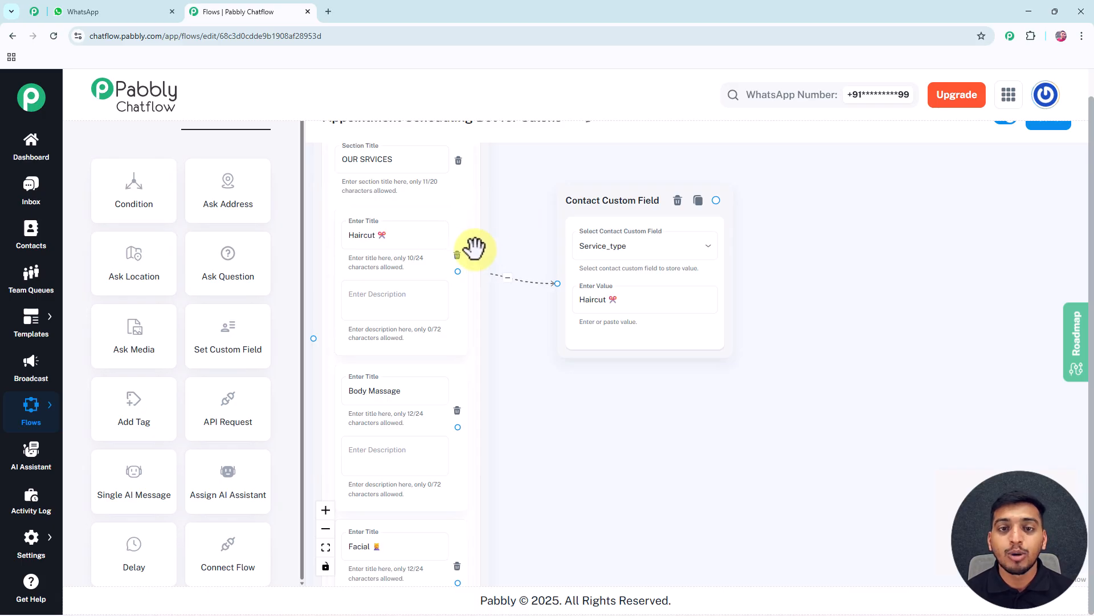
left_click_drag(513, 249, 498, 222)
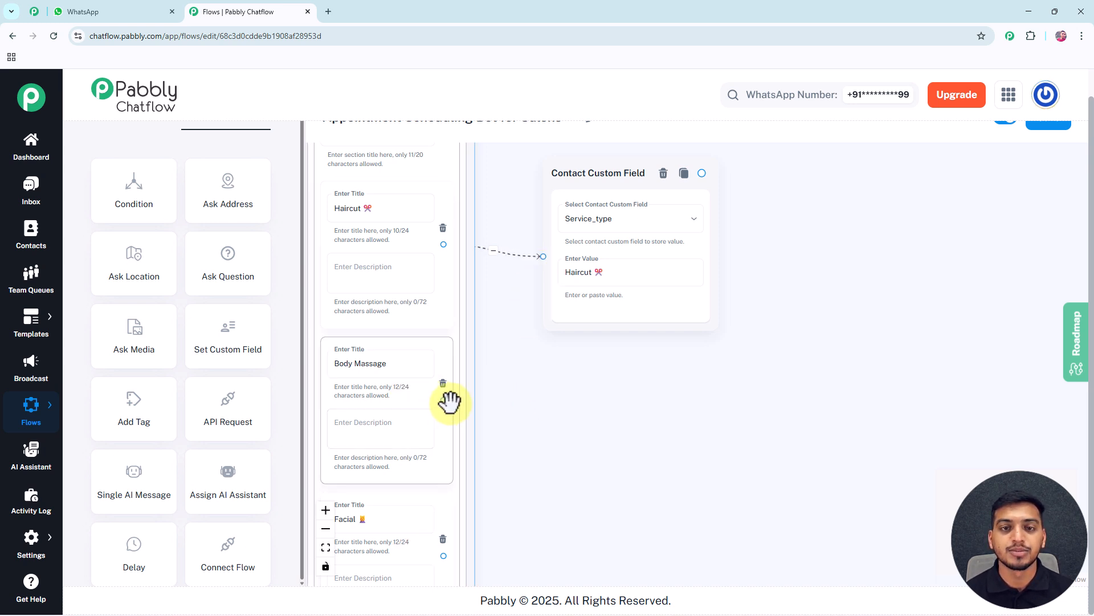
scroll(449, 402, "down", 3)
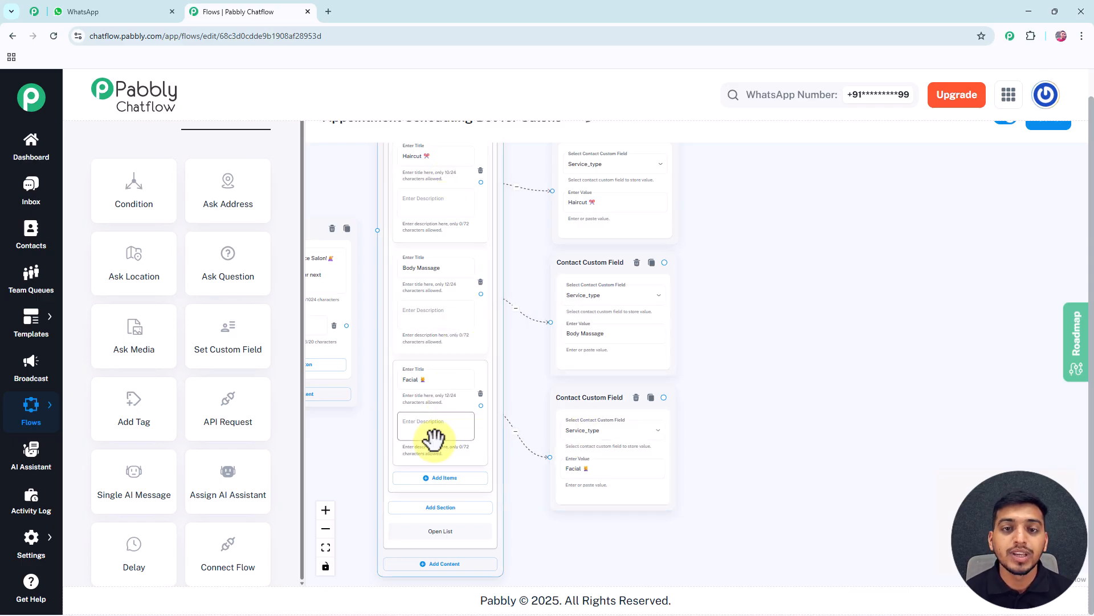
left_click_drag(698, 323, 691, 342)
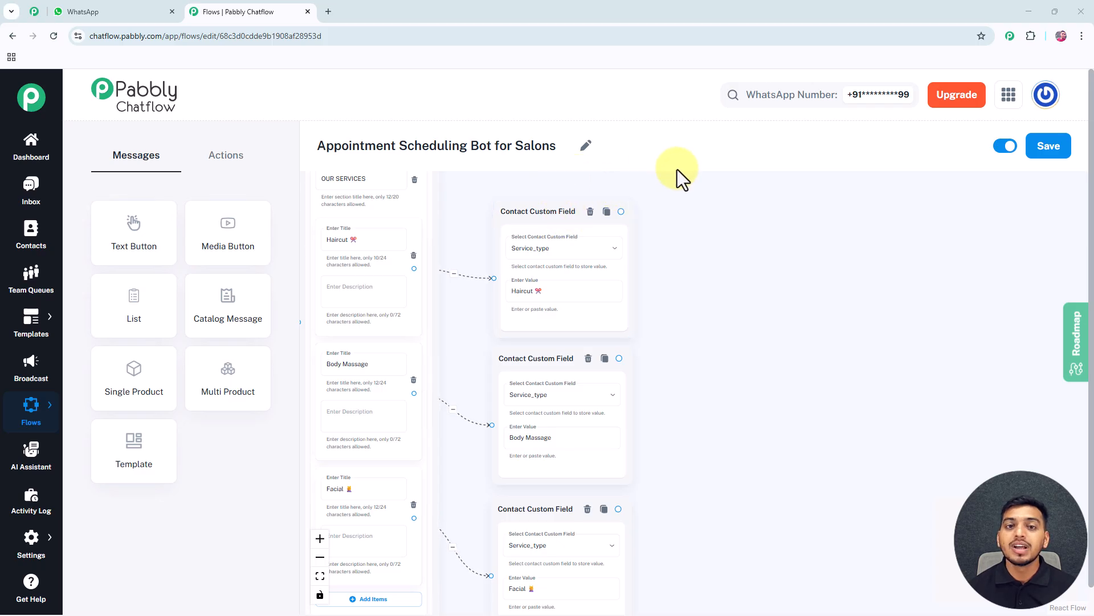
left_click(1051, 154)
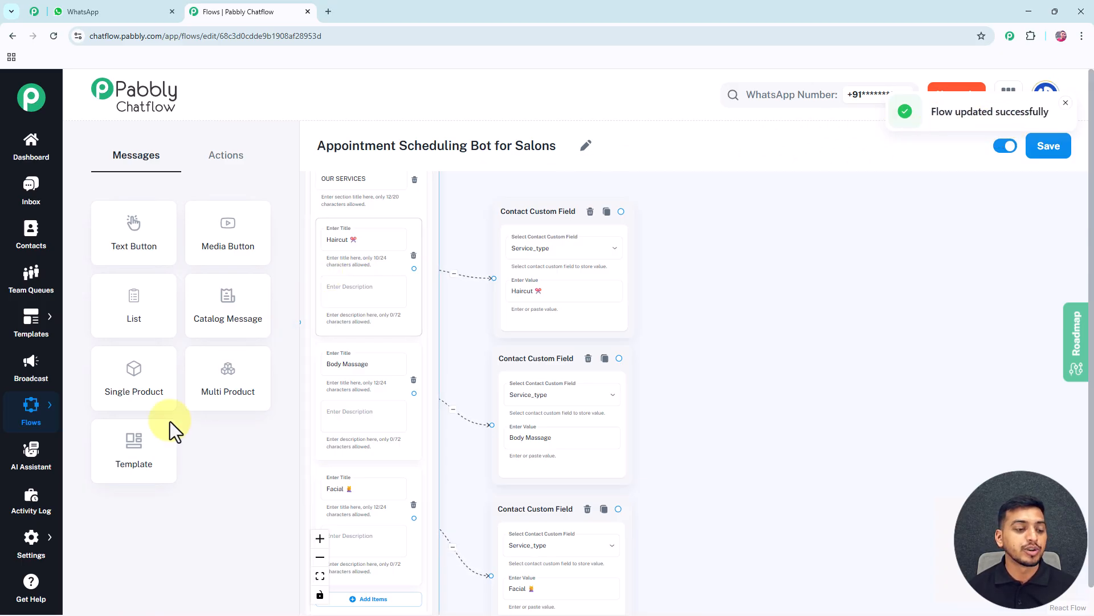
Add a contact custom field named Testing in the Contact Custom Fields settings and save the fields
left_click(32, 542)
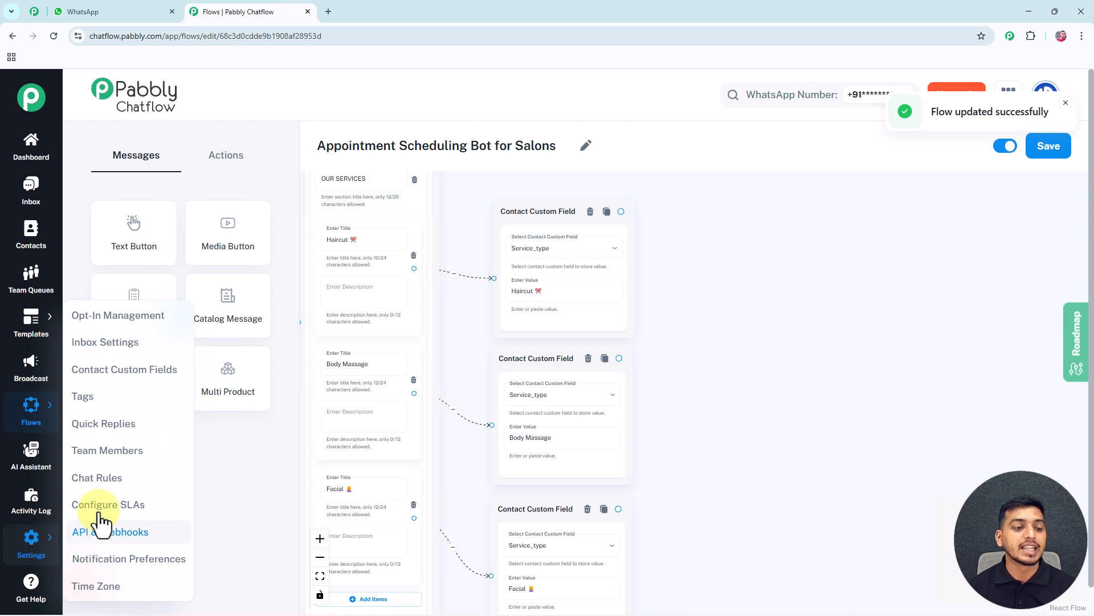
left_click(135, 371)
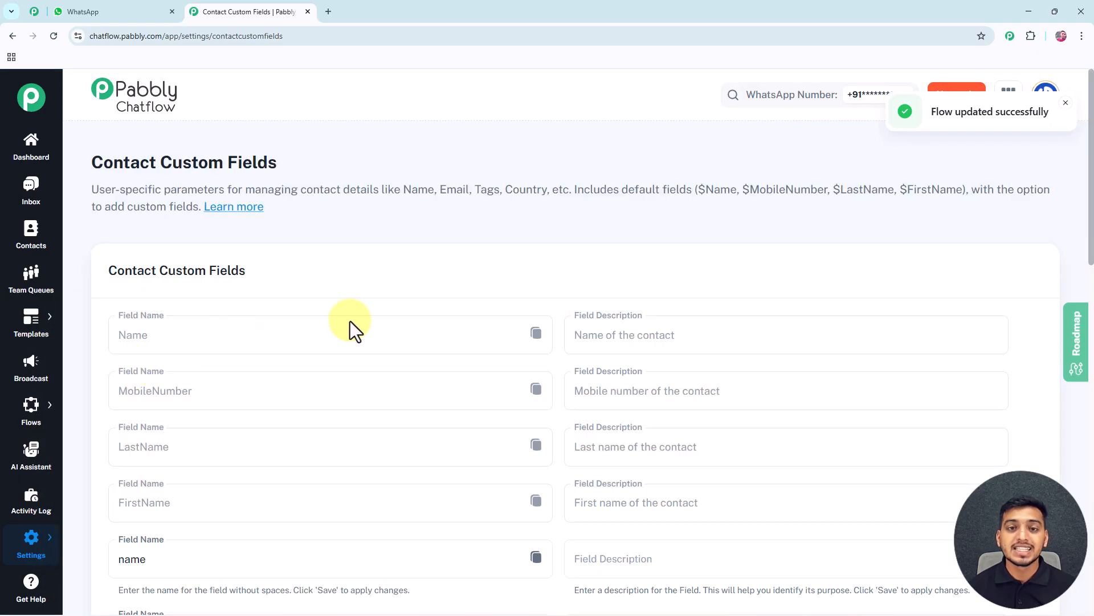
scroll(350, 320, "down", 7)
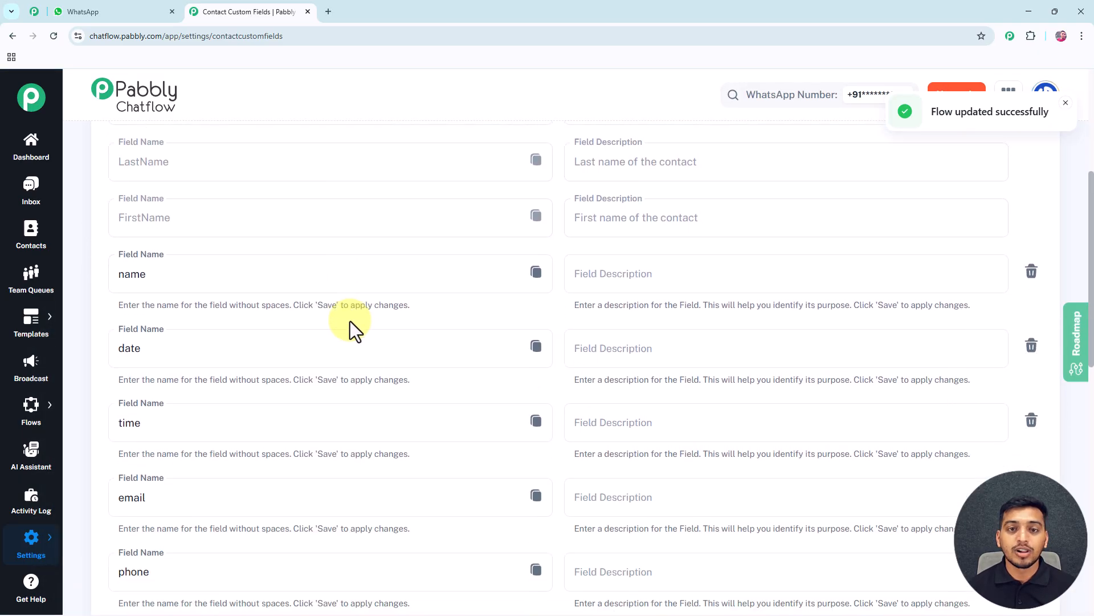
scroll(350, 320, "down", 6)
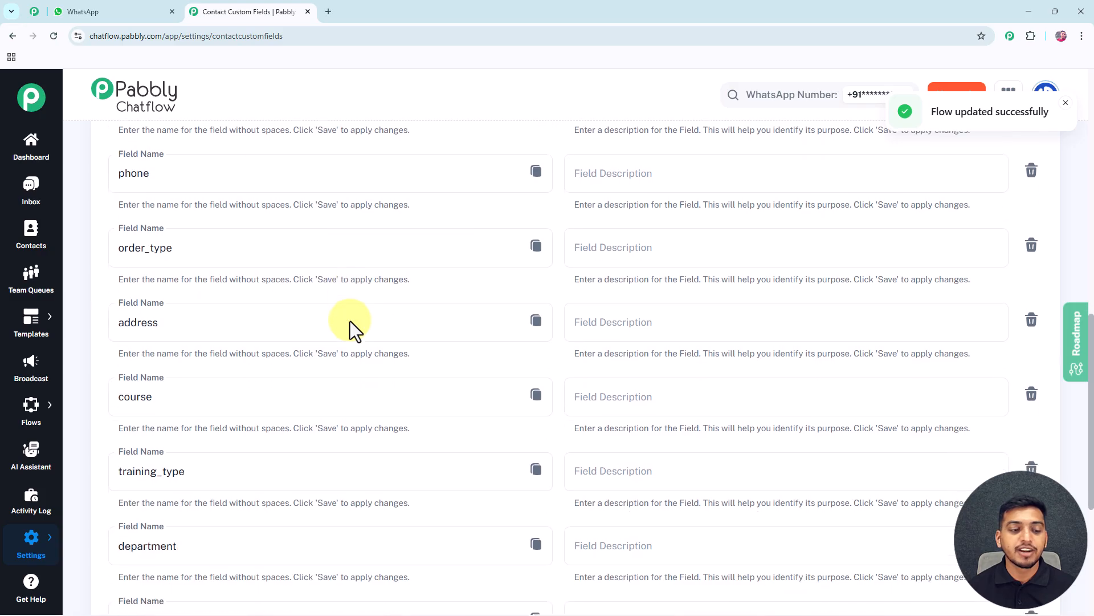
scroll(350, 321, "down", 4)
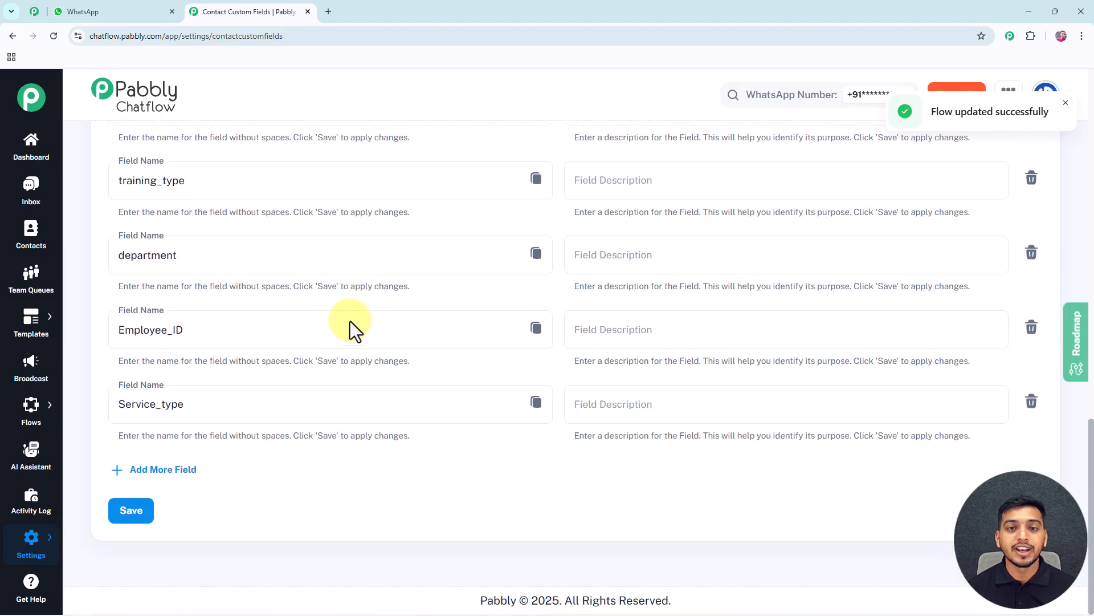
left_click(151, 469)
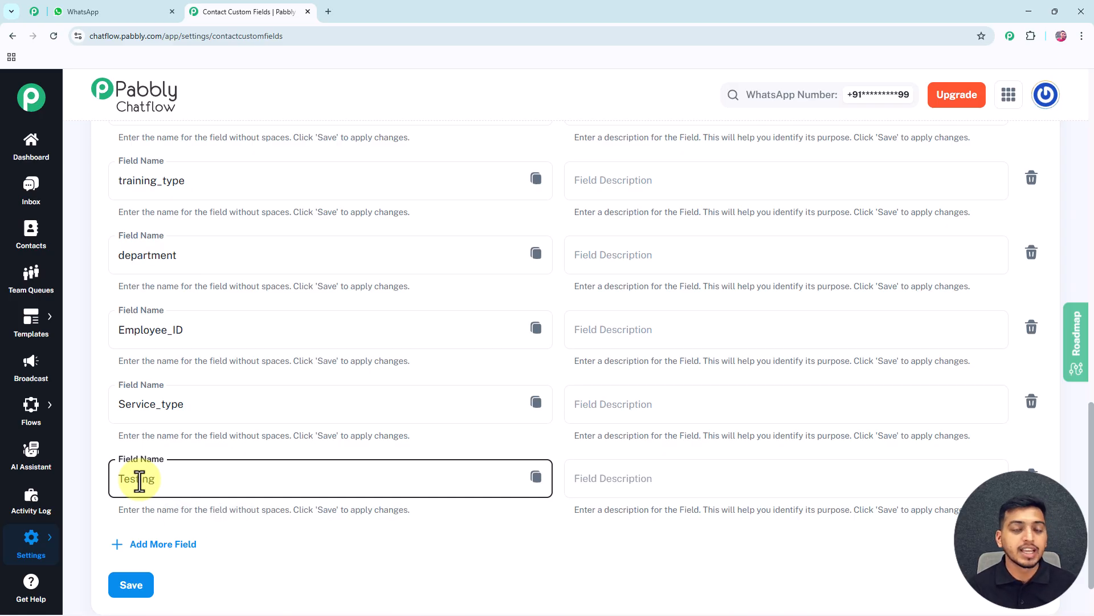
left_click(137, 587)
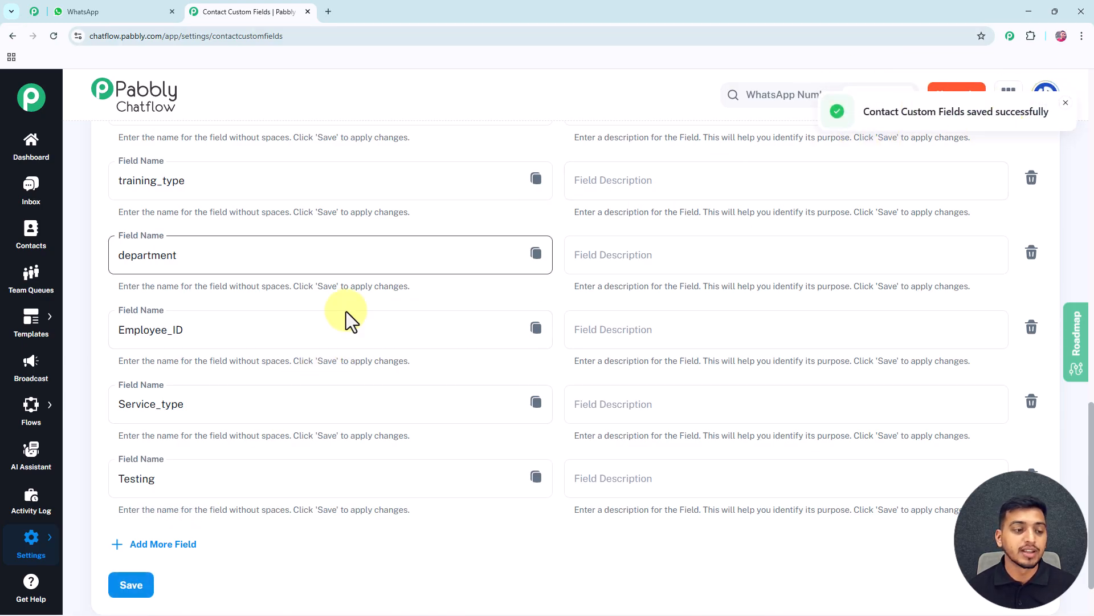
Reopen the Appointment Scheduling Bot for Salons flow from the flows overview
mouse_move(30, 408)
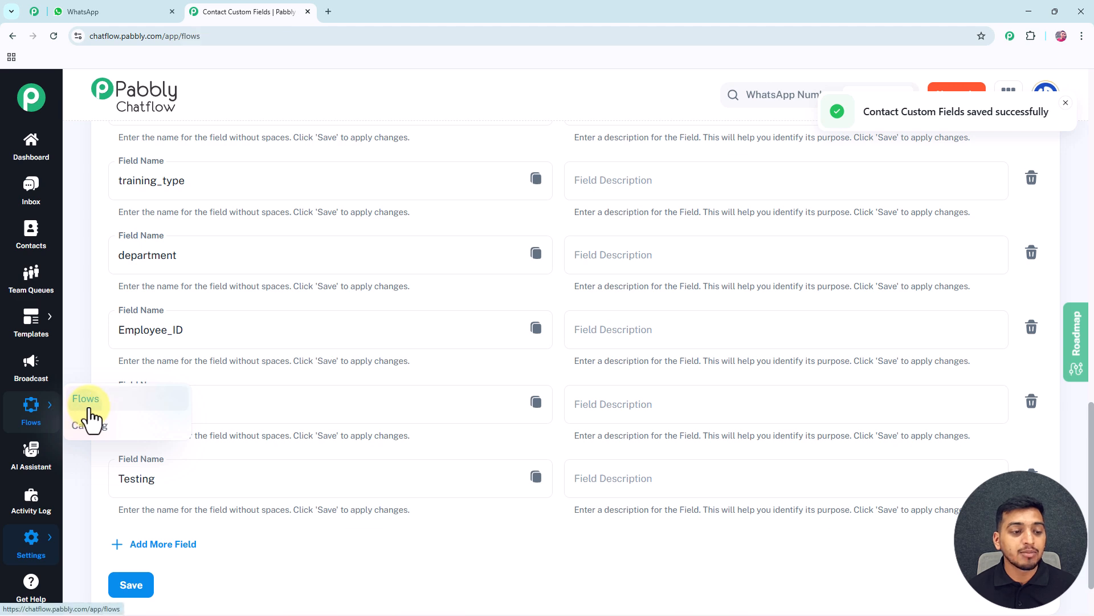
left_click(82, 404)
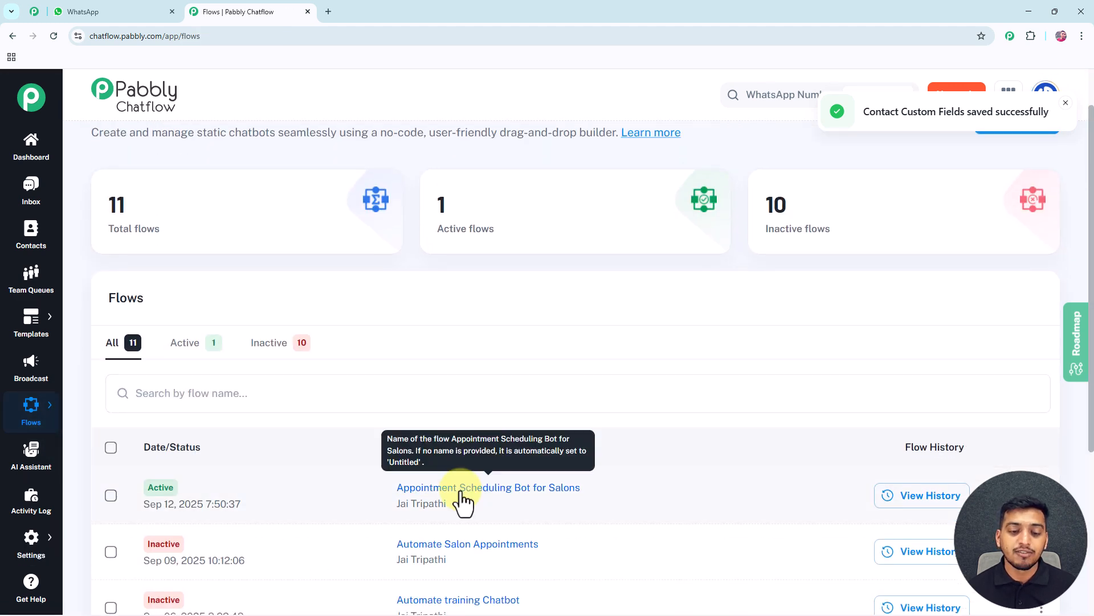
left_click(458, 486)
scroll(628, 323, "down", 4)
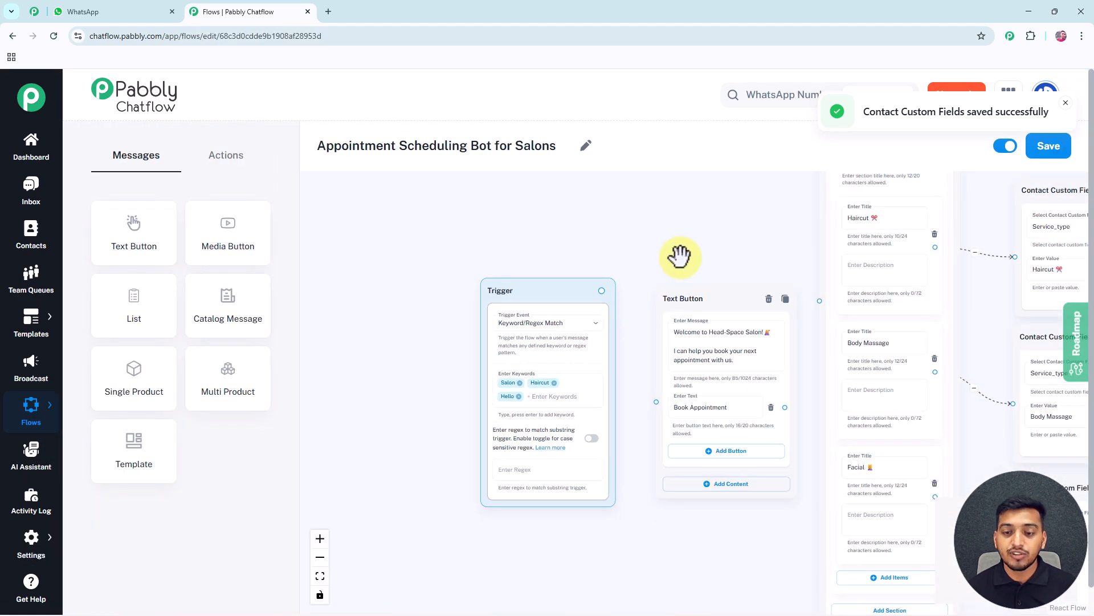
left_click_drag(676, 262, 361, 236)
Check the available contact custom fields in the Body Massage node without changing its selection
left_click(704, 364)
left_click(705, 355)
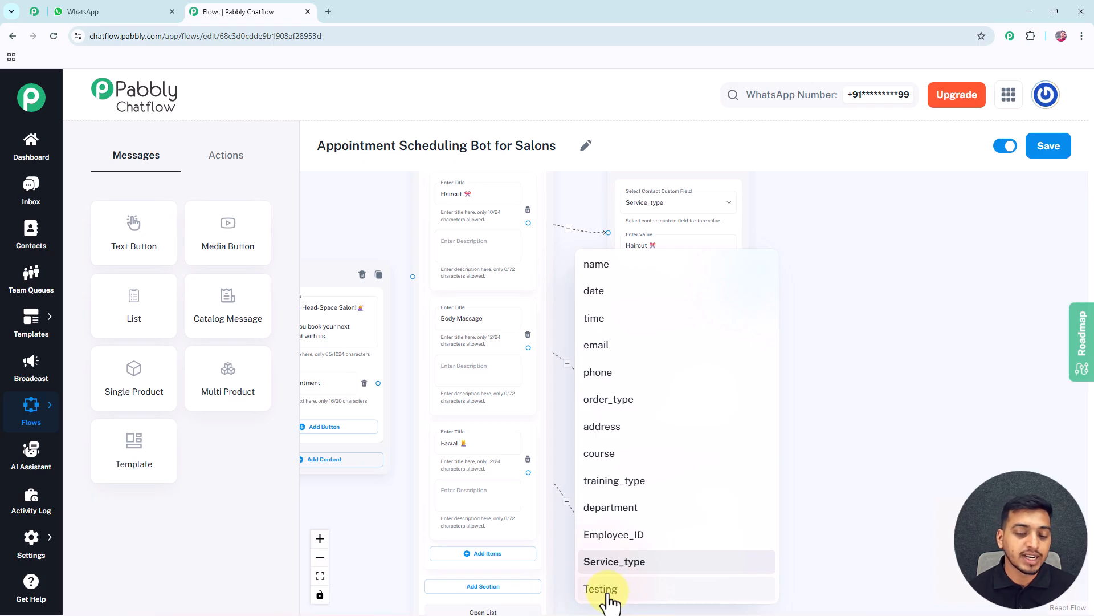
left_click(841, 385)
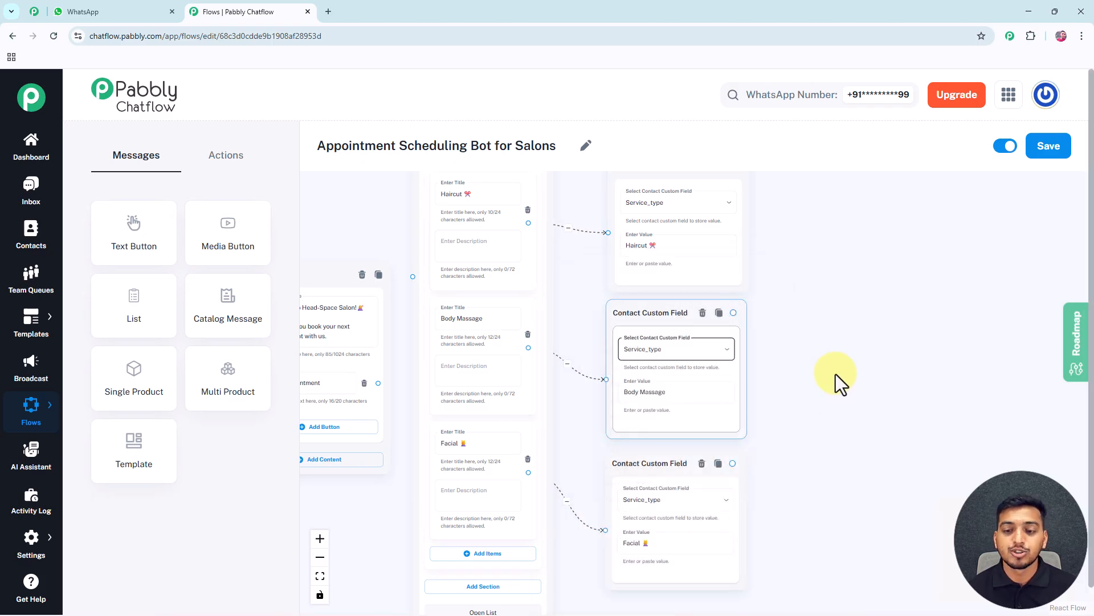
Add a Text Button node beside the custom field nodes with the message "Great choice Choose from below, when would you like to come in?" and a clock emoji
left_click_drag(833, 361, 690, 357)
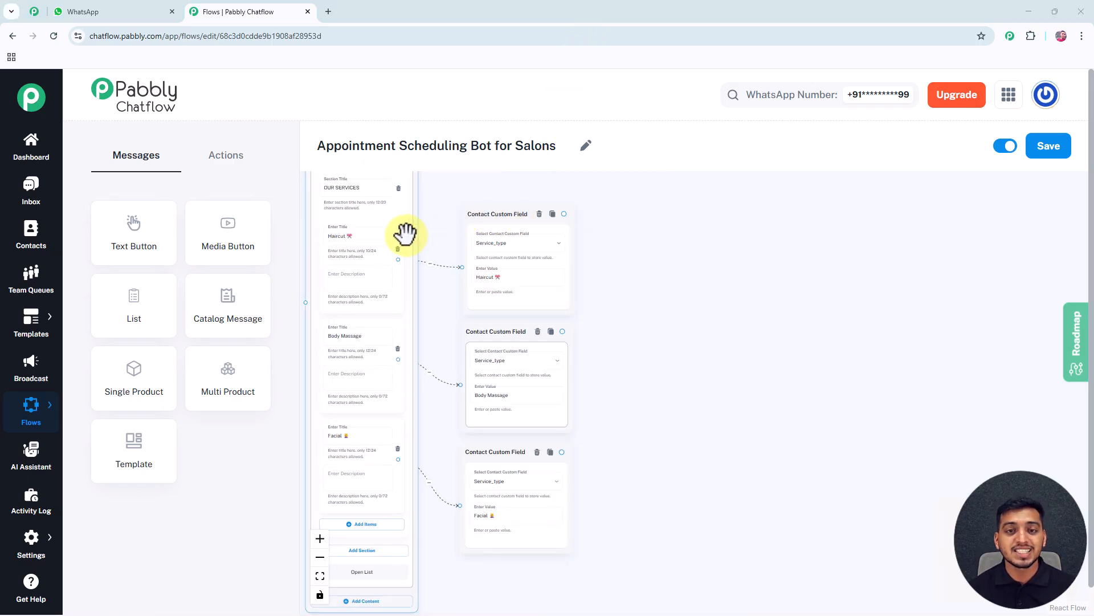
left_click(361, 239)
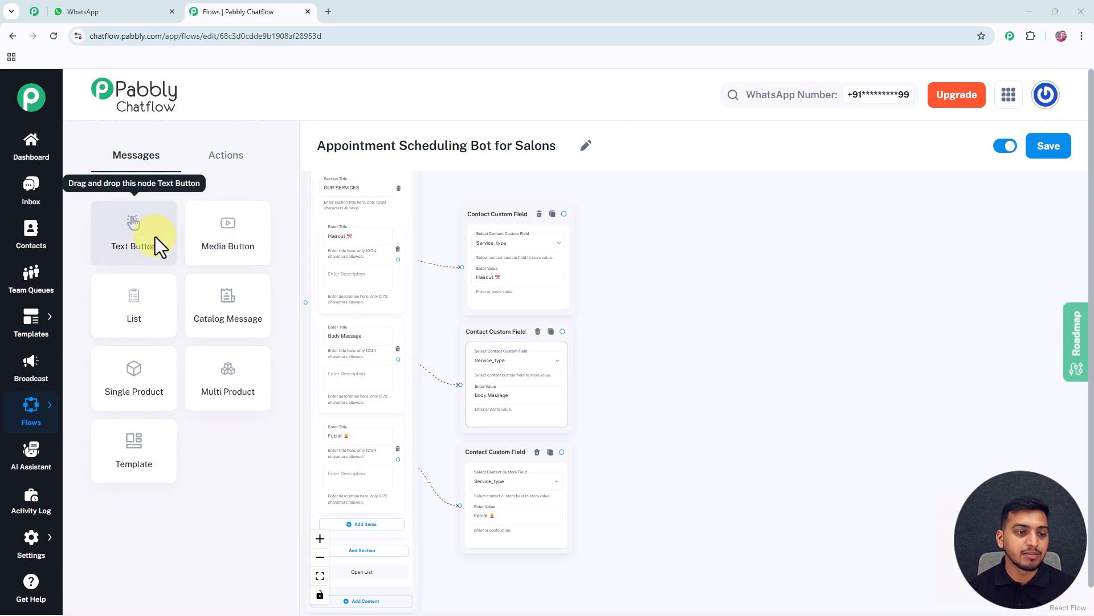
left_click_drag(146, 237, 682, 276)
left_click(641, 274)
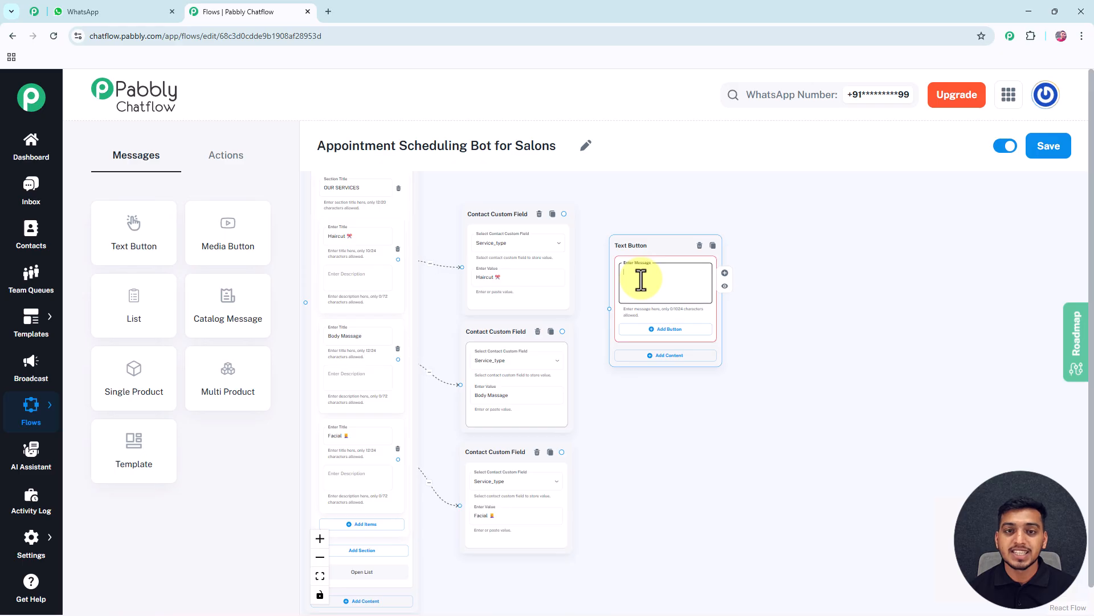
type("Great choice  Choose from below, when would you like to come in? ⏰")
scroll(641, 279, "up", 5)
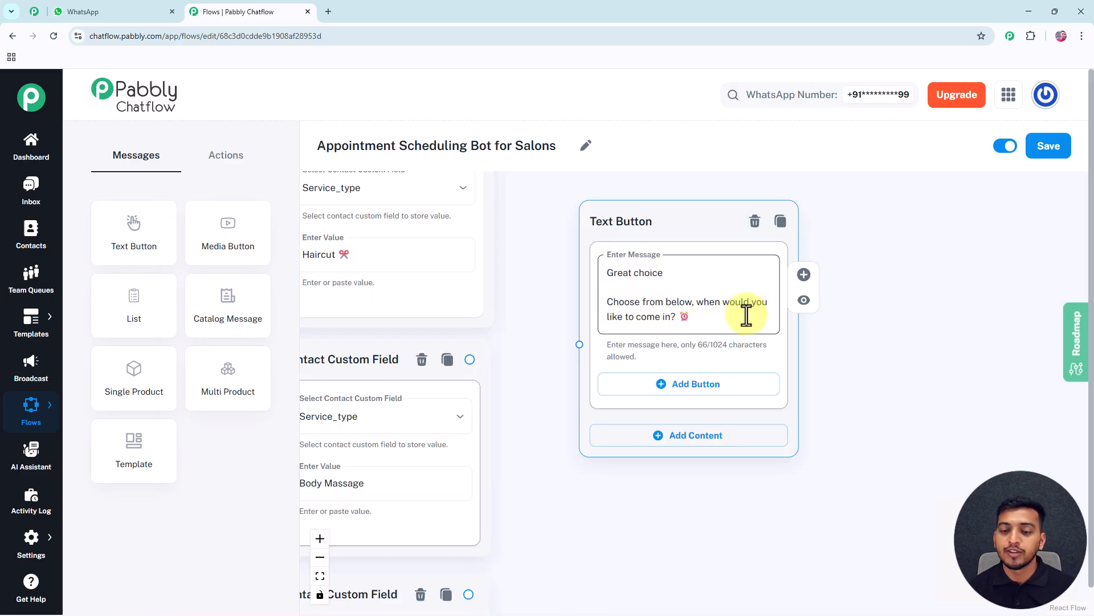
Add three buttons to the Text Button node, labelled Tomorrow at 10 AM, Tomorrow at 2 PM and Tomorrow at 5 PM
left_click(666, 386)
left_click(665, 459)
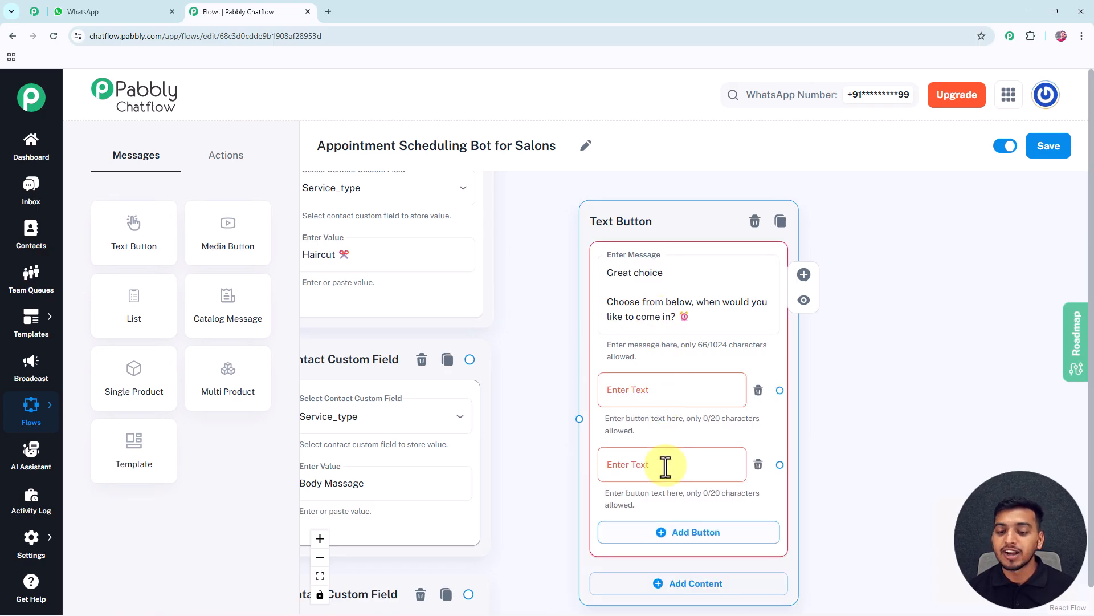
left_click(663, 531)
left_click_drag(650, 222, 624, 197)
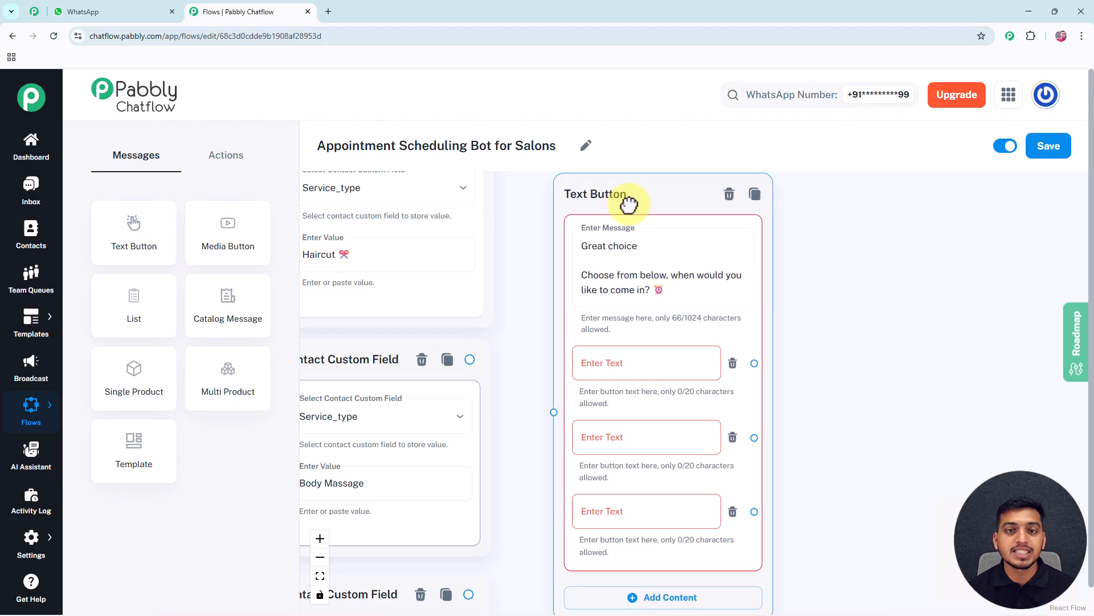
left_click(607, 366)
type("Tomorrow at 10 AM")
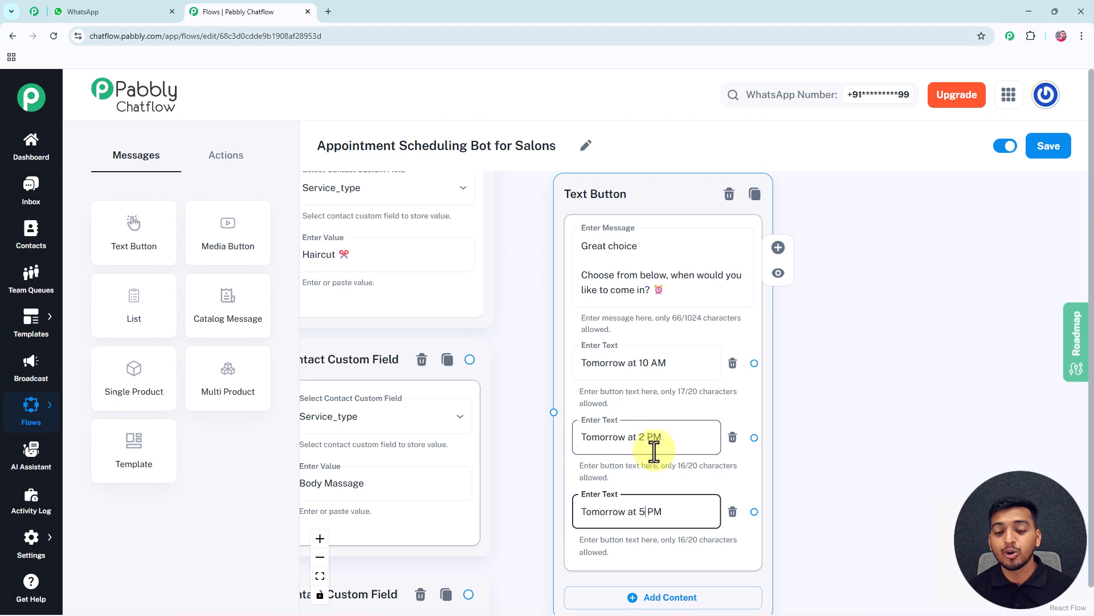
left_click(822, 406)
left_click_drag(823, 406, 694, 325)
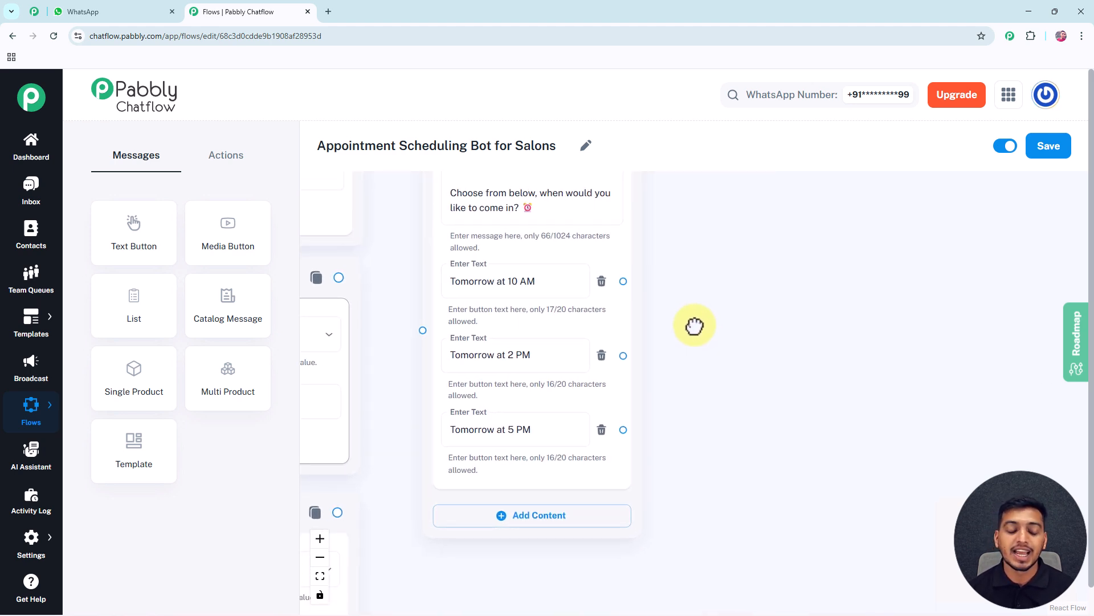
Add a Set Custom Field action node beside the Text Button node and select time as its contact custom field
left_click(496, 287)
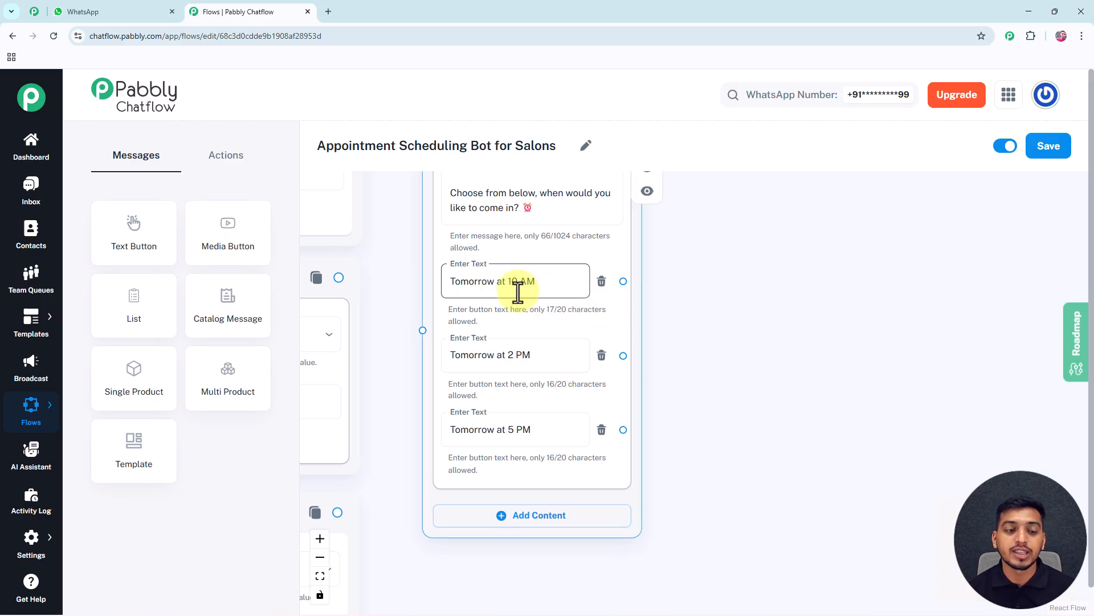
left_click(229, 160)
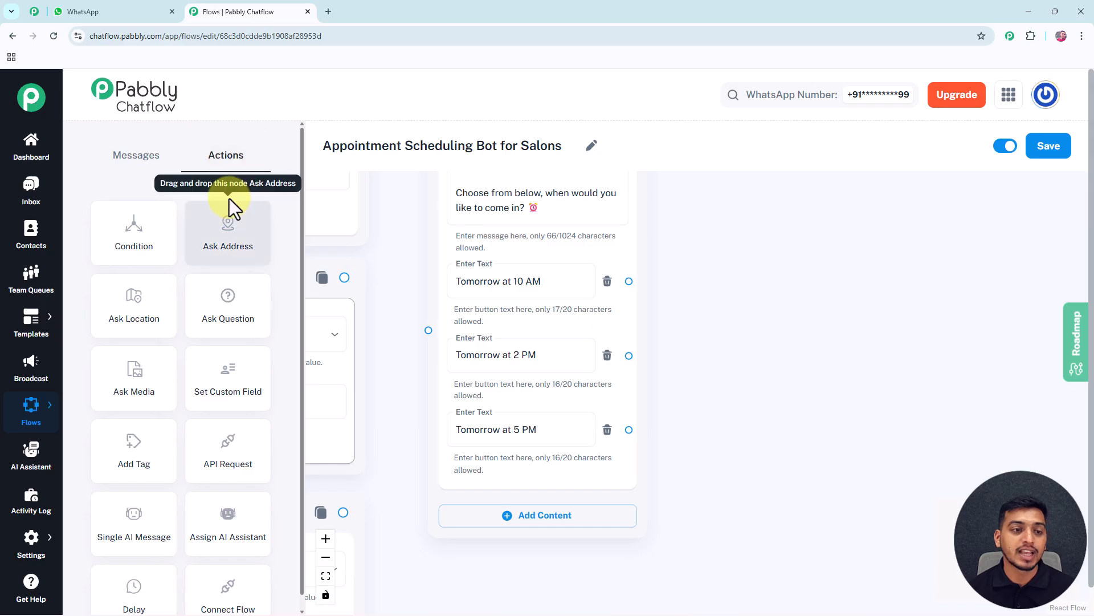
left_click_drag(217, 381, 721, 196)
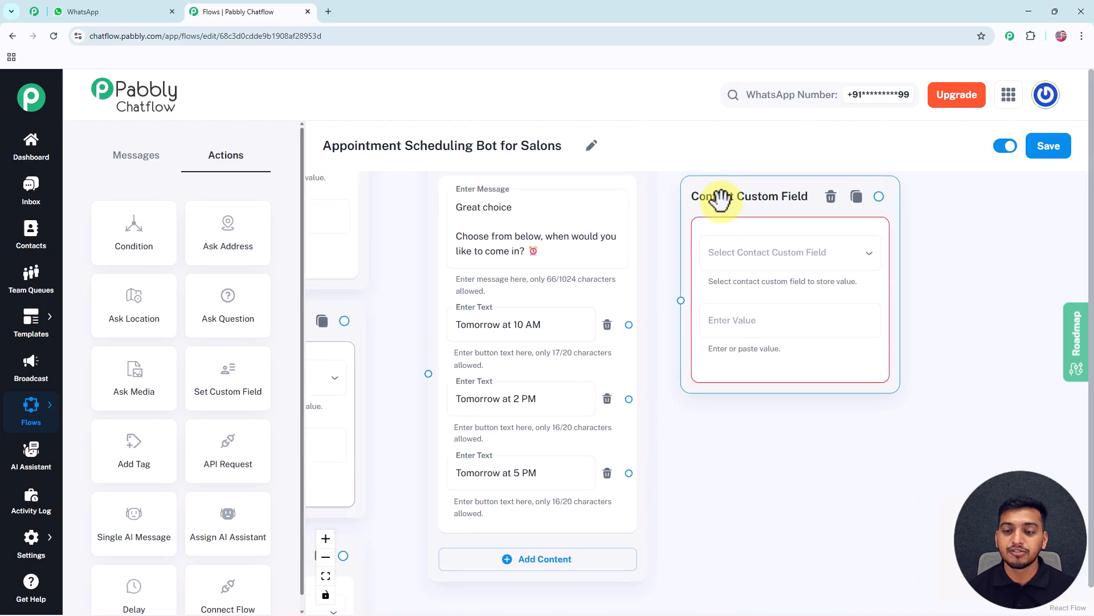
left_click(758, 265)
left_click(716, 322)
left_click(675, 260)
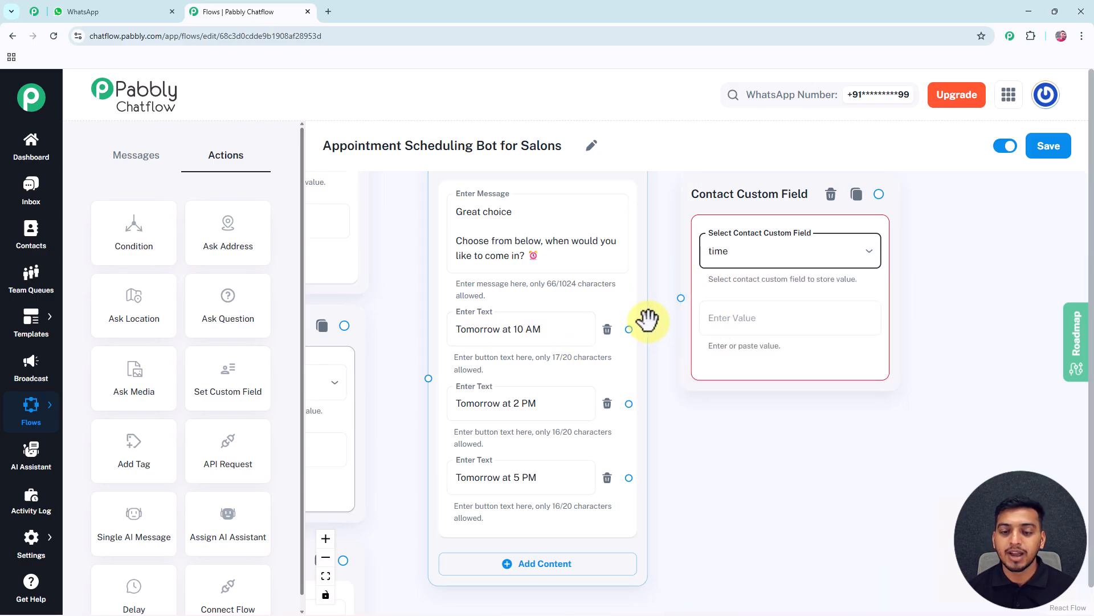
Connect the Tomorrow at 10 AM button to the time custom field node and set its value to Tomorrow at 10 AM
left_click_drag(629, 331, 681, 297)
left_click(740, 318)
double_click(479, 331)
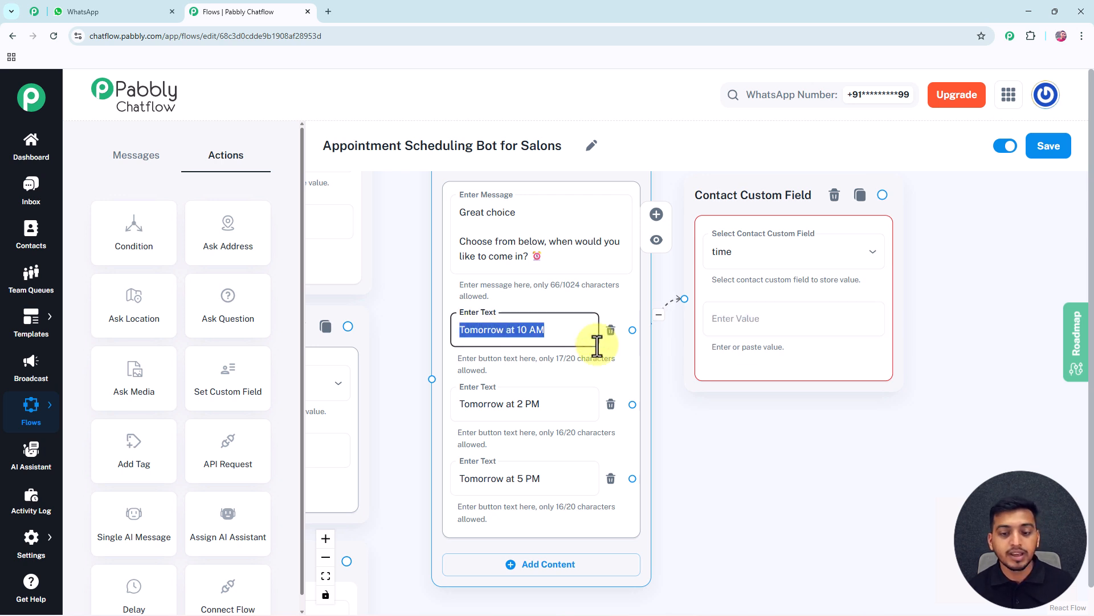
left_click(740, 324)
type("Tomorrow at 10 AM")
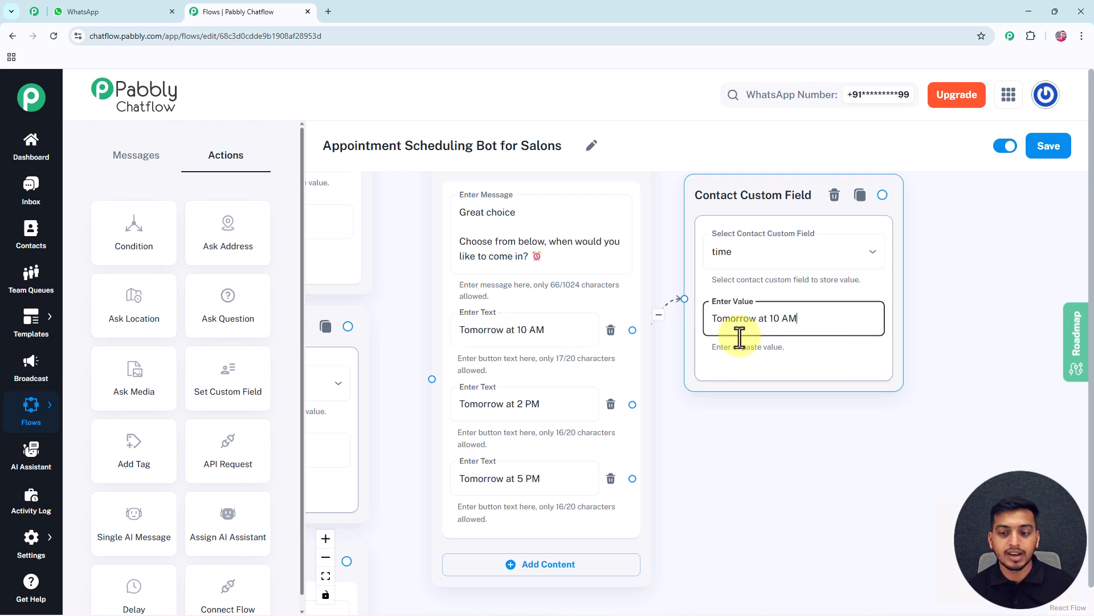
Create two duplicates of the time custom field node and stack them below the original beside the Text Button node
left_click_drag(714, 417, 677, 403)
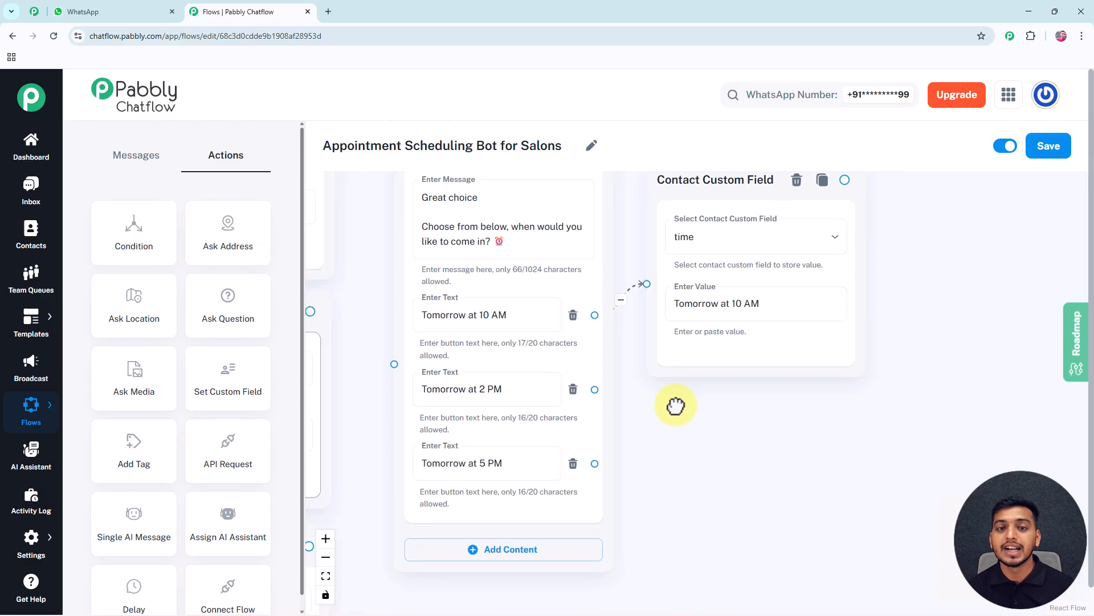
left_click(817, 179)
left_click_drag(908, 183, 705, 374)
left_click(818, 368)
left_click_drag(942, 387, 696, 544)
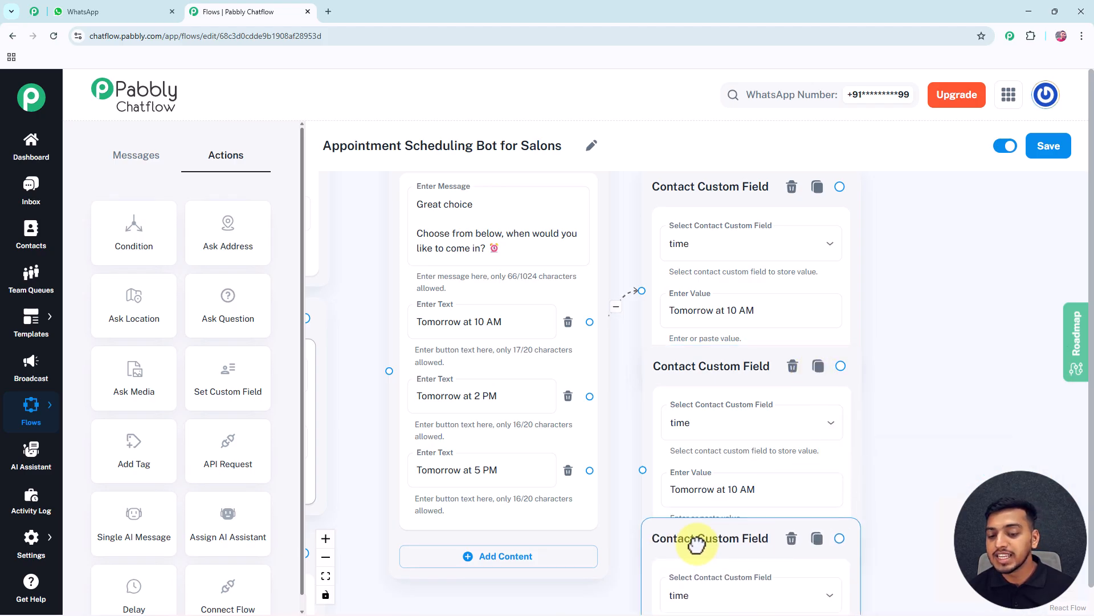
Set the values of the two duplicated time custom field nodes to Tomorrow at 2 PM and Tomorrow at 5 PM
left_click_drag(988, 486, 978, 414)
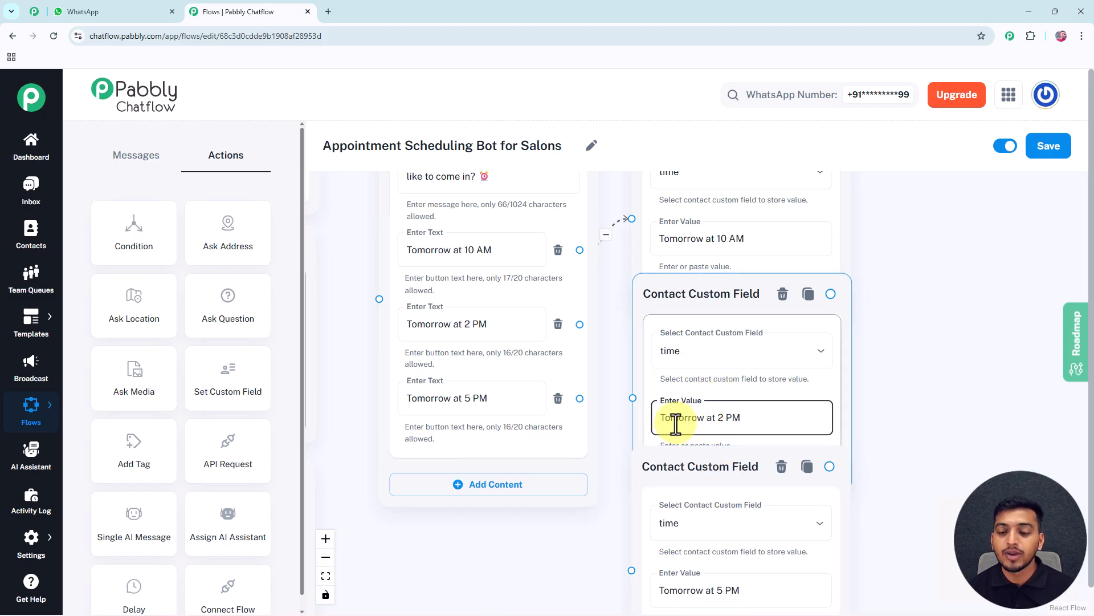
scroll(878, 394, "down", 2)
left_click_drag(877, 393, 782, 373)
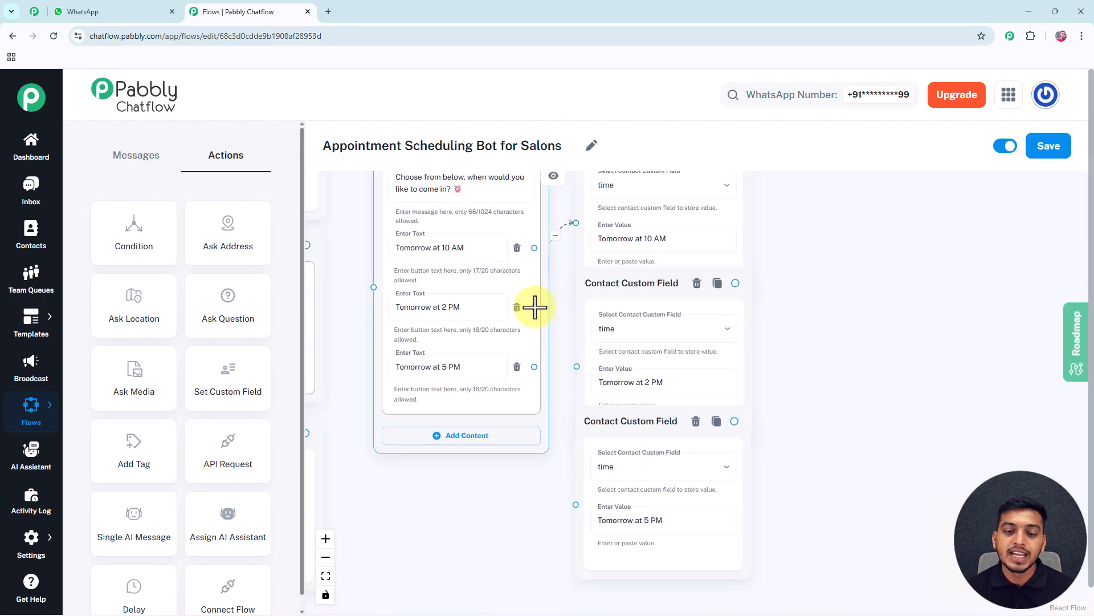
Connect the Tomorrow at 2 PM and Tomorrow at 5 PM buttons to their matching custom field nodes and space the three nodes evenly
left_click_drag(534, 306, 570, 359)
left_click_drag(560, 365, 575, 505)
scroll(525, 501, "down", 3)
left_click_drag(602, 240, 613, 197)
left_click_drag(606, 378, 617, 335)
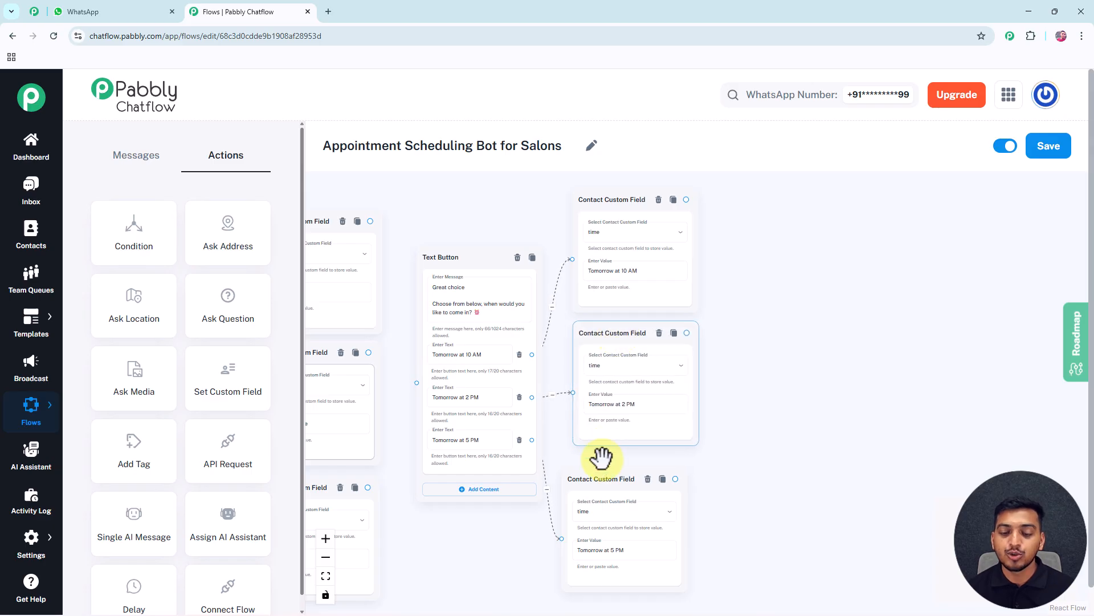
left_click_drag(599, 478, 613, 466)
left_click_drag(739, 393, 714, 398)
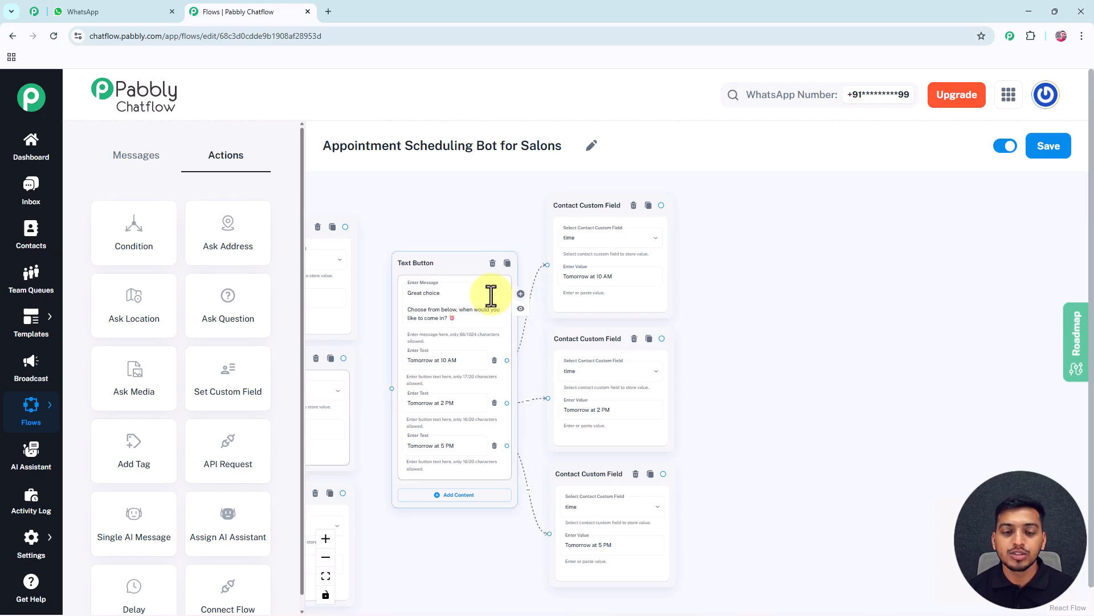
Add an Ask Question node beyond the time custom field nodes and place a duplicate of it alongside
left_click_drag(226, 301, 746, 279)
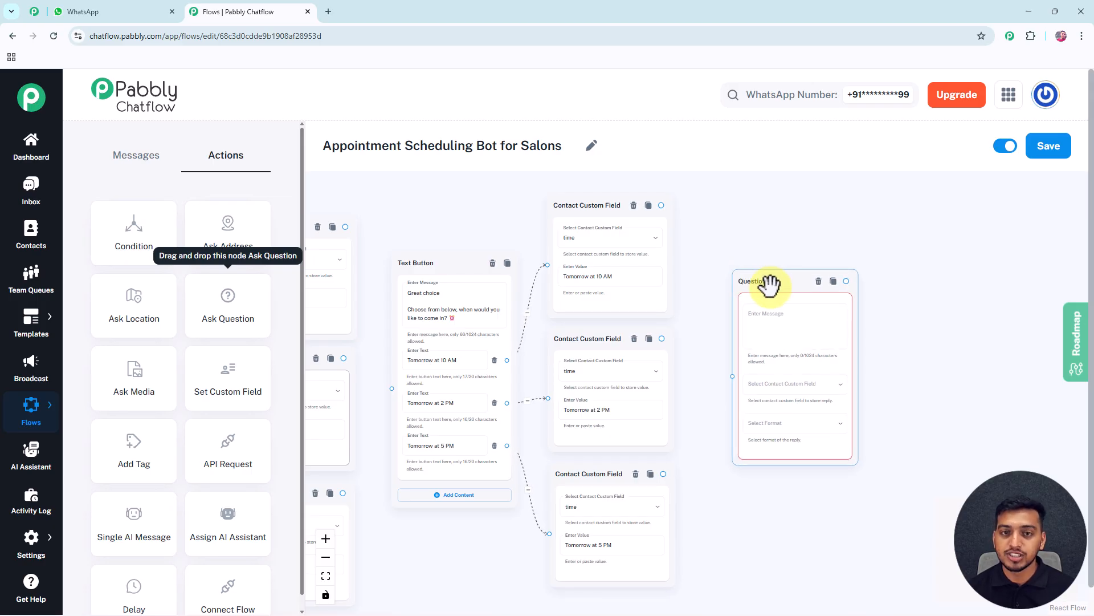
left_click(834, 281)
left_click_drag(899, 285, 911, 287)
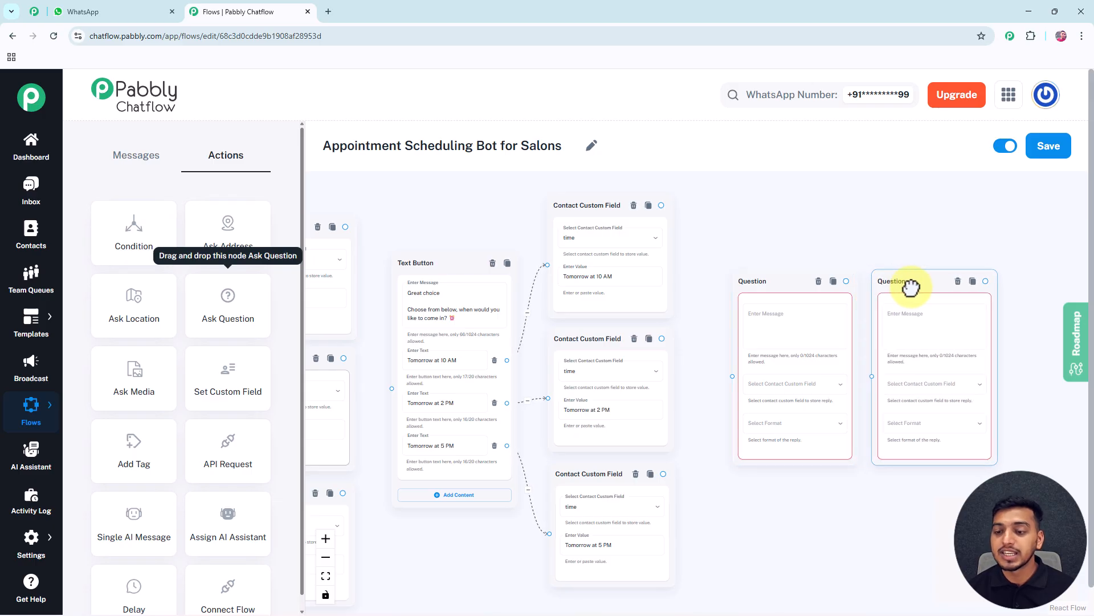
left_click_drag(846, 238, 745, 237)
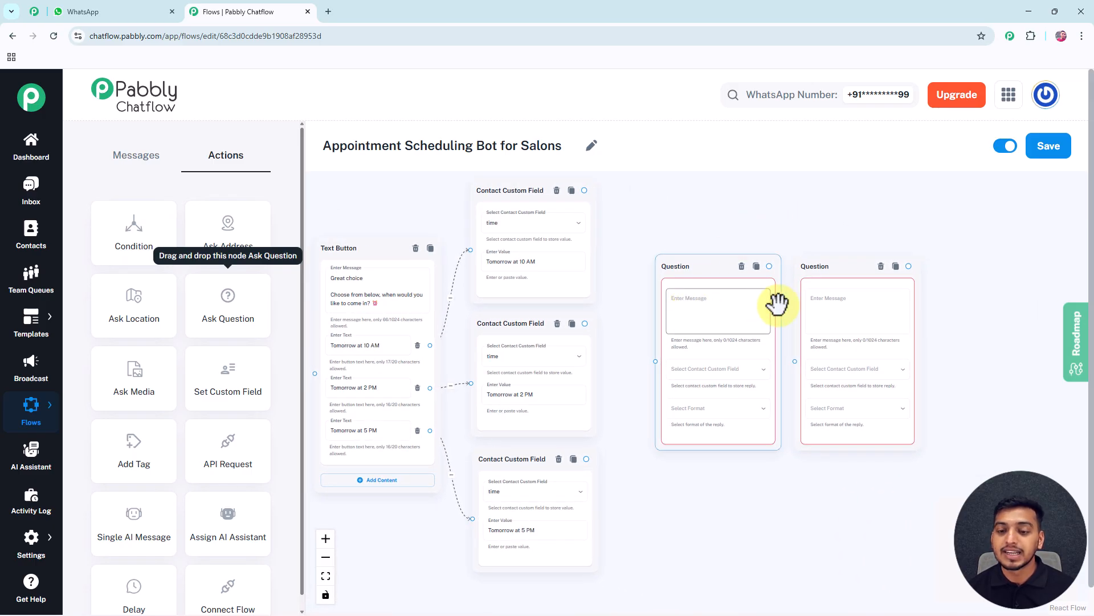
left_click_drag(787, 315, 843, 313)
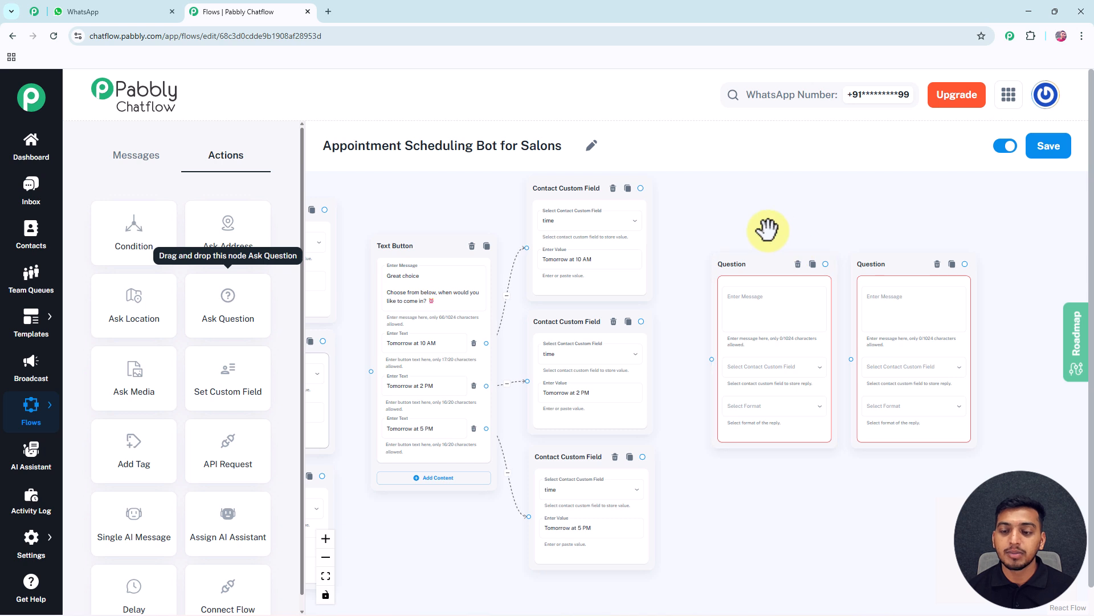
left_click_drag(748, 227, 726, 225)
Enter the question messages "Please share your name for the booking." and "Please share your Email ID for the booking."
left_click(717, 327)
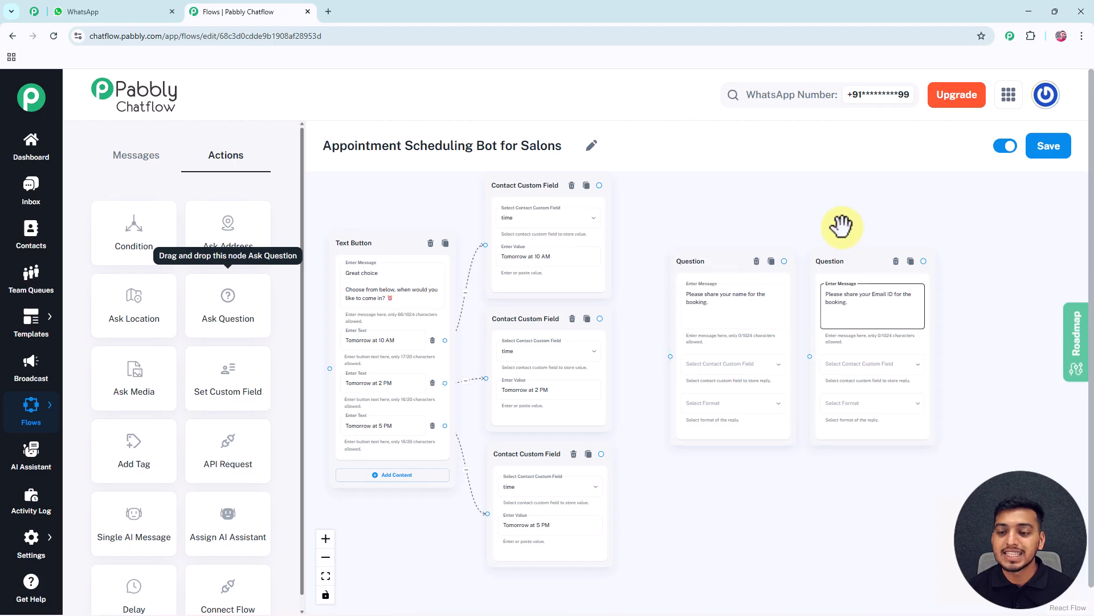
scroll(840, 225, "up", 3)
left_click_drag(822, 246, 728, 195)
left_click(557, 286)
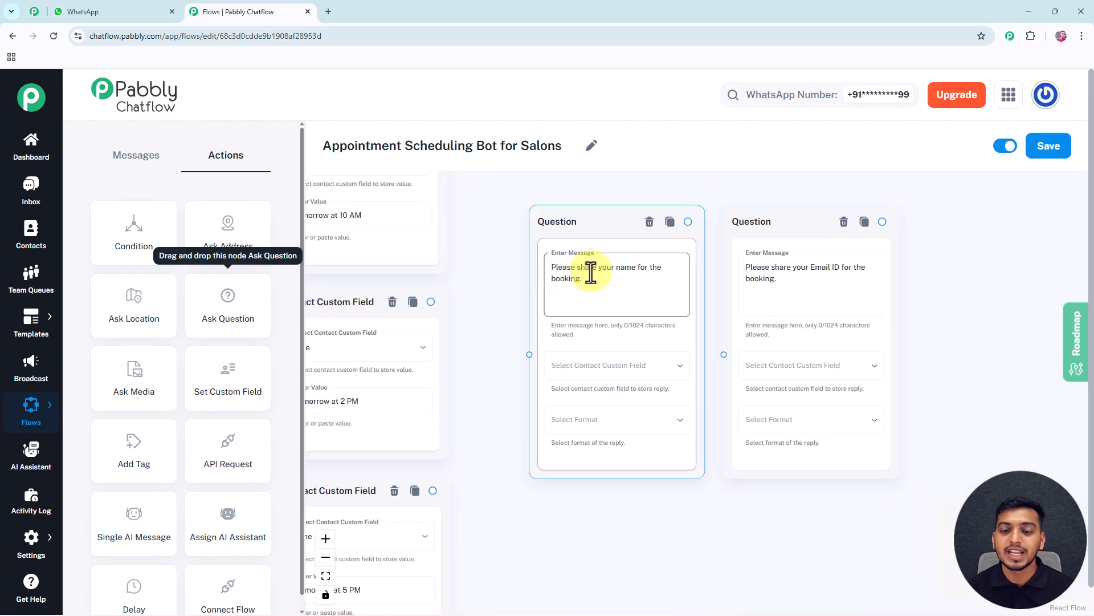
left_click(740, 281)
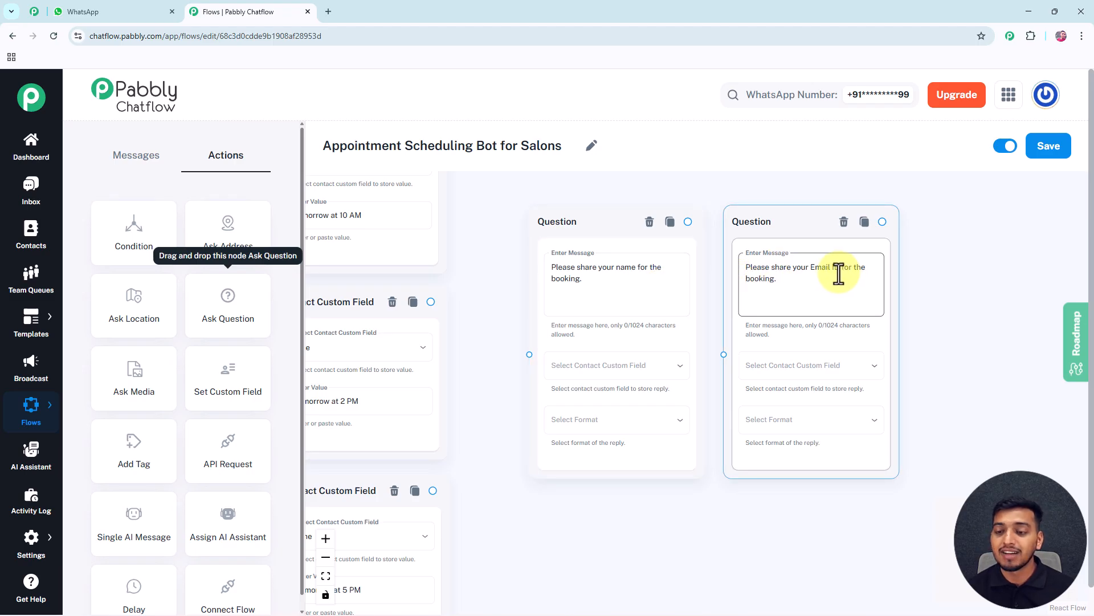
Store the replies in the name custom field for the name question and the email custom field for the email question
left_click(671, 363)
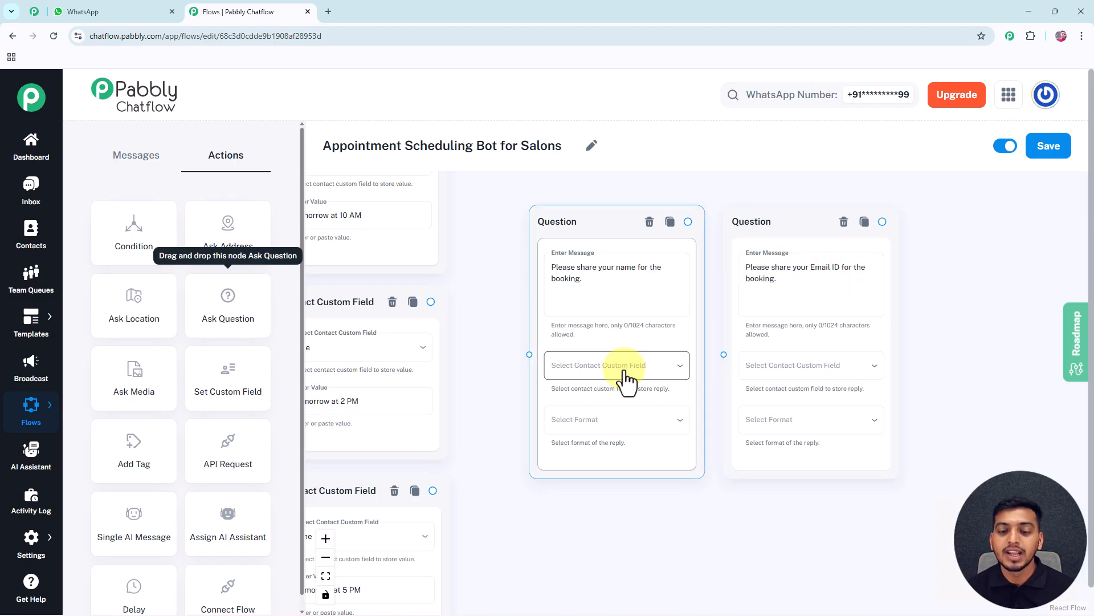
left_click(665, 378)
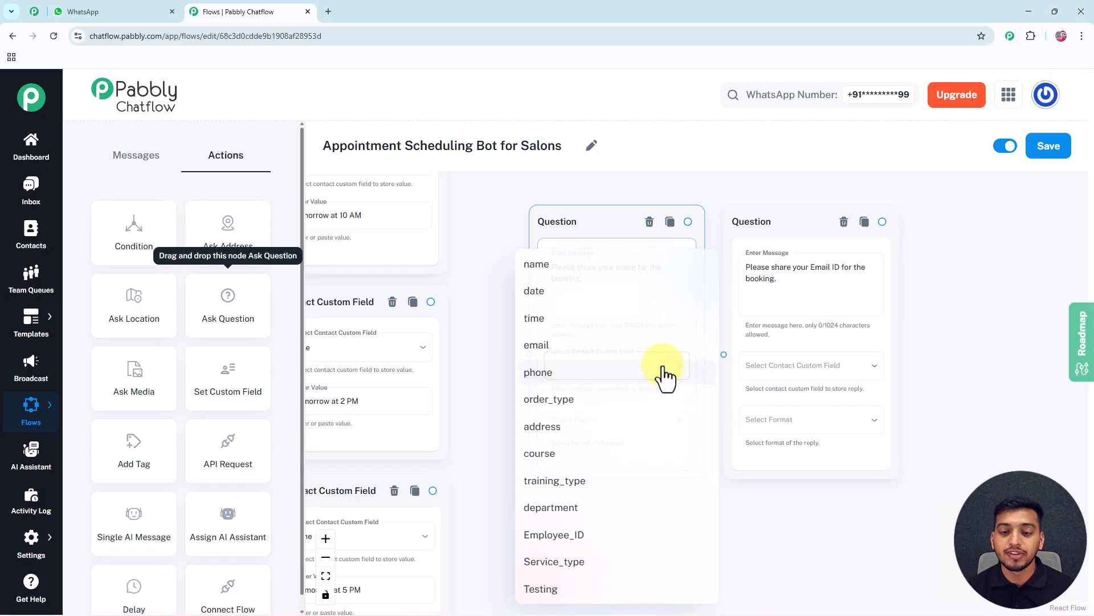
left_click(576, 267)
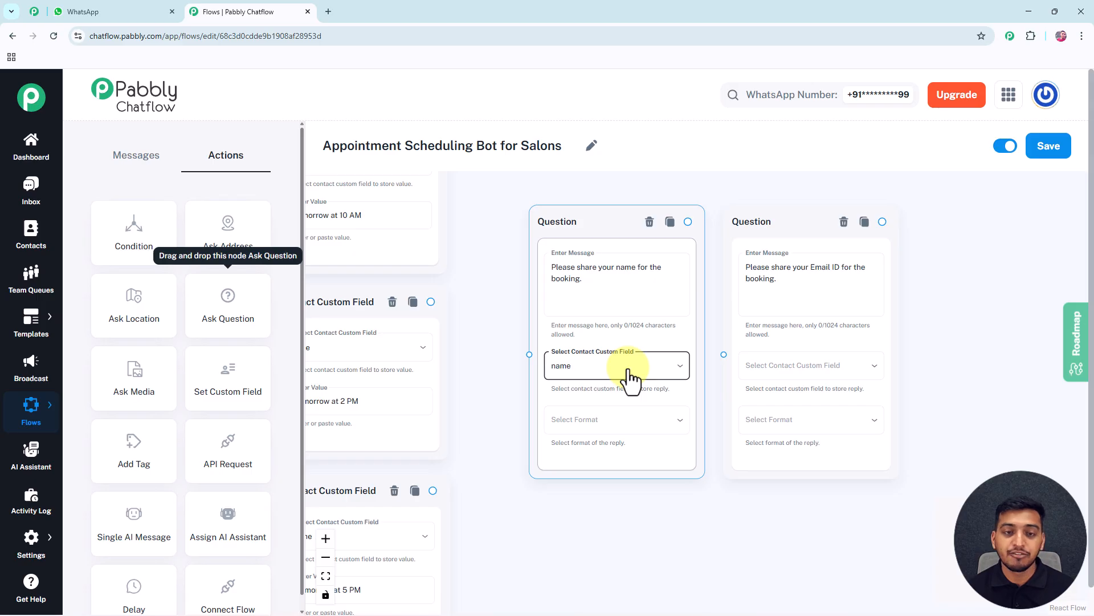
left_click_drag(599, 231, 566, 228)
left_click(813, 366)
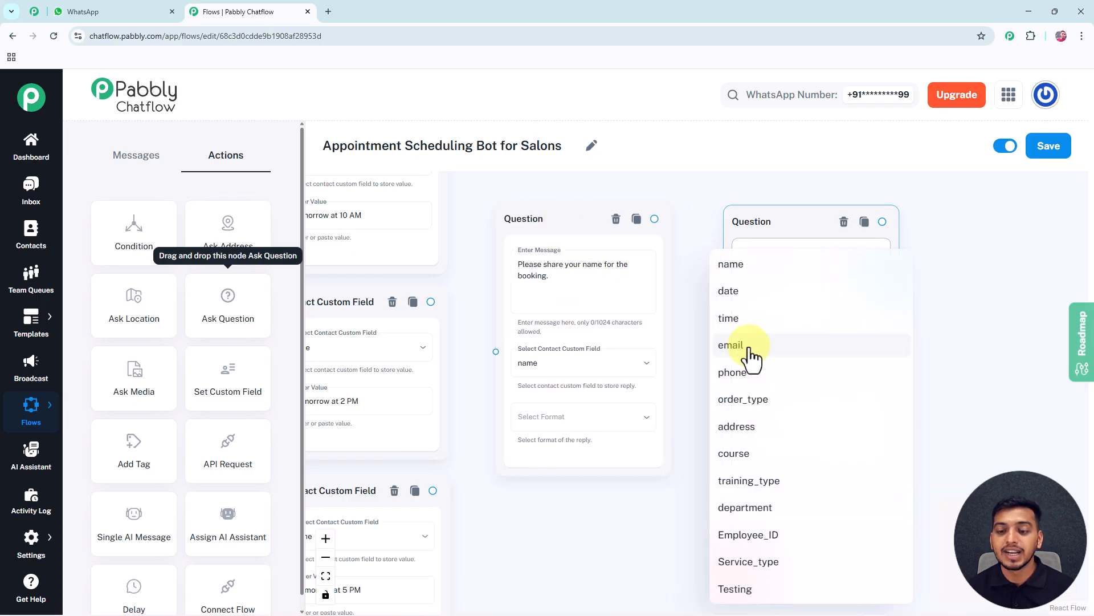
left_click(735, 345)
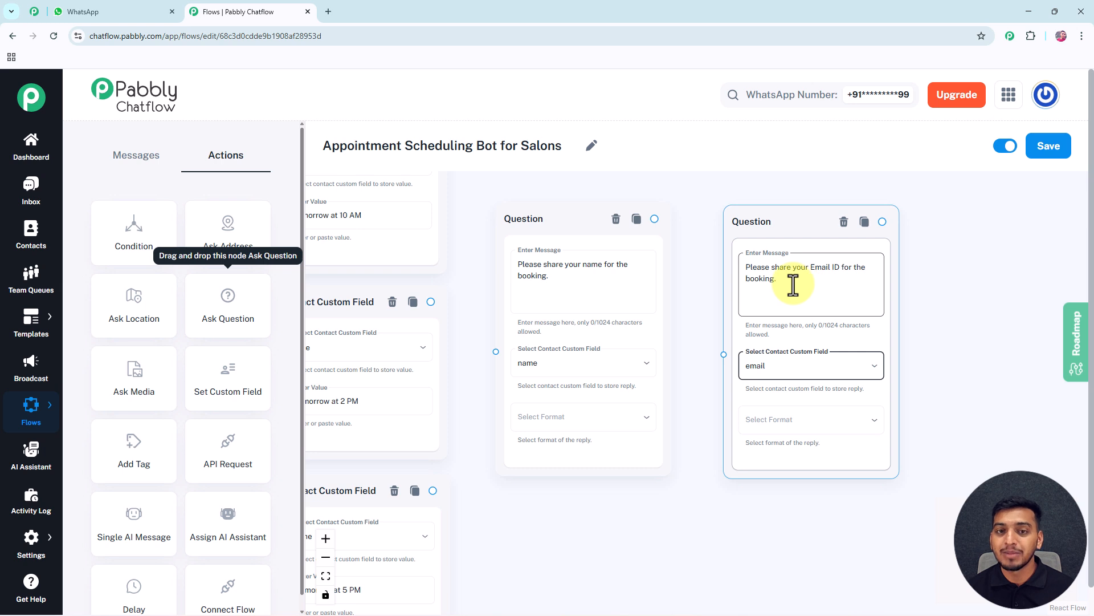
Set the name question's reply format to Text, with 1 attempt and an empty validation message
left_click(579, 428)
left_click(529, 456)
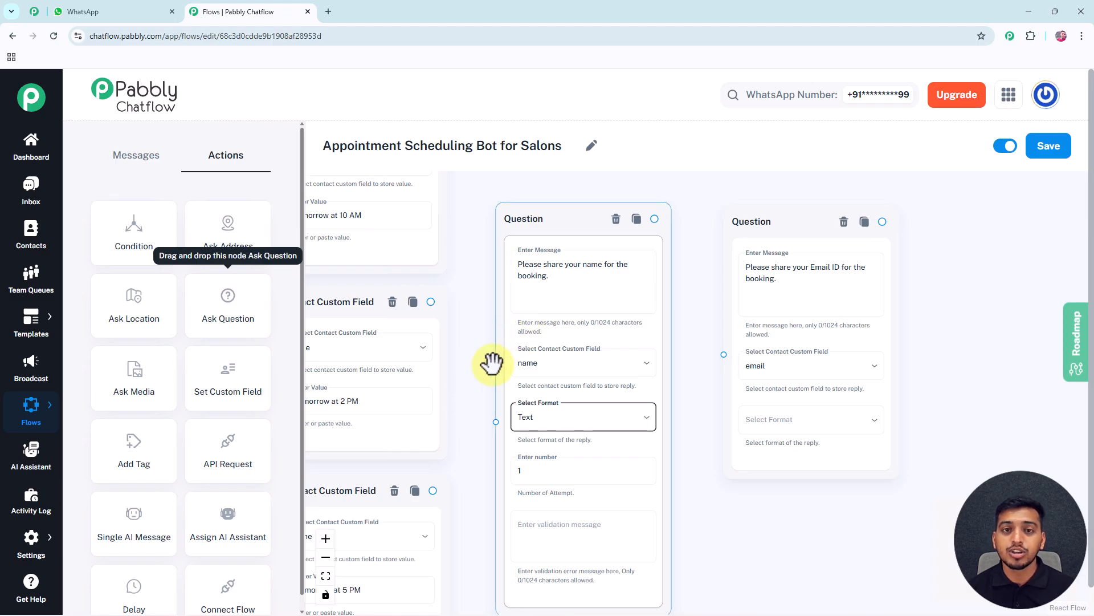
left_click_drag(475, 384, 464, 325)
left_click(518, 416)
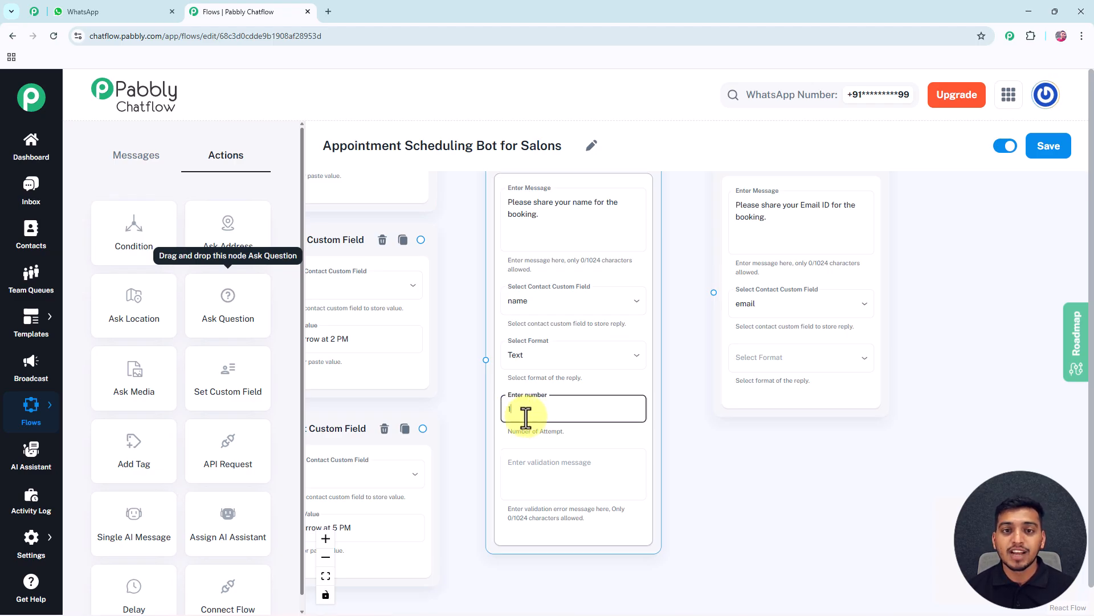
left_click(511, 432)
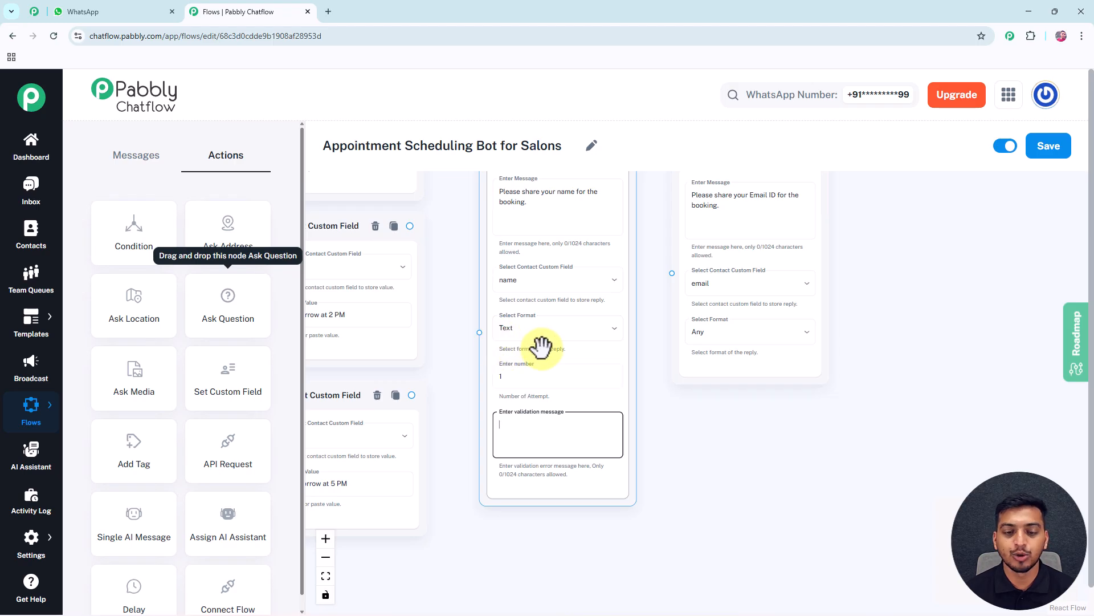
Set the email question's reply format to Email
left_click_drag(665, 399, 631, 394)
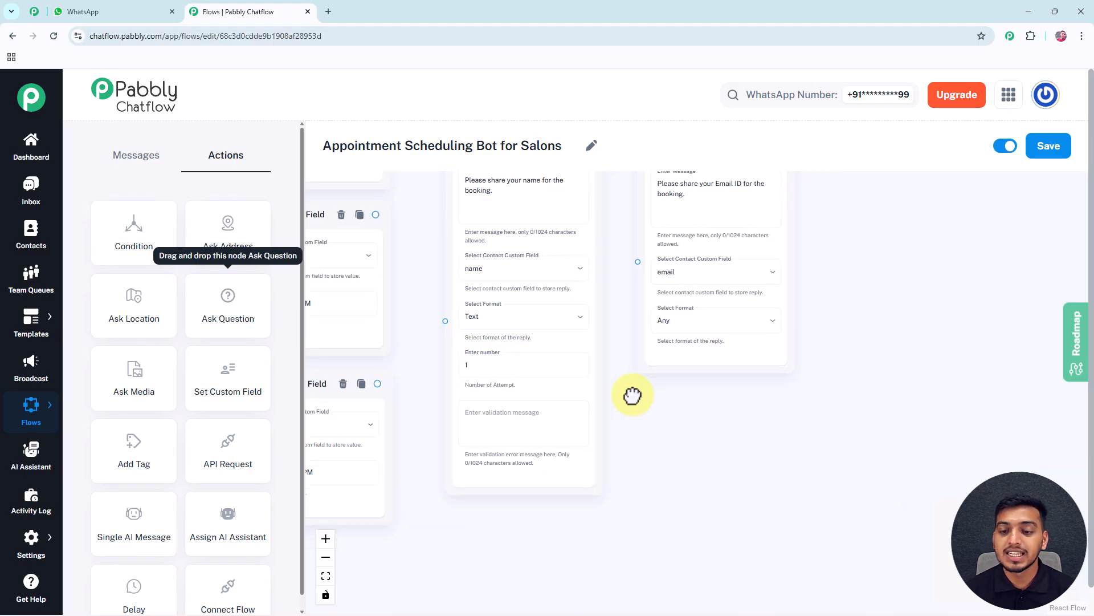
left_click(690, 333)
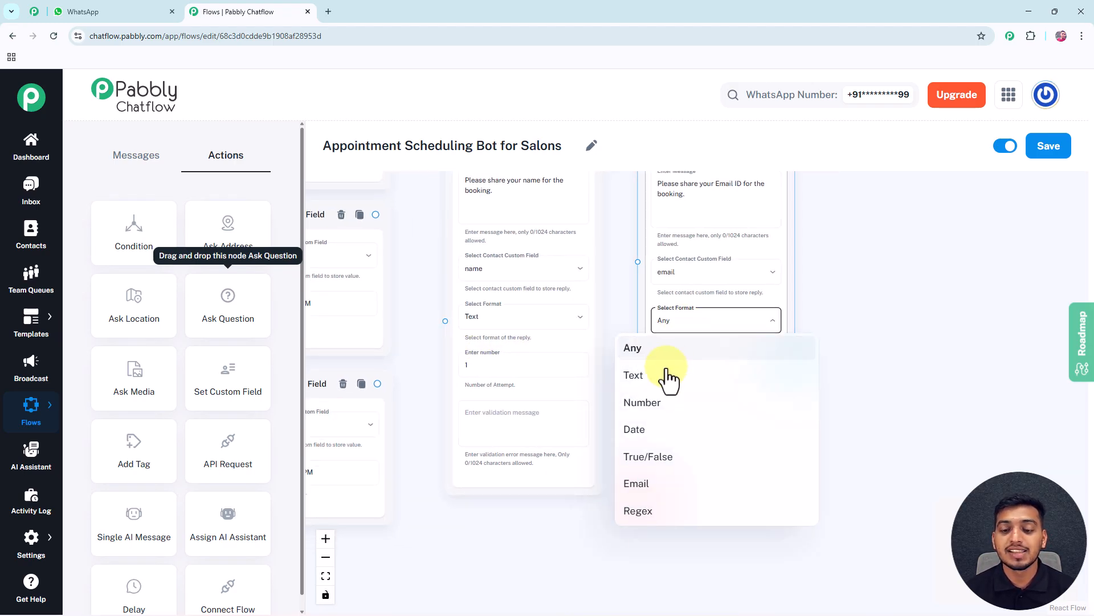
left_click(642, 482)
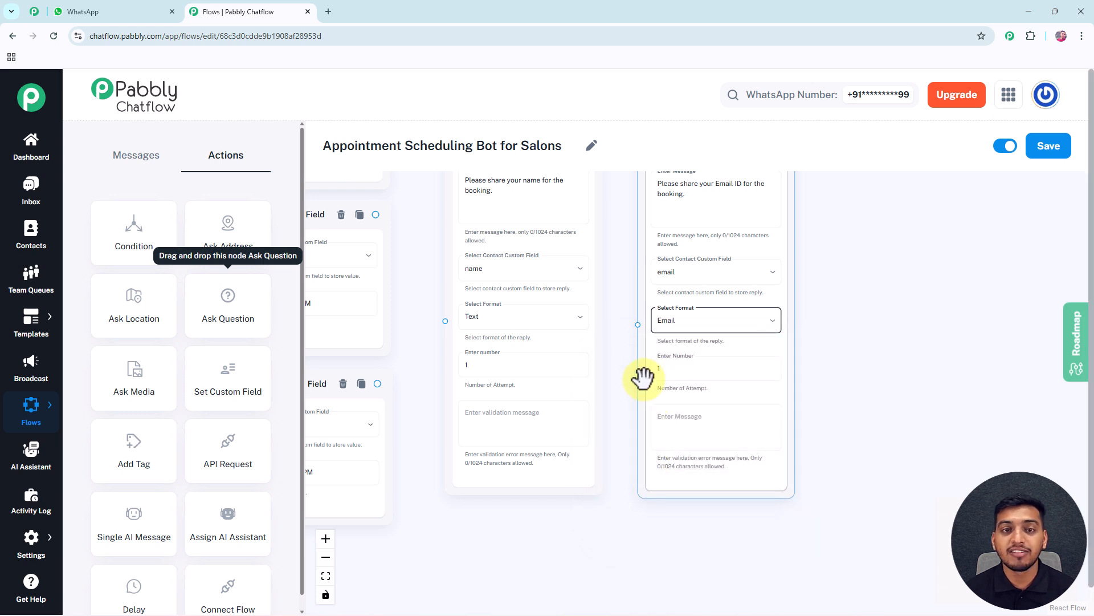
Add a Text Button node beside the email question and paste the booking confirmation message containing $name, $Service_type and $date
left_click_drag(621, 330, 548, 405)
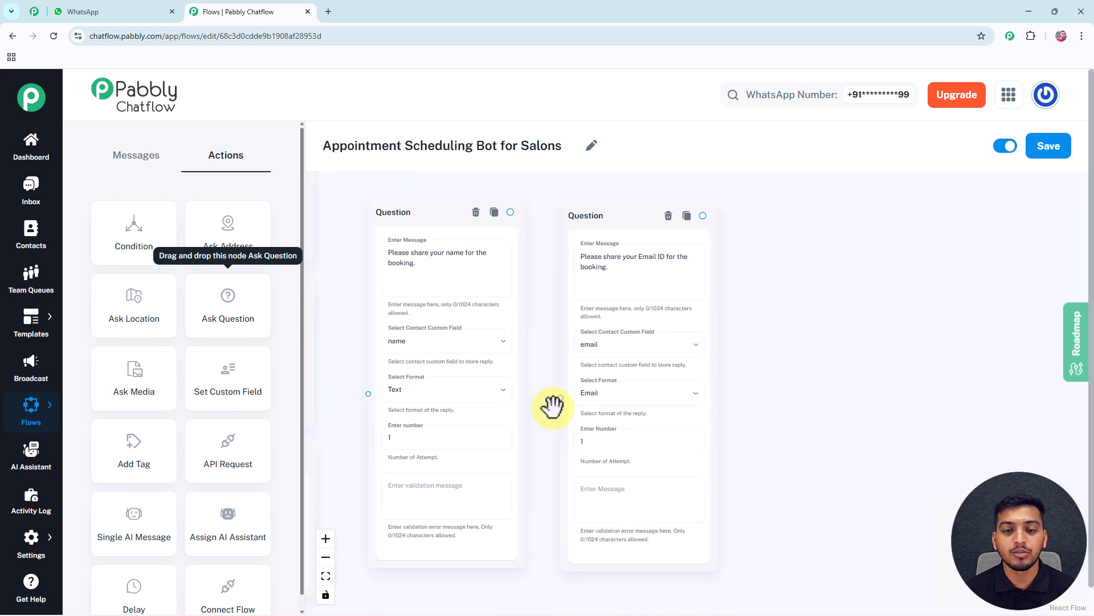
left_click_drag(745, 350, 721, 346)
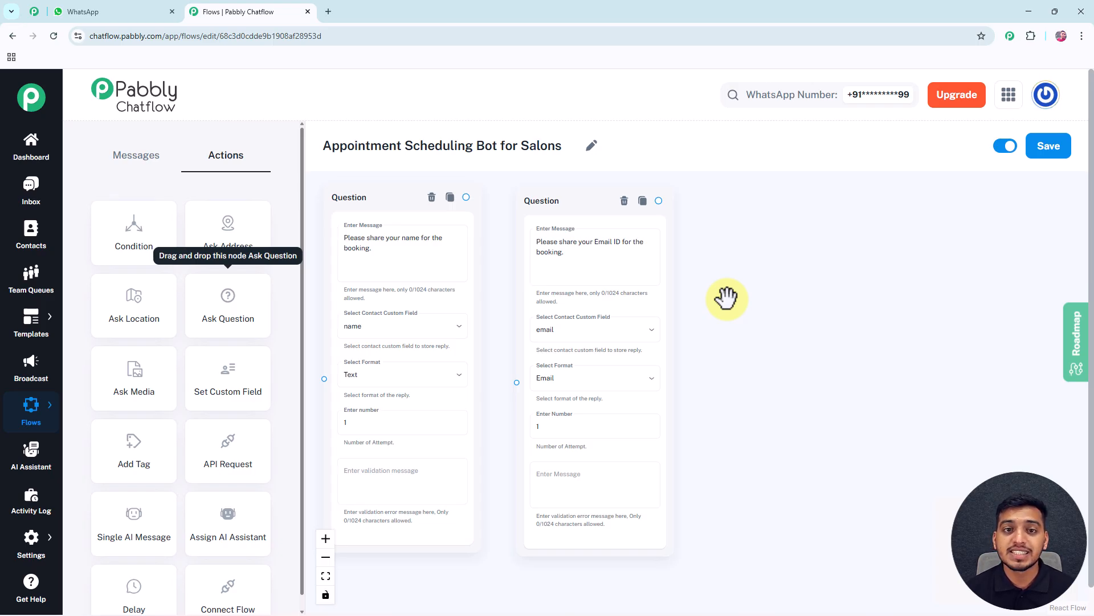
left_click(147, 165)
left_click_drag(126, 241, 744, 245)
left_click(765, 289)
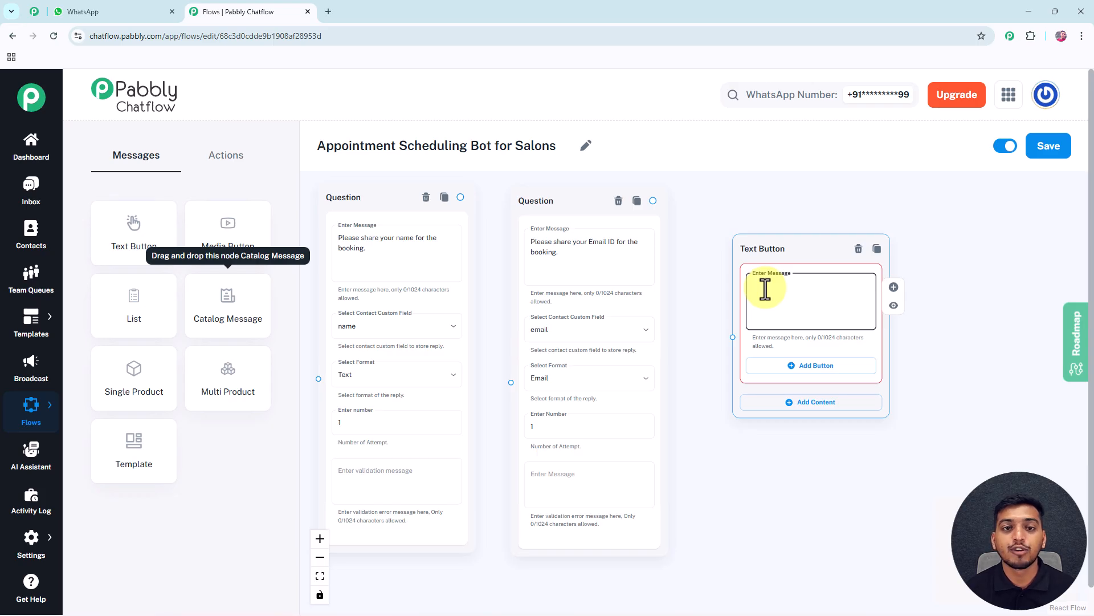
key("ctrl+v")
Read through the confirmation message and check its custom field placeholders
scroll(762, 289, "up", 2)
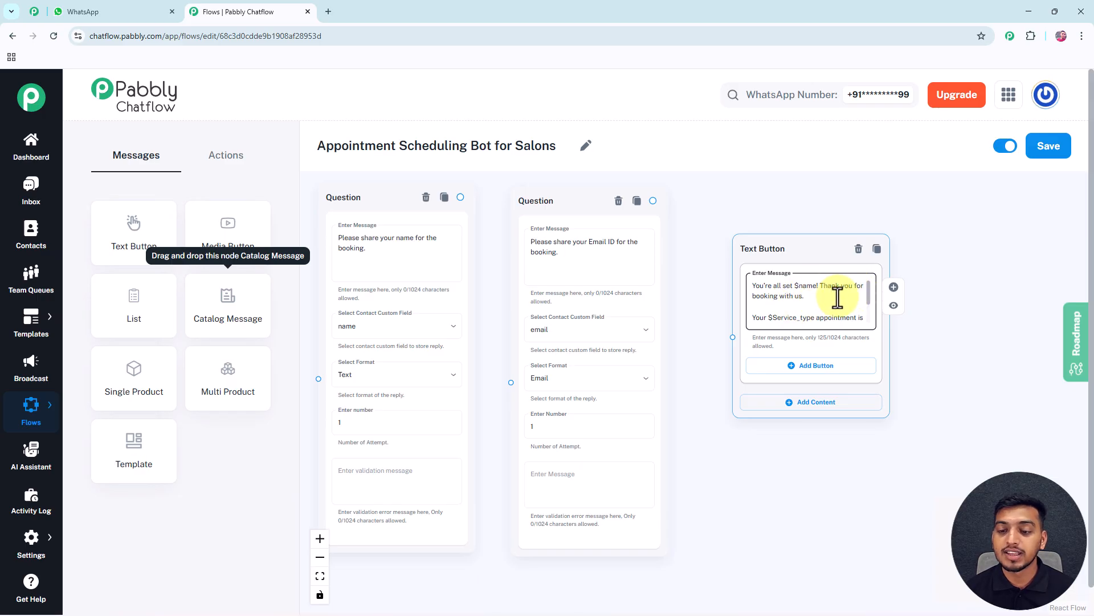
scroll(867, 295, "down", 3)
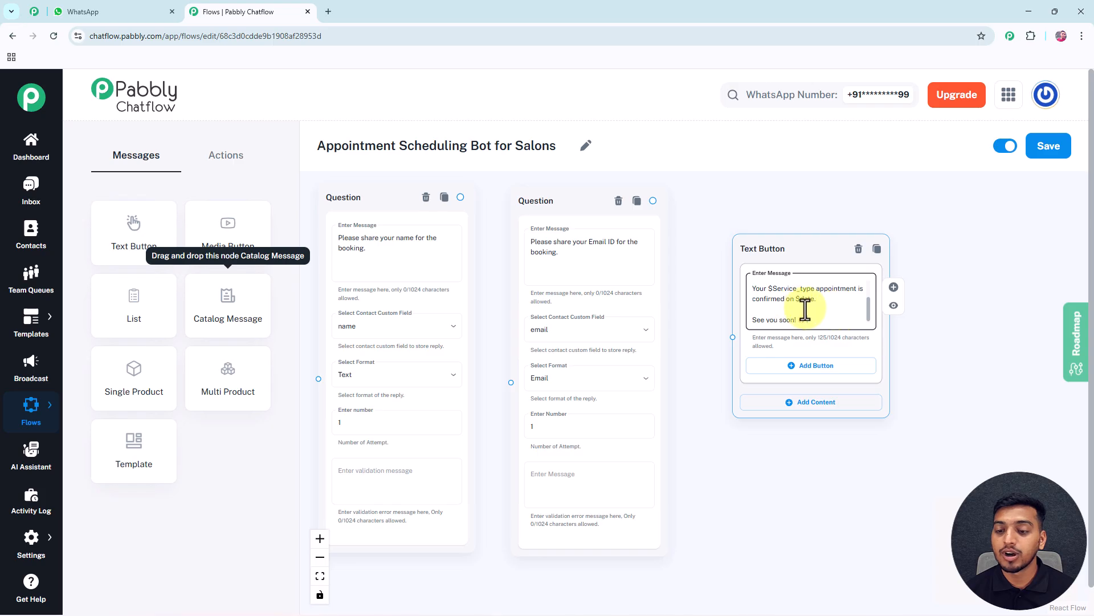
left_click(867, 314)
scroll(866, 297, "up", 3)
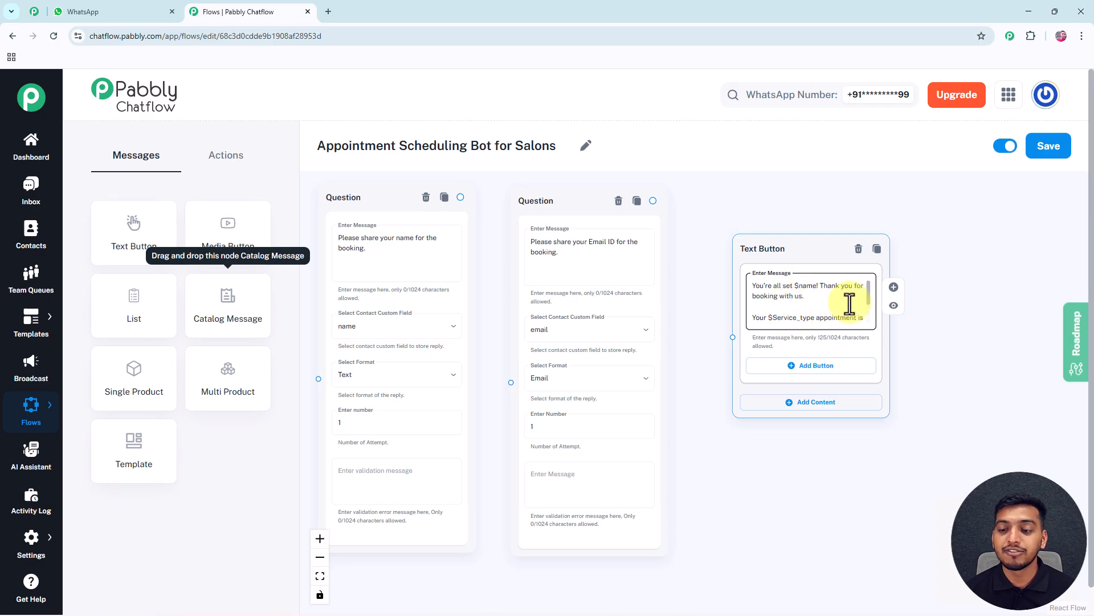
scroll(847, 308, "down", 3)
scroll(867, 302, "up", 3)
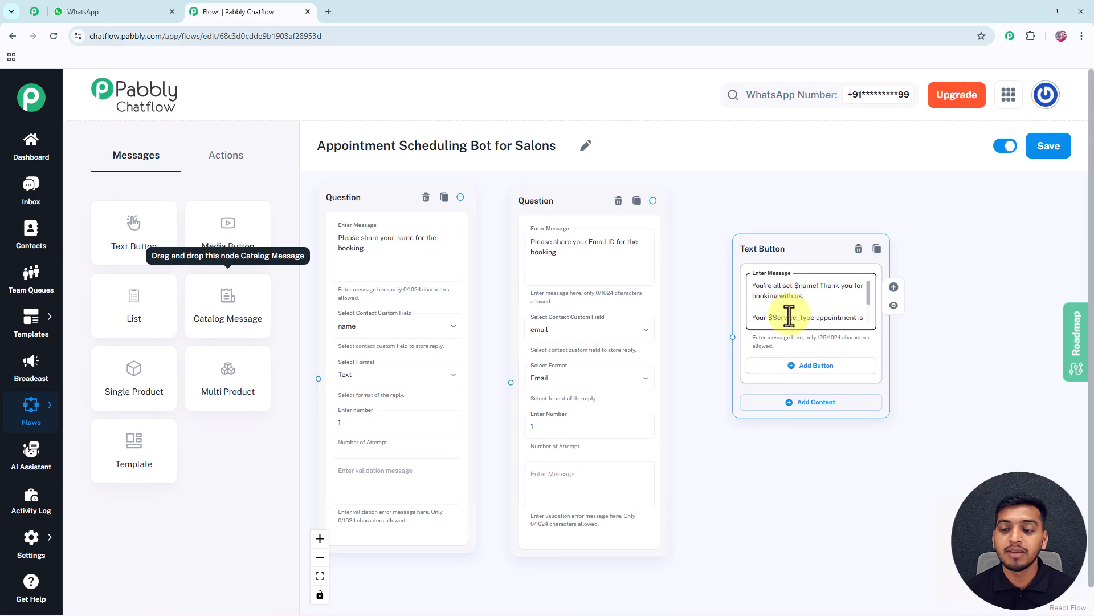
scroll(867, 302, "down", 3)
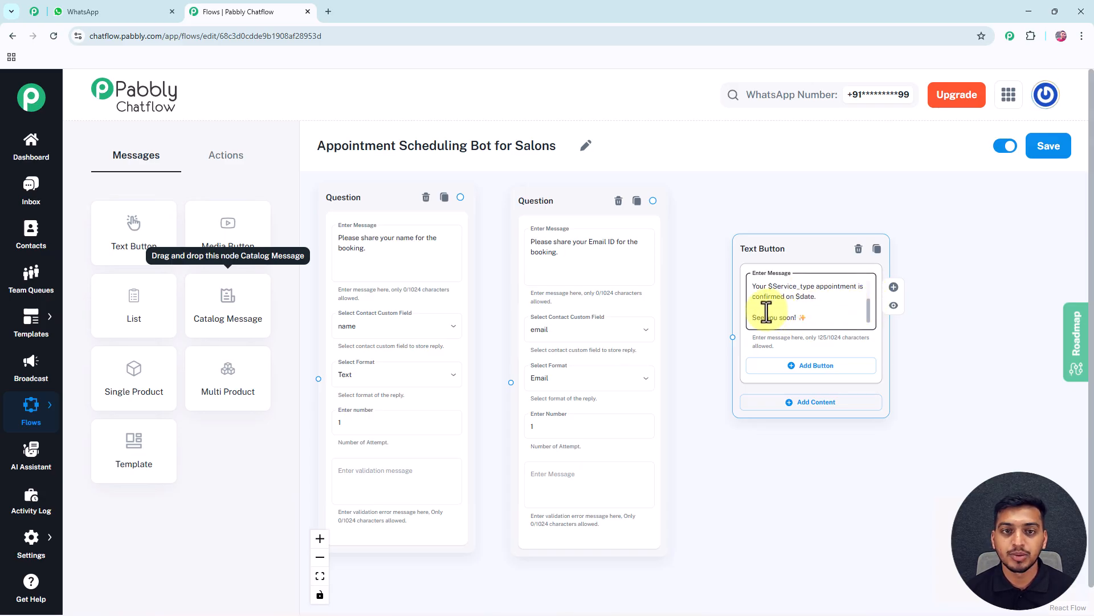
Connect the keyword trigger node to the Text Button node holding the Head-Space Salon welcome message
left_click_drag(728, 315, 762, 302)
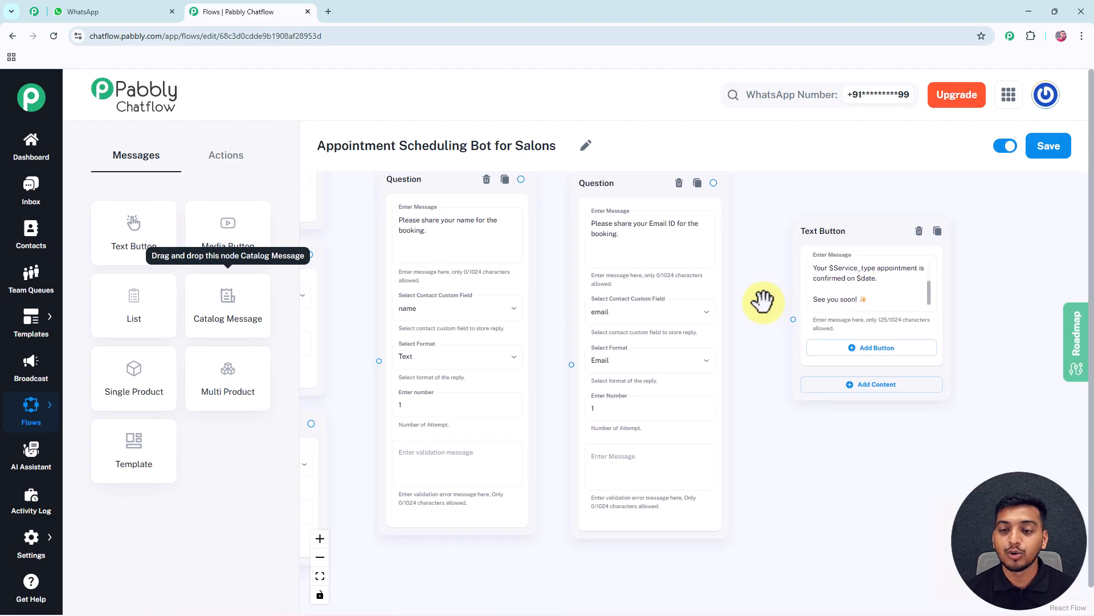
scroll(763, 289, "down", 2)
scroll(759, 287, "down", 3)
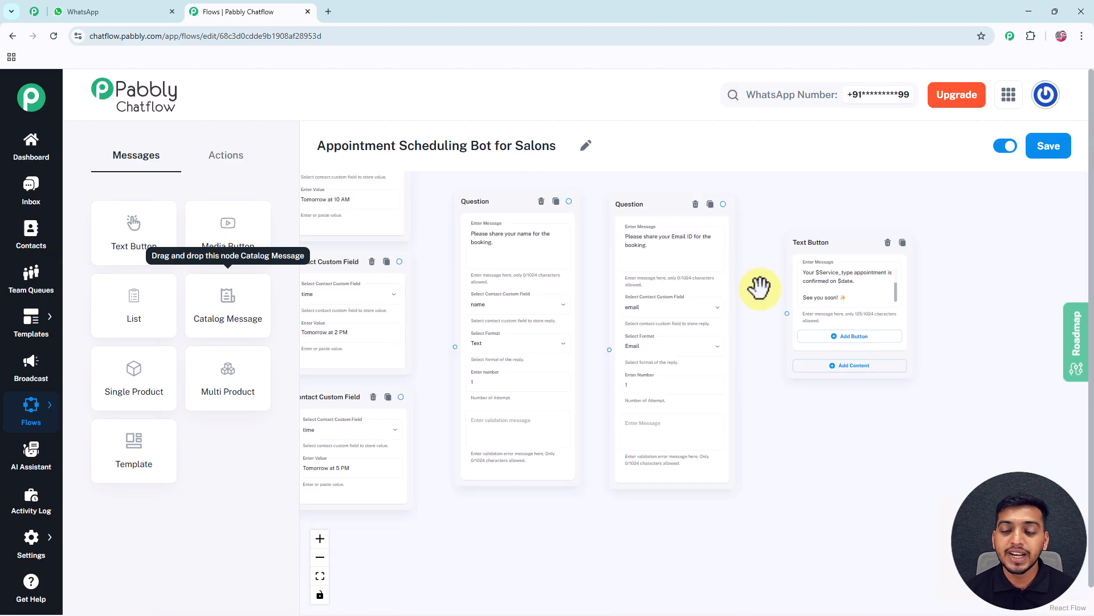
left_click_drag(760, 287, 969, 310)
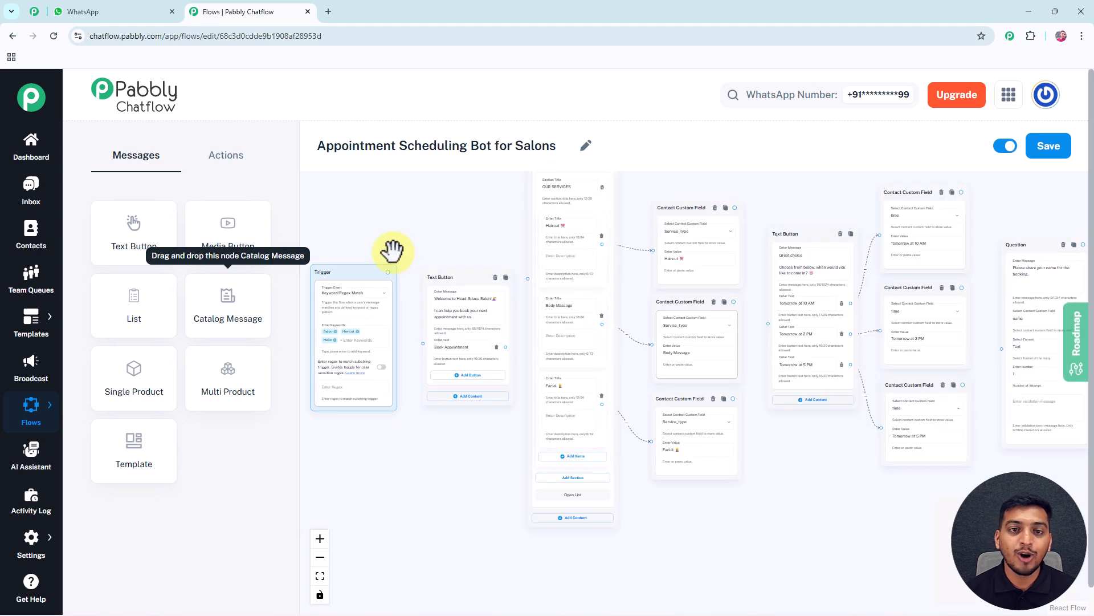
scroll(384, 268, "up", 2)
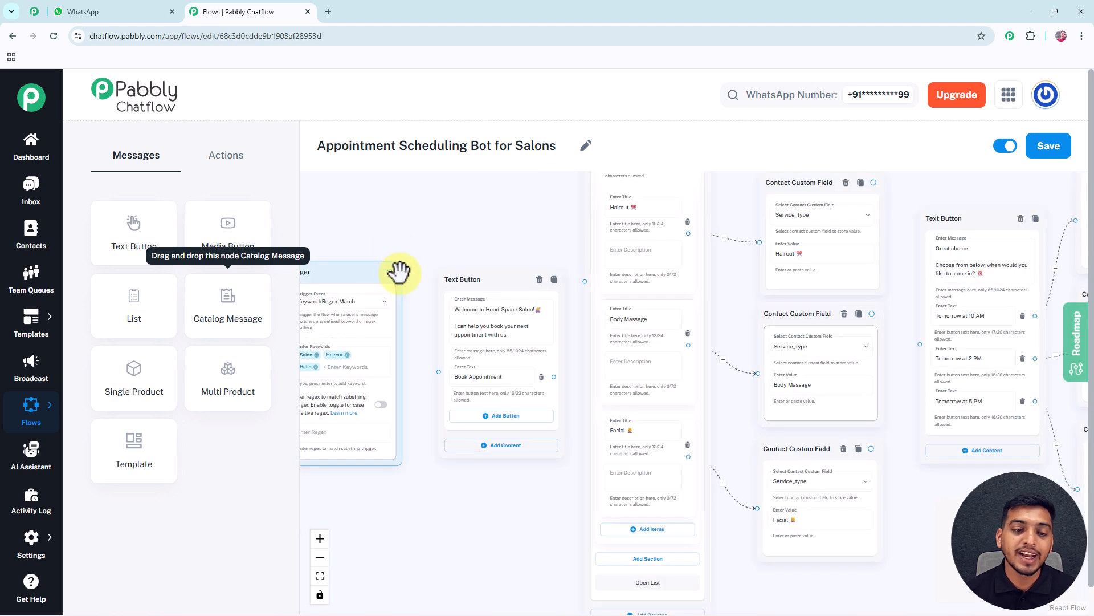
left_click_drag(390, 274, 437, 371)
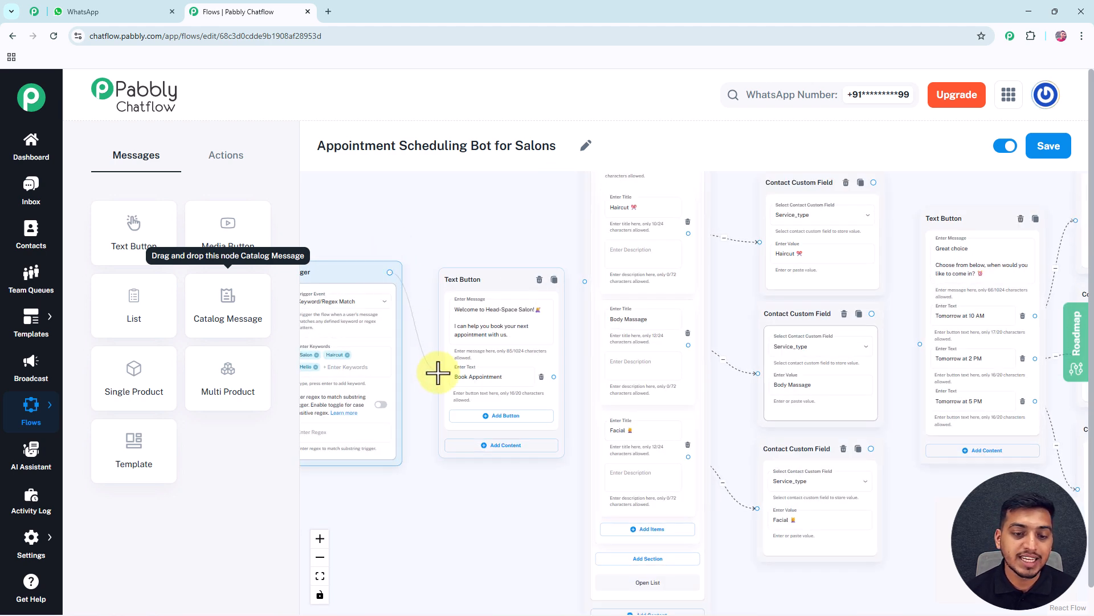
Save the Appointment Scheduling Bot for Salons flow with all its nodes connected
left_click_drag(435, 238, 365, 230)
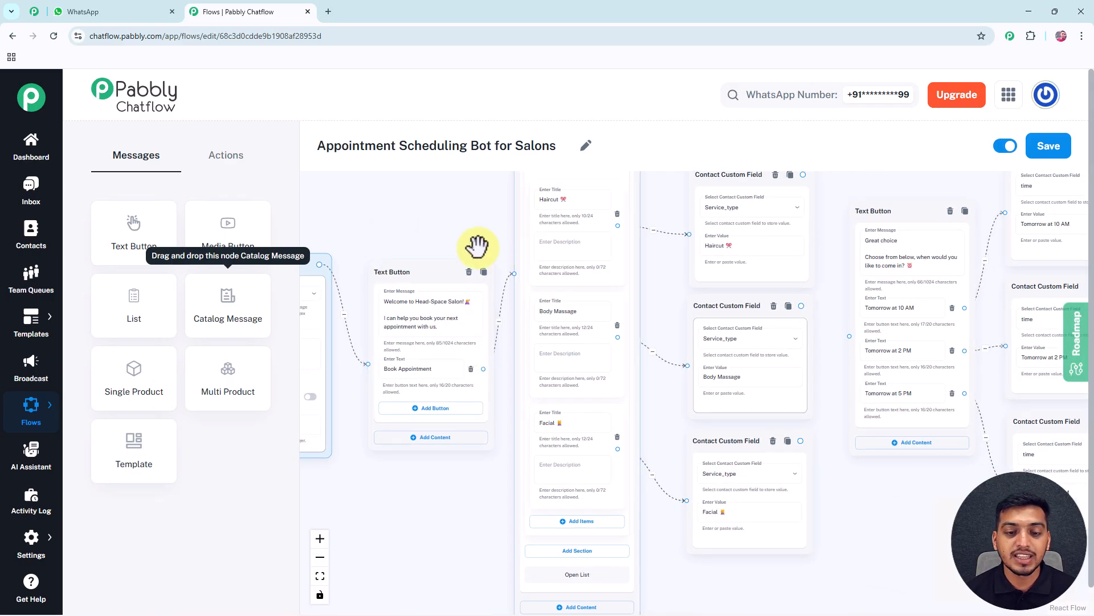
scroll(403, 269, "down", 3)
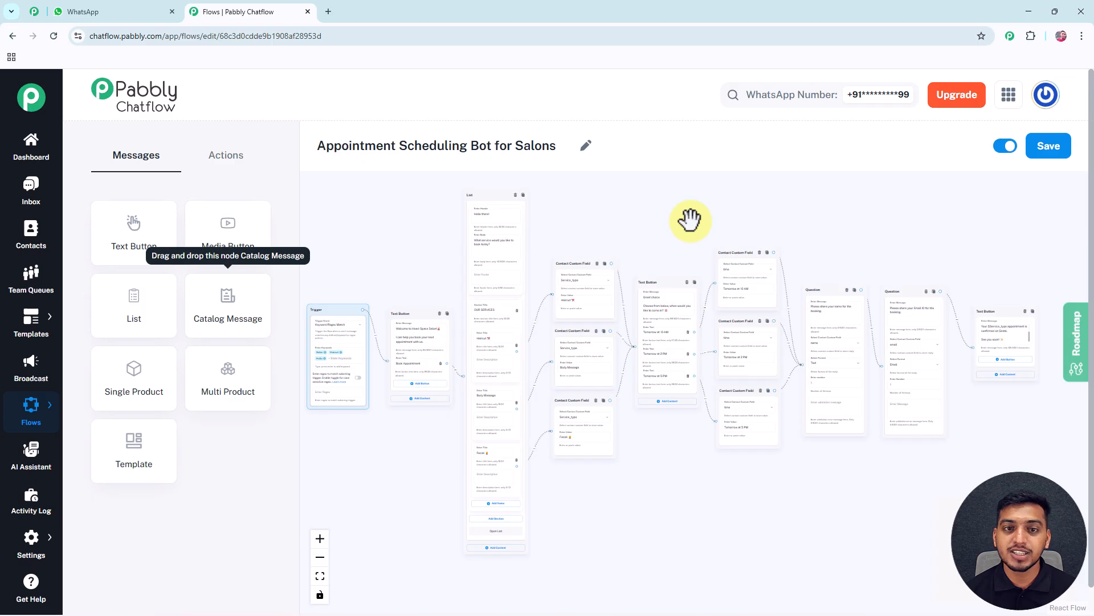
left_click(1053, 149)
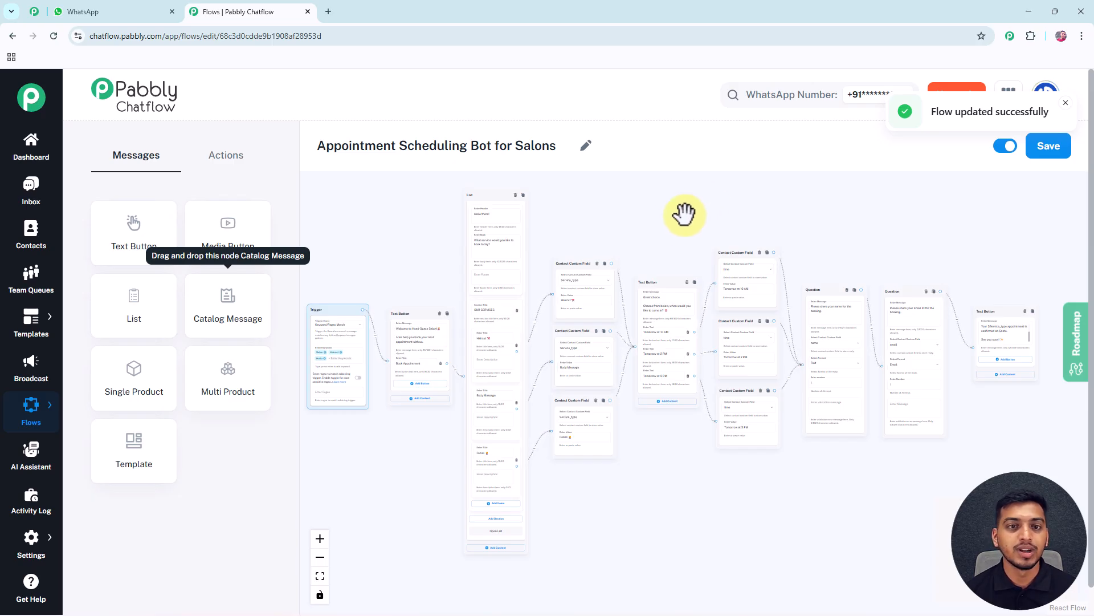
mouse_move(580, 226)
left_mouse_down()
mouse_move(625, 226)
mouse_move(600, 228)
left_mouse_up()
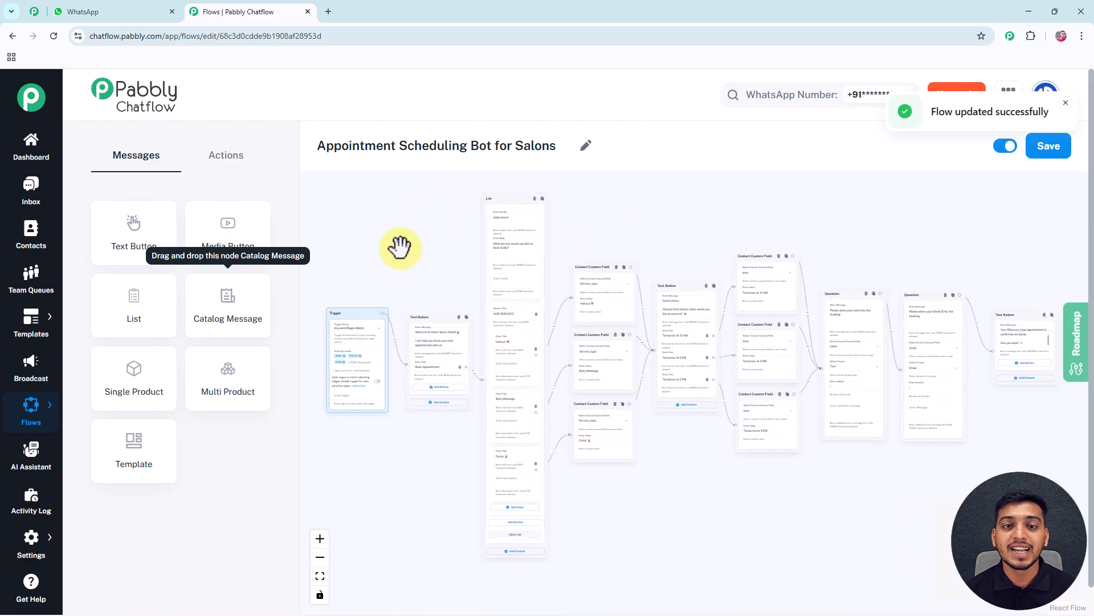
Switch to WhatsApp and send the trigger keyword "Hello" in the Head Space Salon chat to test the flow
left_click(116, 13)
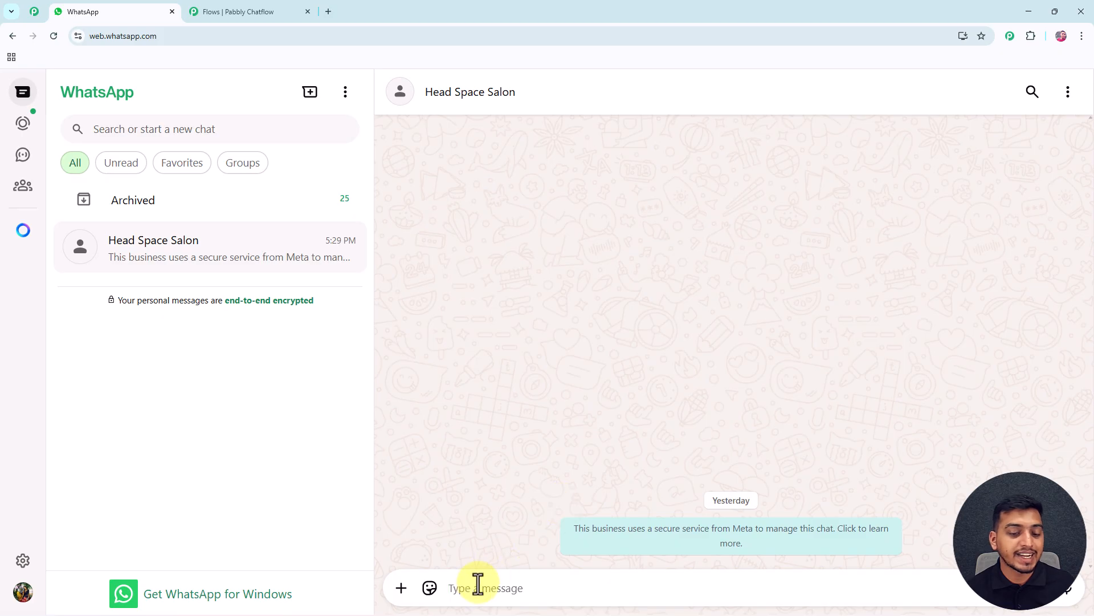
type("Hello")
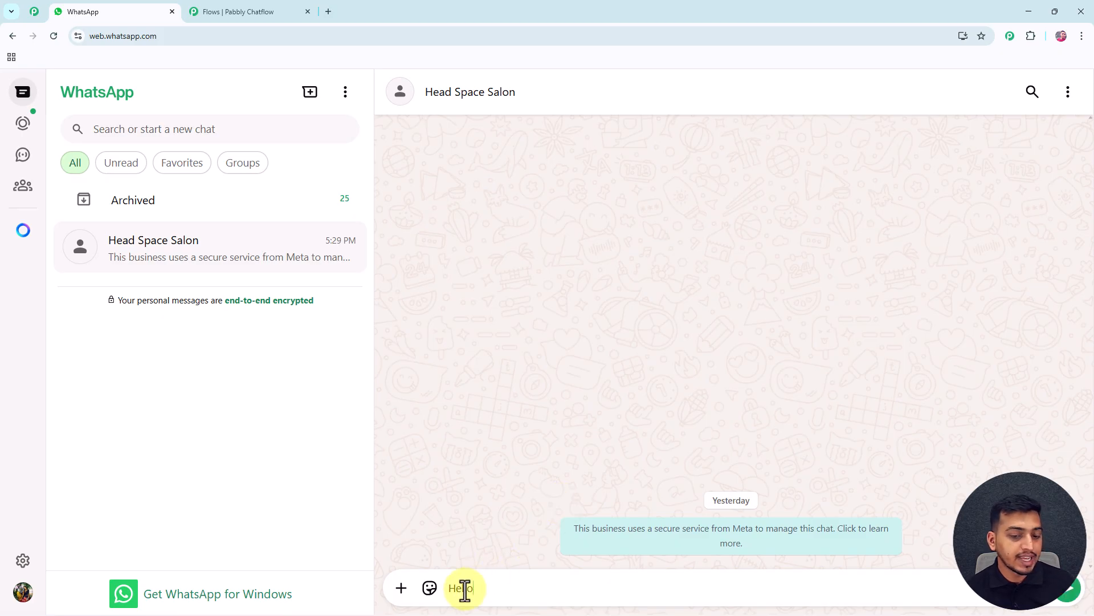
key("Return")
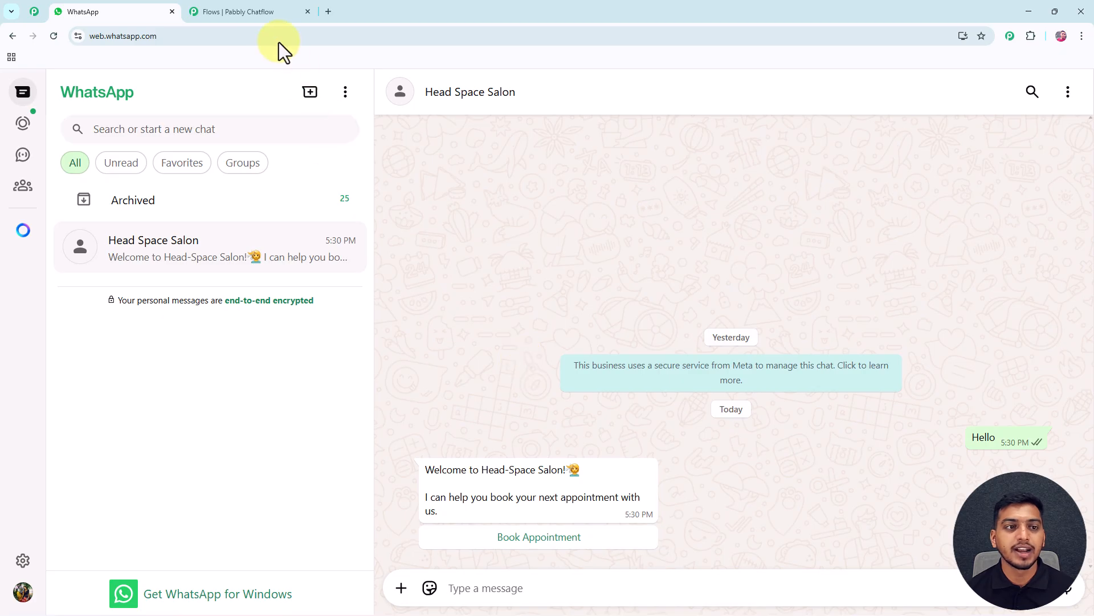
Switch back to Pabbly Chatflow and examine the trigger node's keywords and the connected welcome message node
left_click(262, 13)
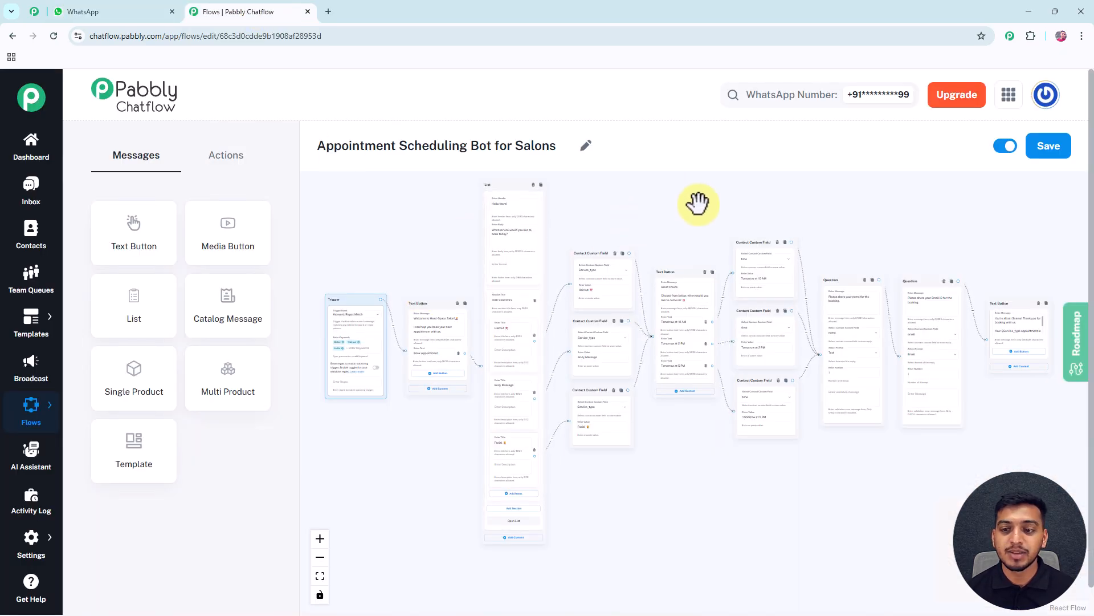
scroll(359, 283, "up", 5)
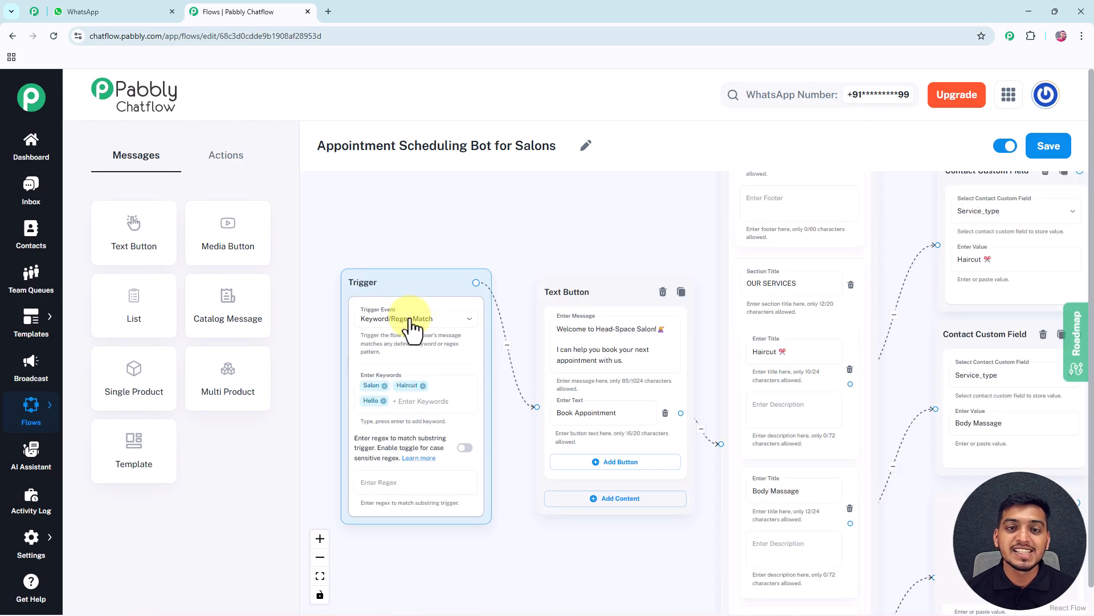